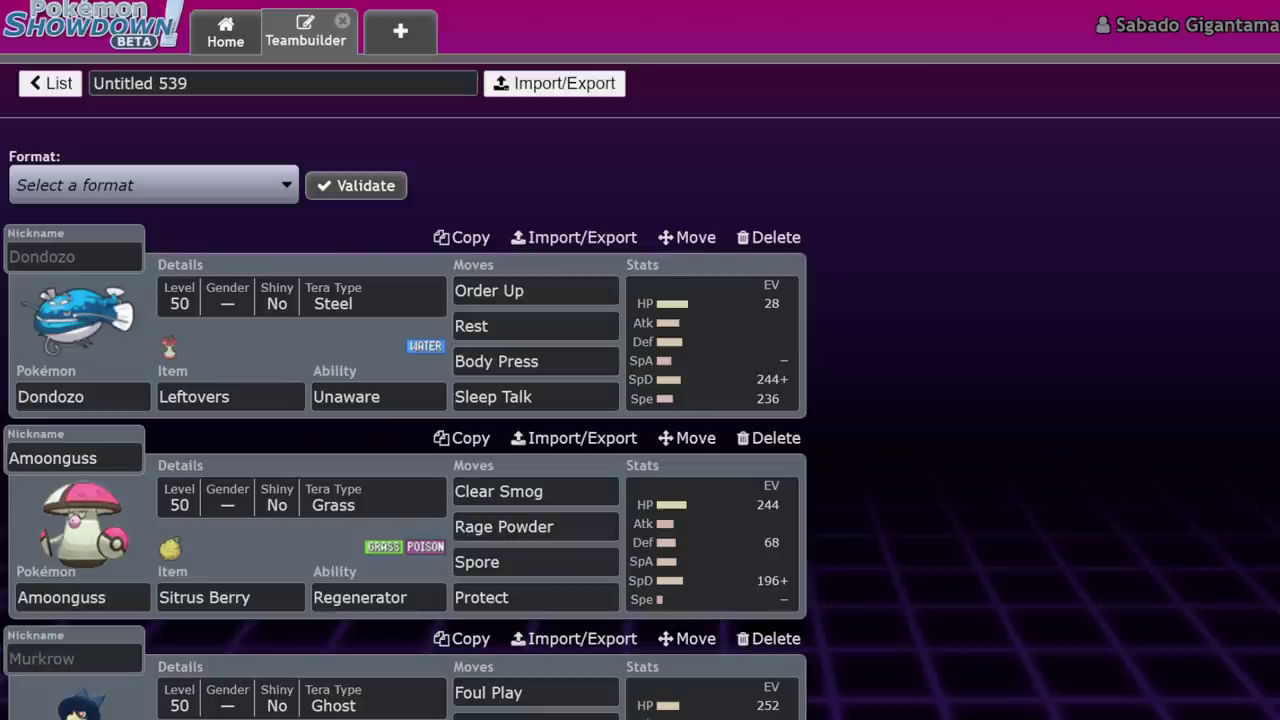
Check Dondozo's EV spread, and open the RIP DOZO! team from the list of all teams
left_click(710, 343)
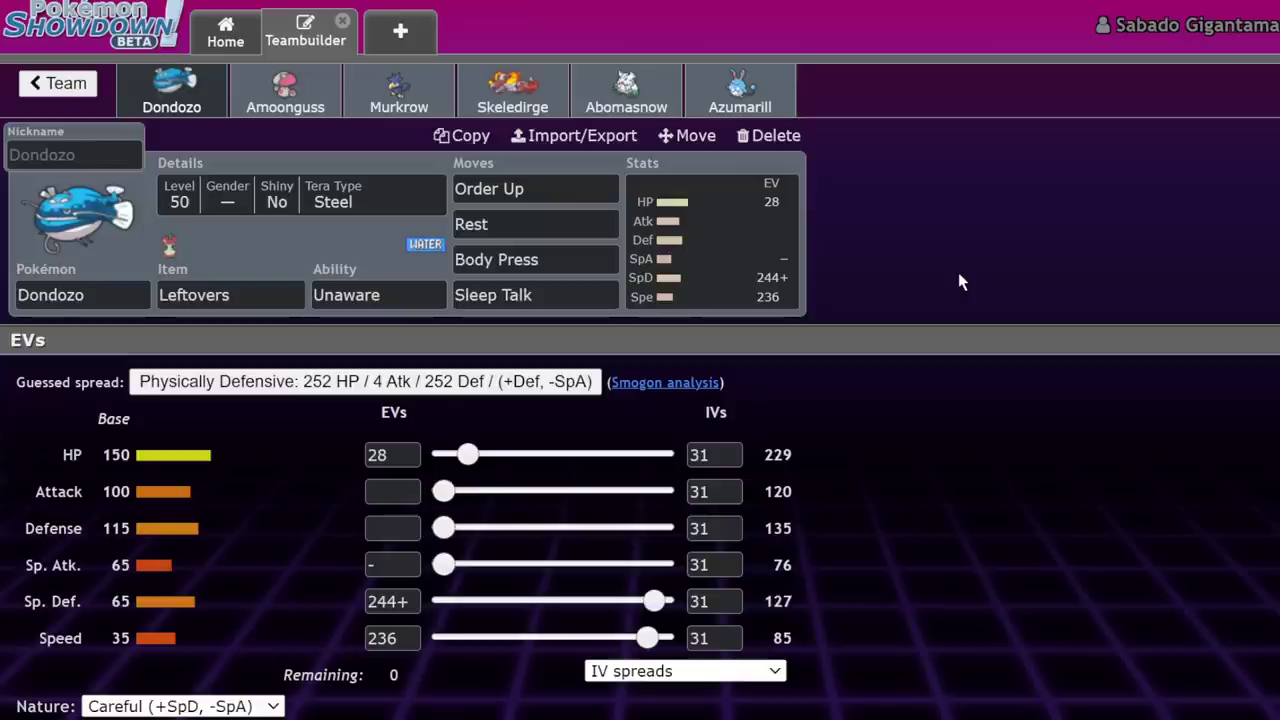
left_click(57, 83)
left_click(45, 83)
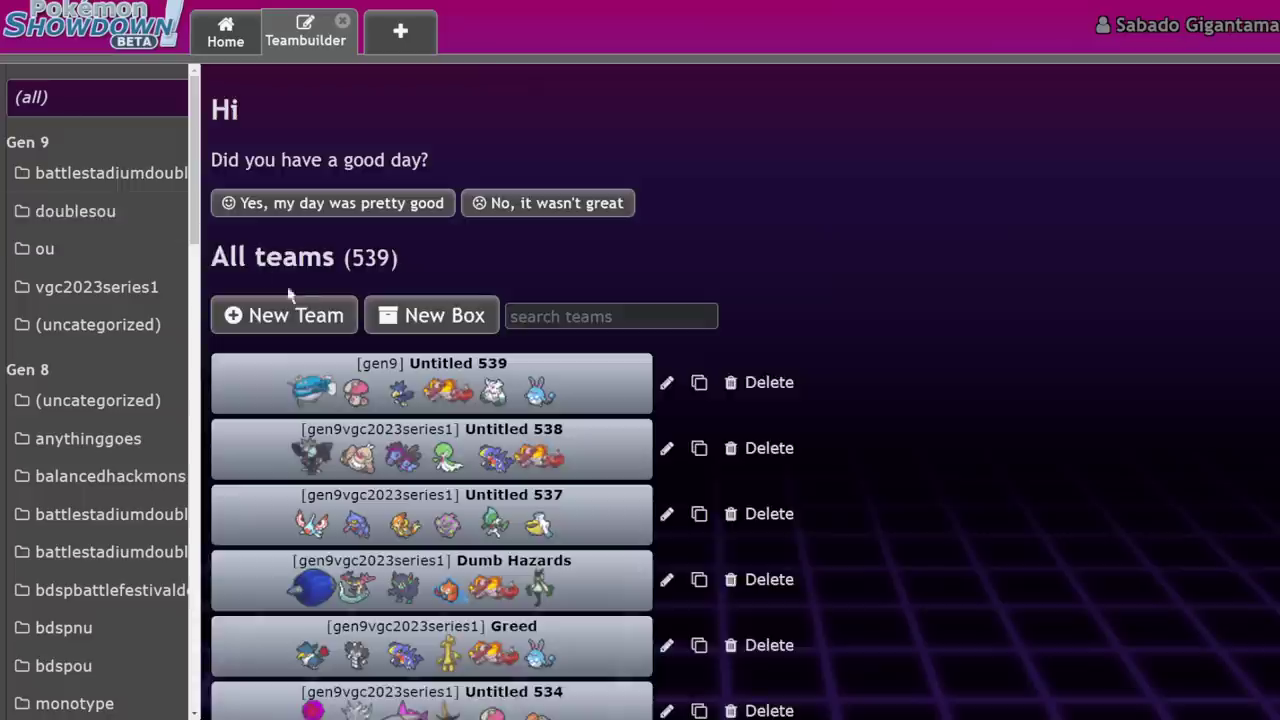
scroll(350, 320, "down", 2)
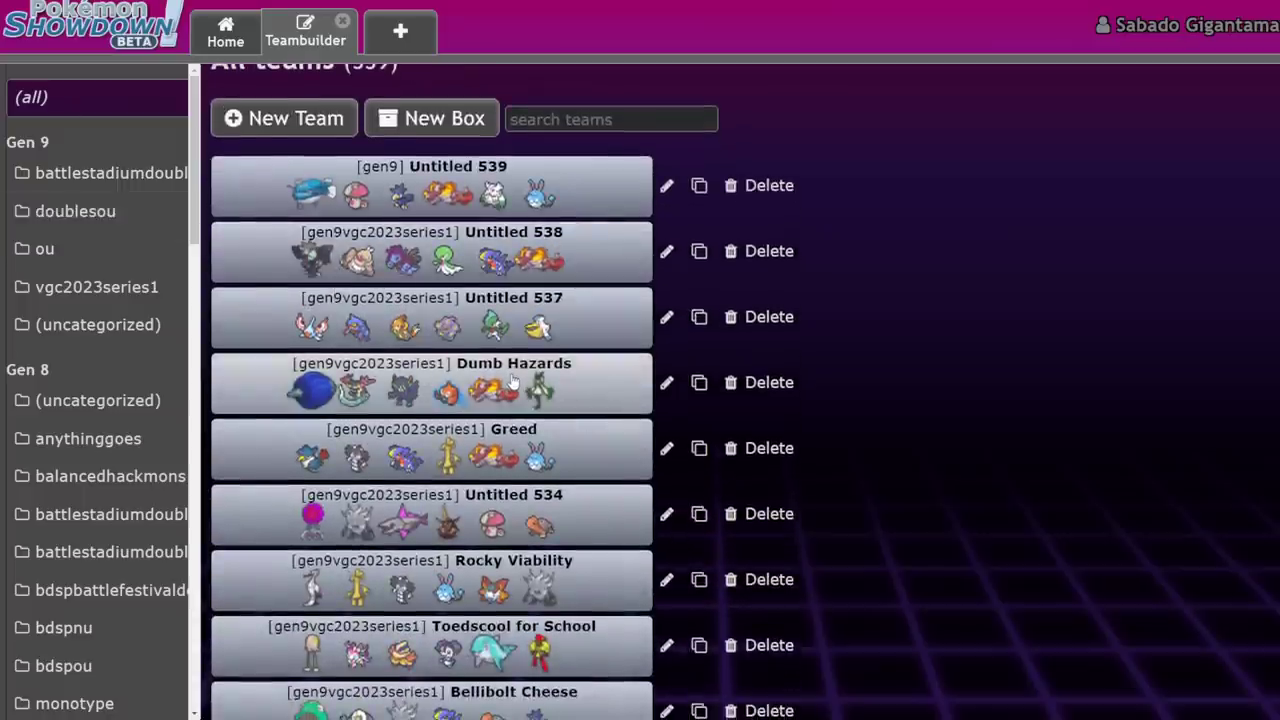
scroll(512, 380, "down", 2)
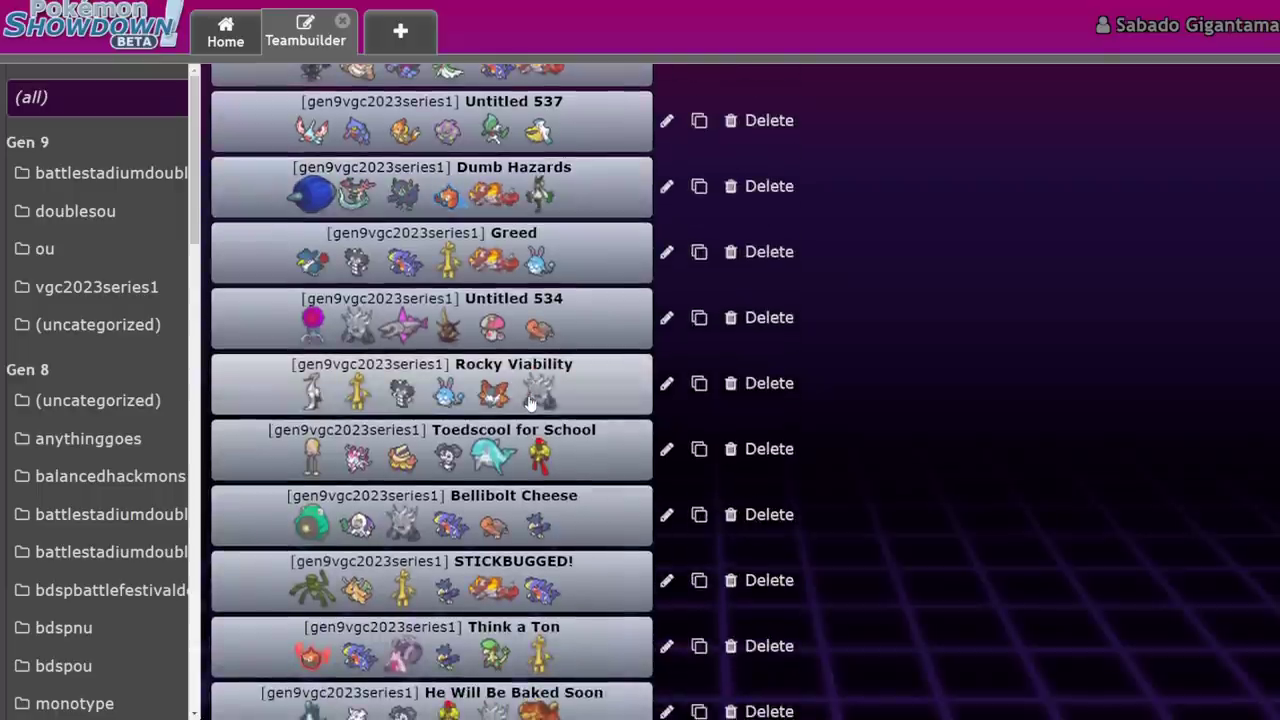
scroll(530, 400, "down", 1)
scroll(510, 290, "up", 2)
scroll(505, 400, "down", 3)
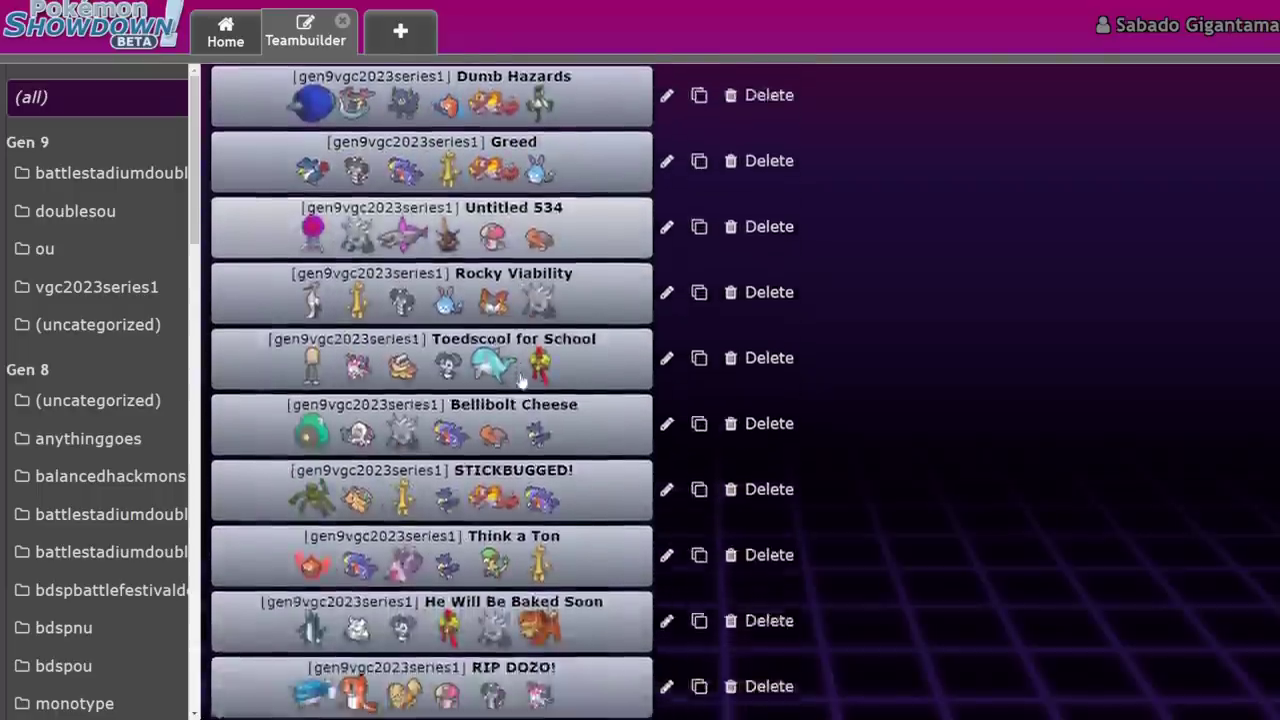
left_click(458, 590)
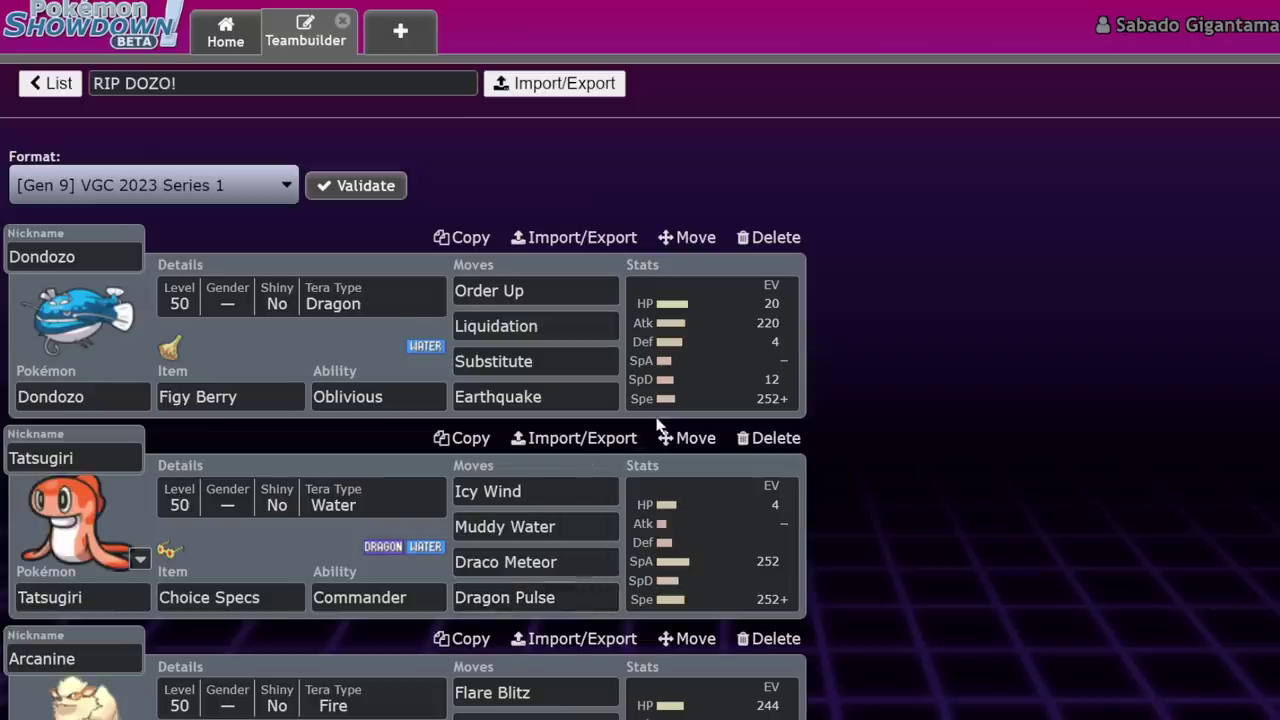
Review the sets and EV spreads of Sylveon, Gothitelle and Arcanine in the RIP DOZO! team
left_click(738, 358)
left_click(738, 92)
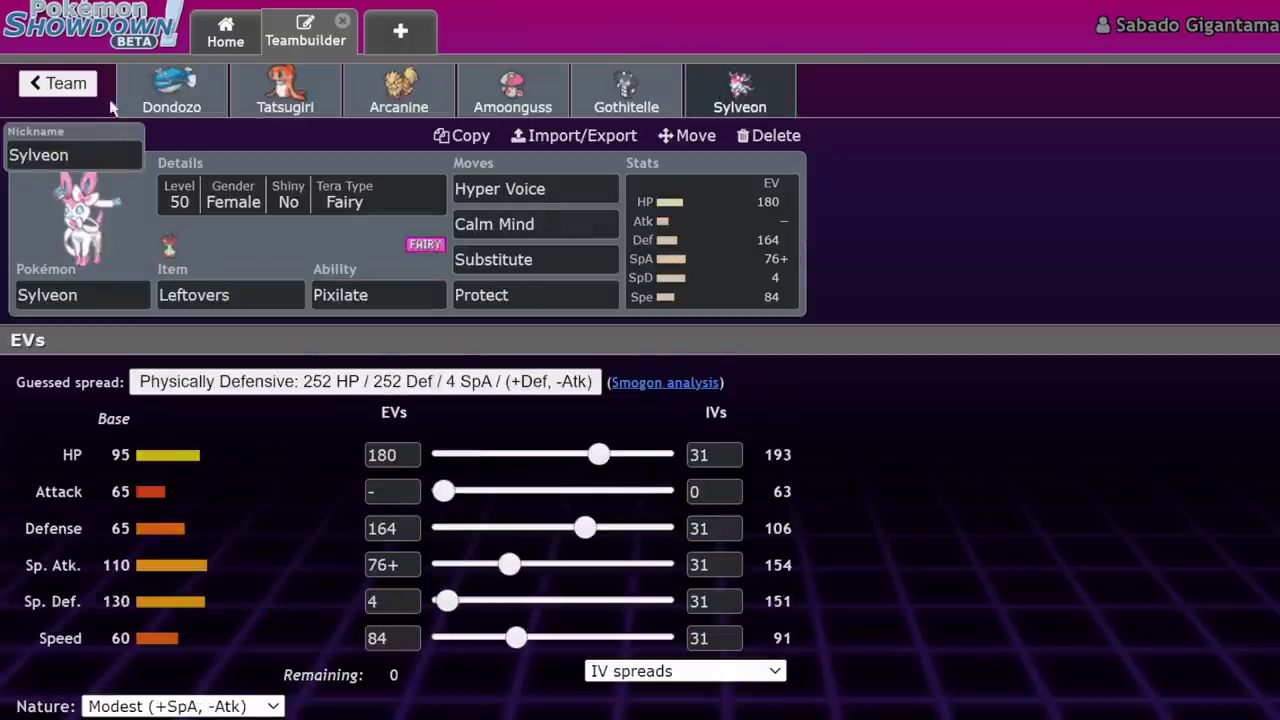
left_click(626, 92)
left_click(740, 92)
left_click(626, 92)
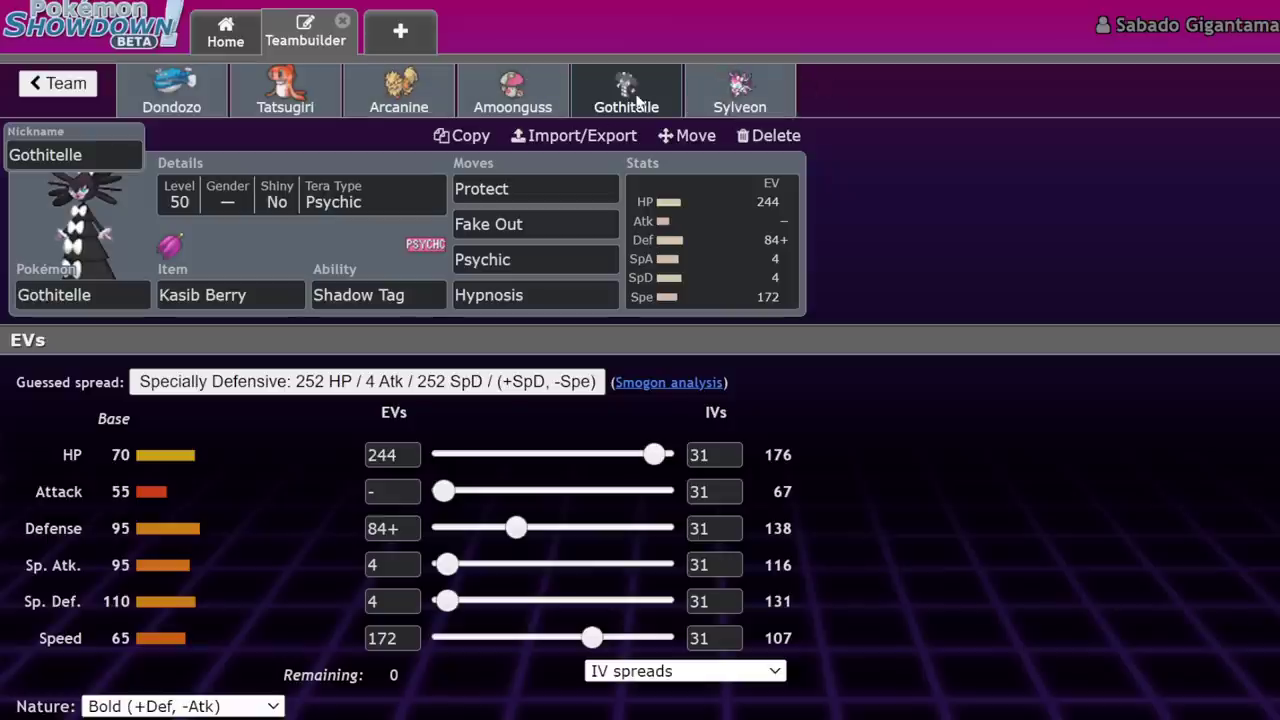
left_click(399, 92)
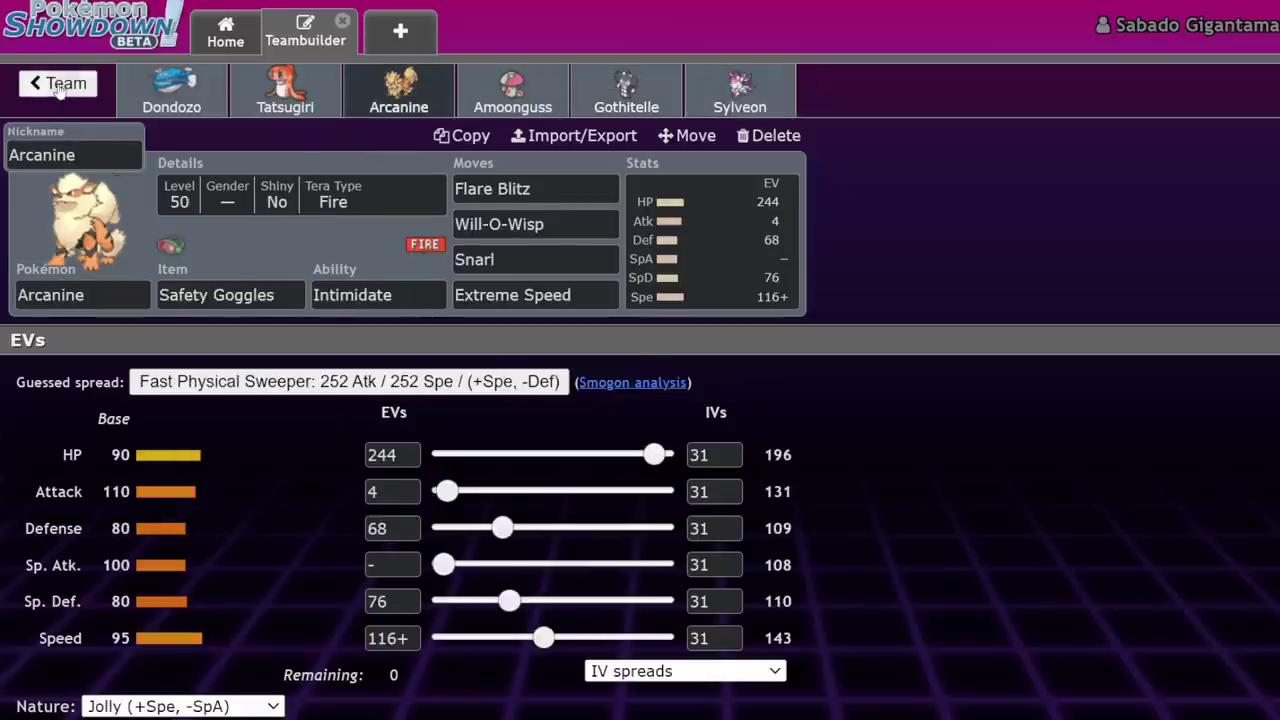
Return to the team list, reopen the Untitled 539 team and show Amoonguss's EV spread
left_click(58, 86)
left_click(55, 86)
scroll(522, 316, "up", 2)
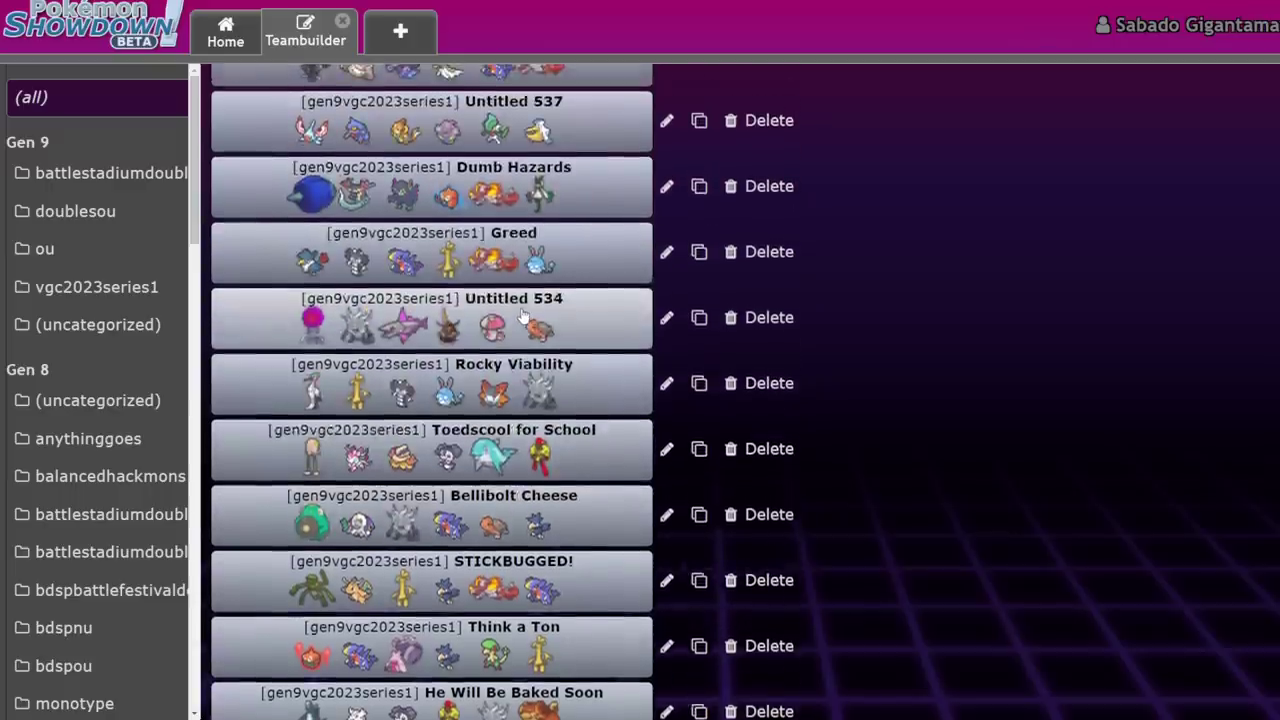
scroll(522, 316, "up", 2)
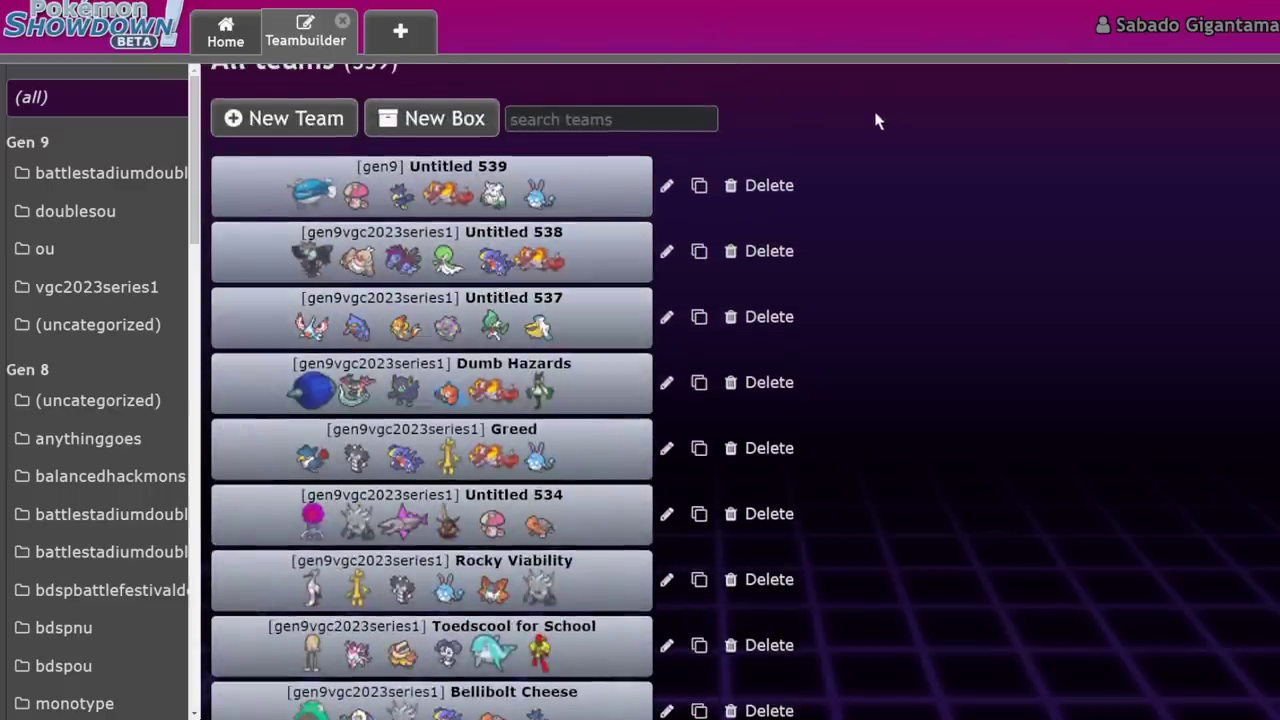
left_click(612, 172)
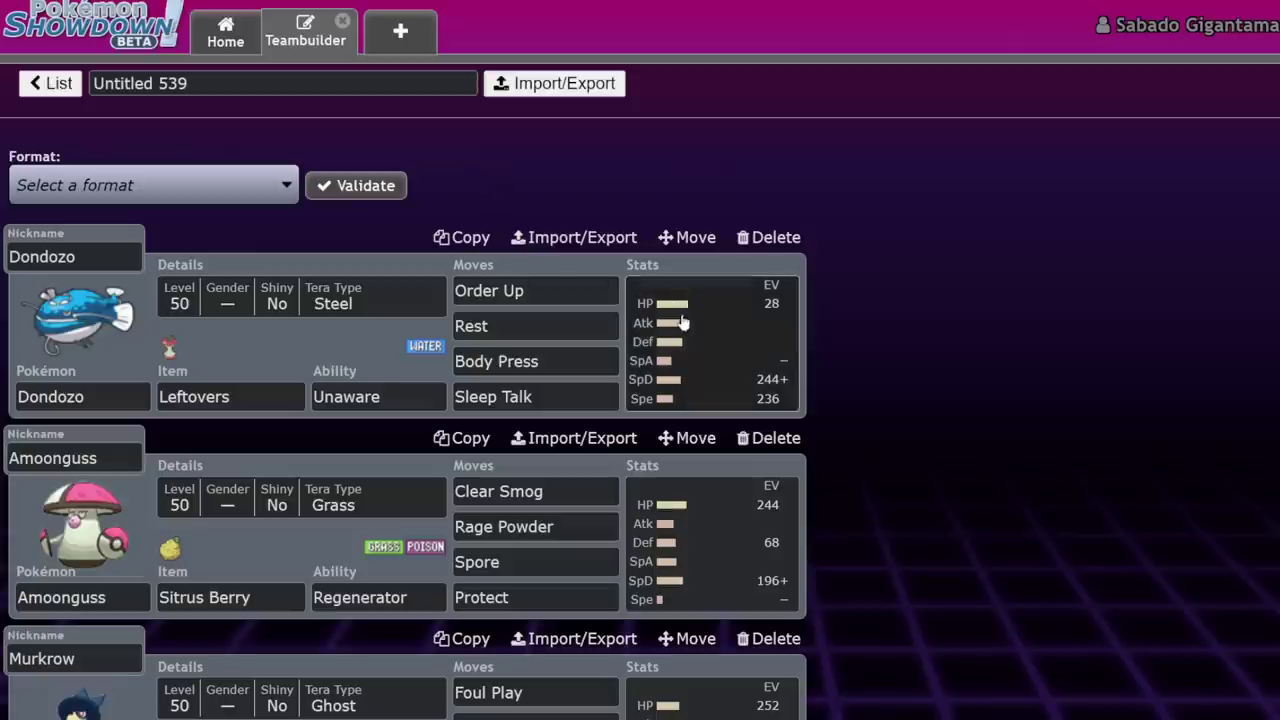
scroll(718, 464, "down", 2)
left_click(743, 371)
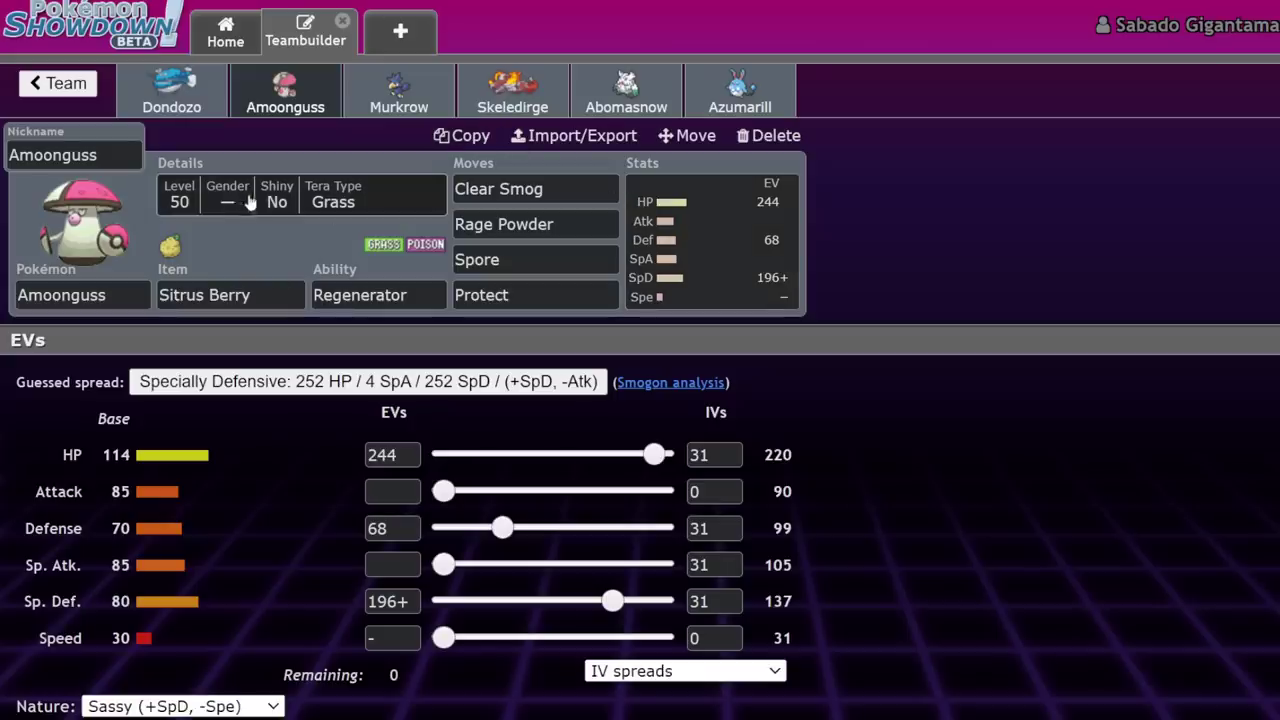
Examine the stats and details of Dondozo and Amoonguss, including Amoonguss's Tera type
left_click(743, 251)
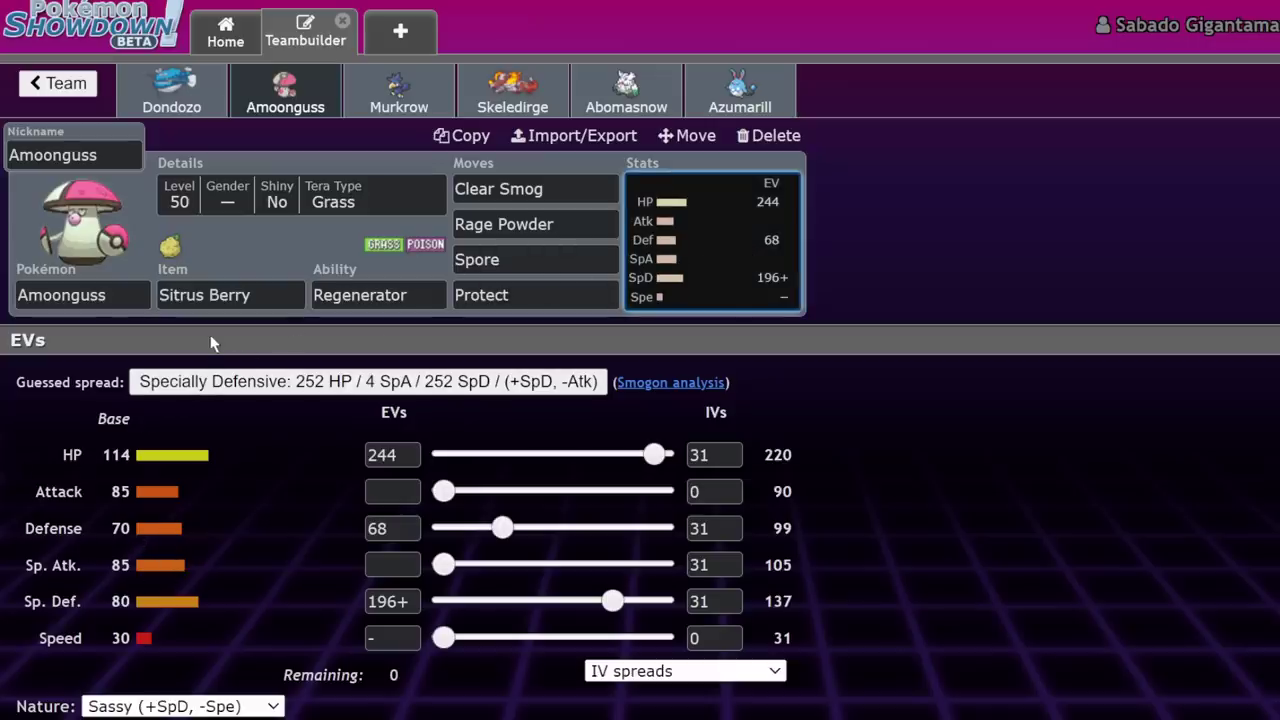
left_click(184, 90)
left_click(373, 191)
left_click(300, 100)
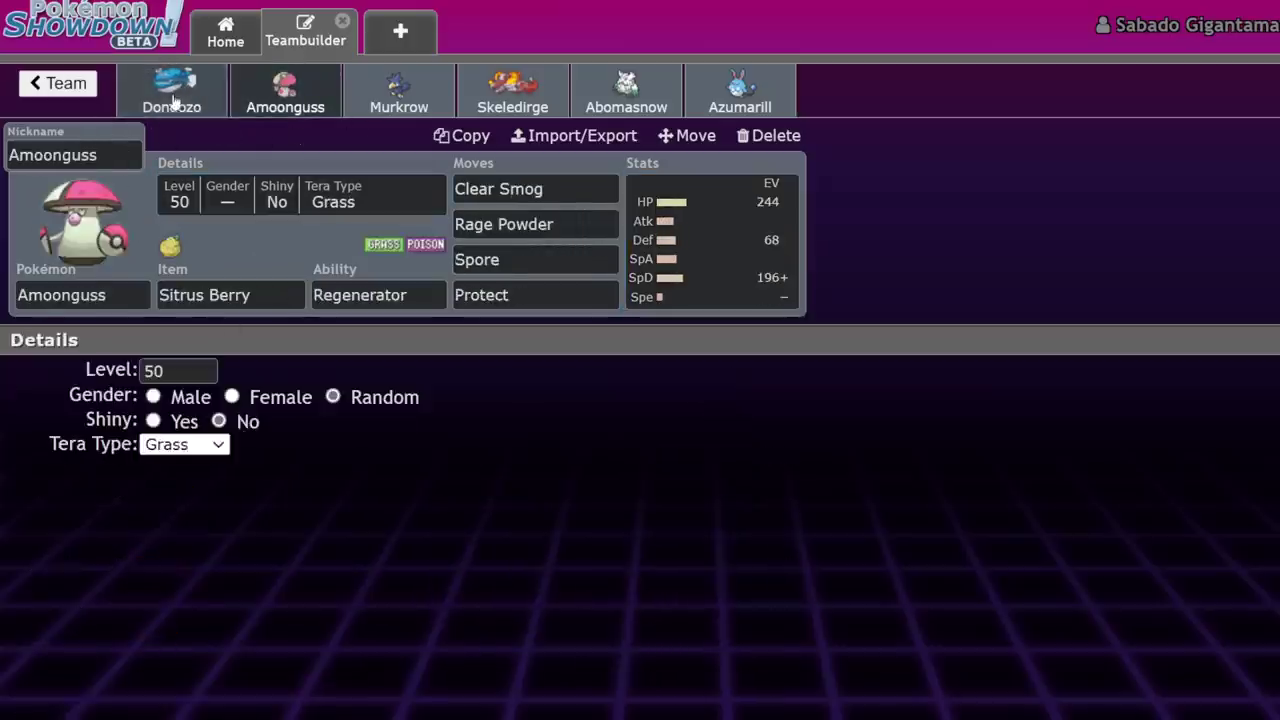
left_click(300, 90)
left_click(660, 230)
Replace Amoonguss's first move, Clear Smog, with Giga Drain
left_click(600, 191)
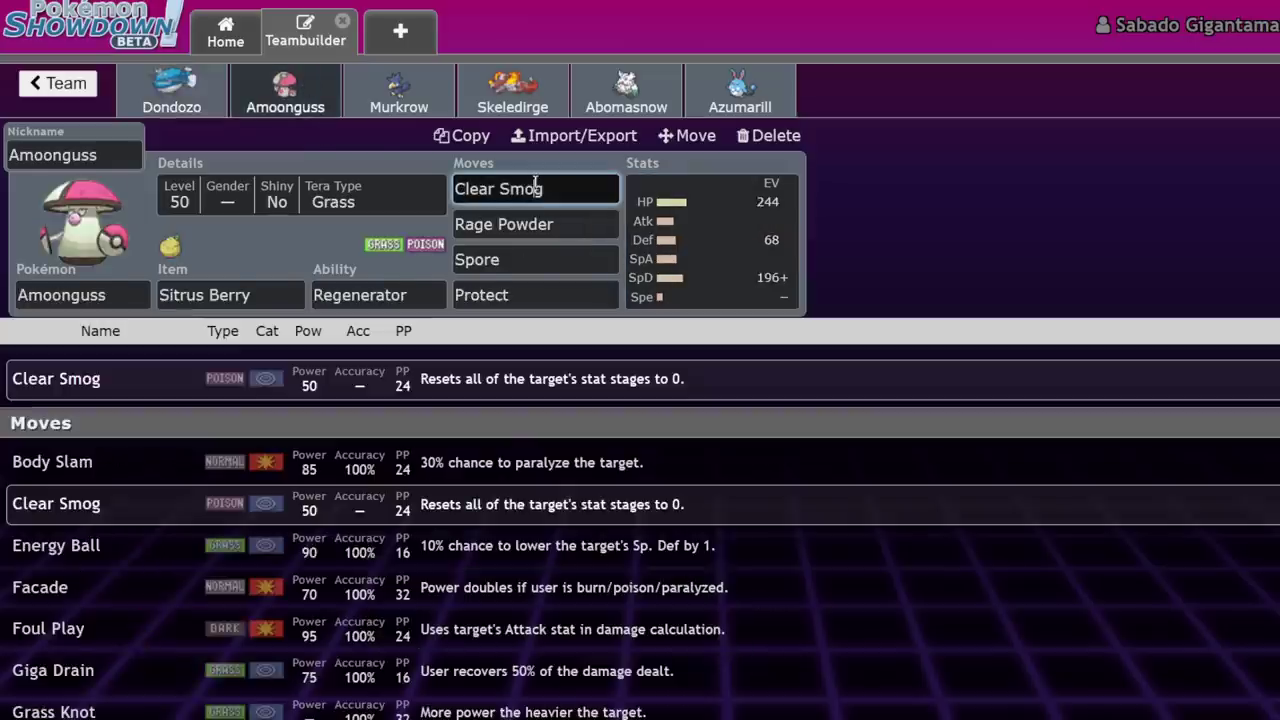
left_click(600, 190)
type("gig")
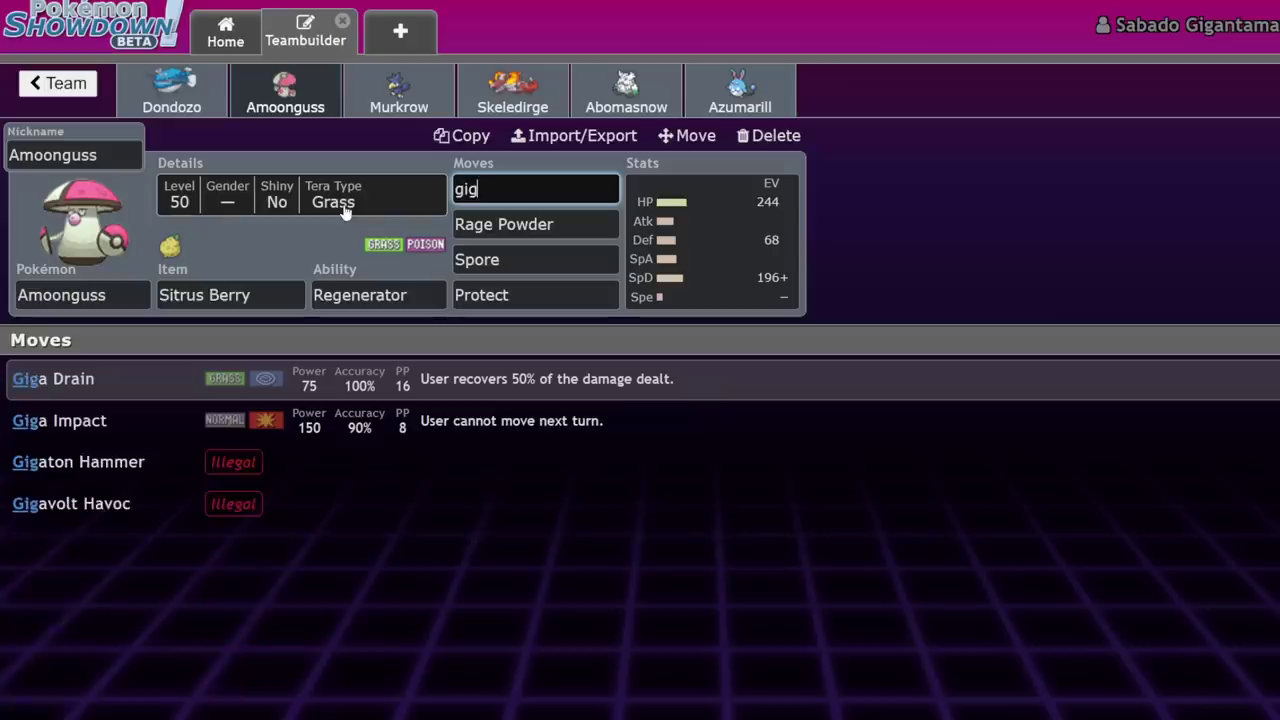
left_click(458, 376)
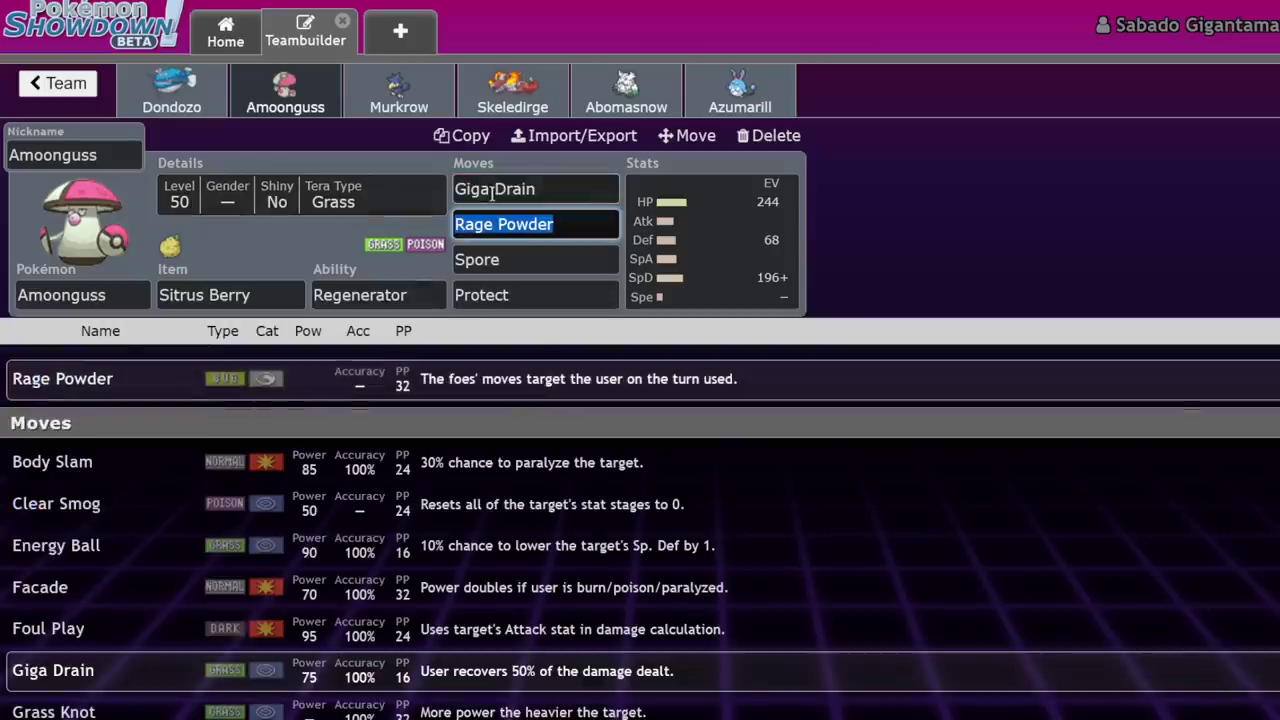
Set Amoonguss's first move back to Clear Smog and show its EV spread
left_click(586, 188)
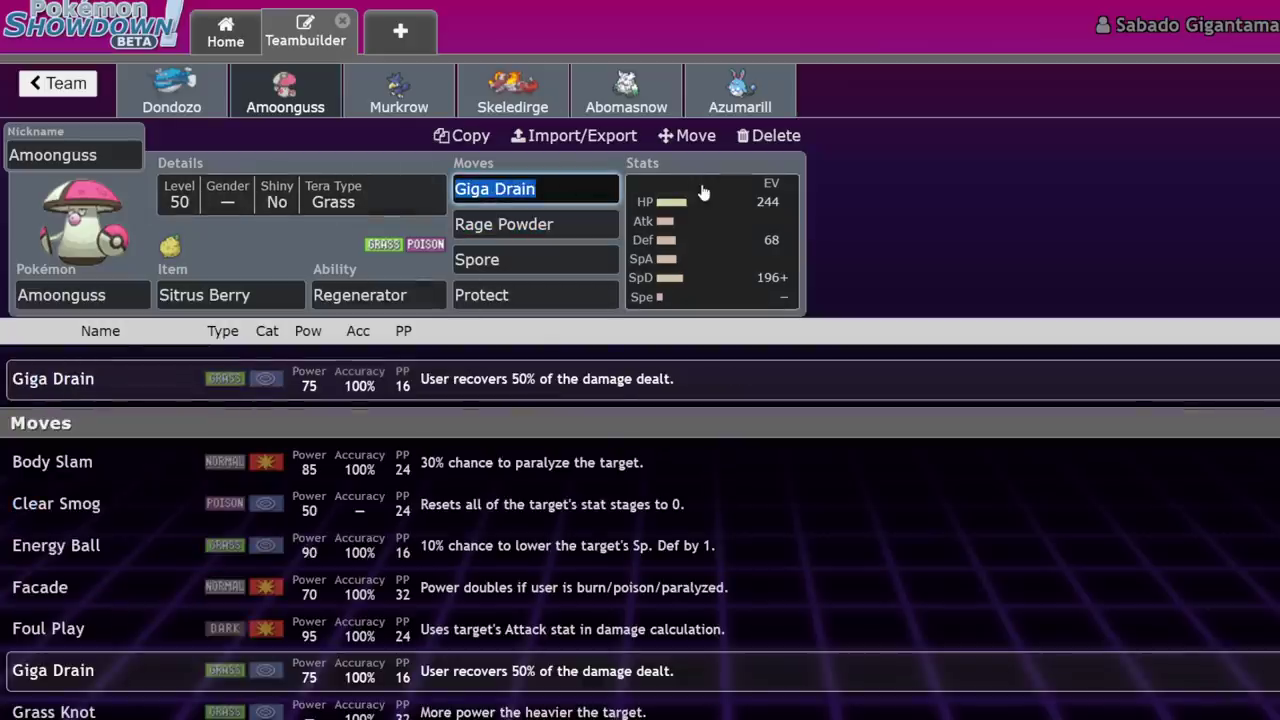
type("cle")
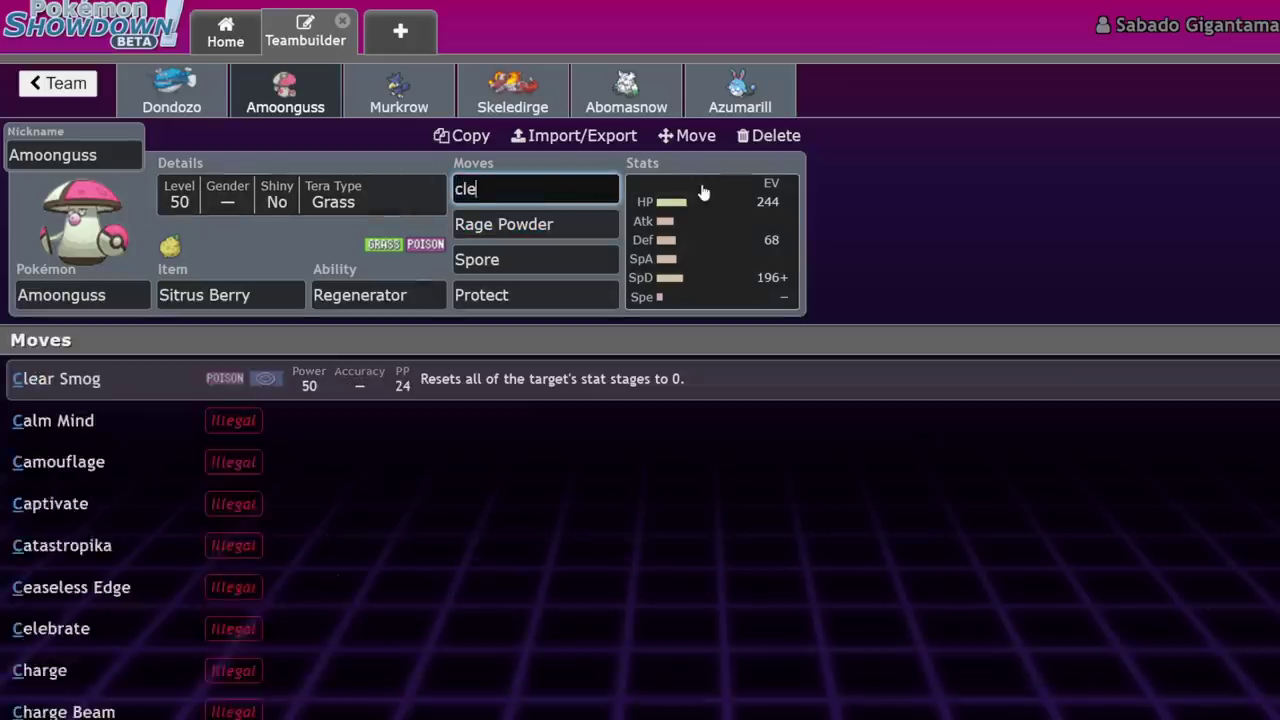
key("Return")
left_click(710, 280)
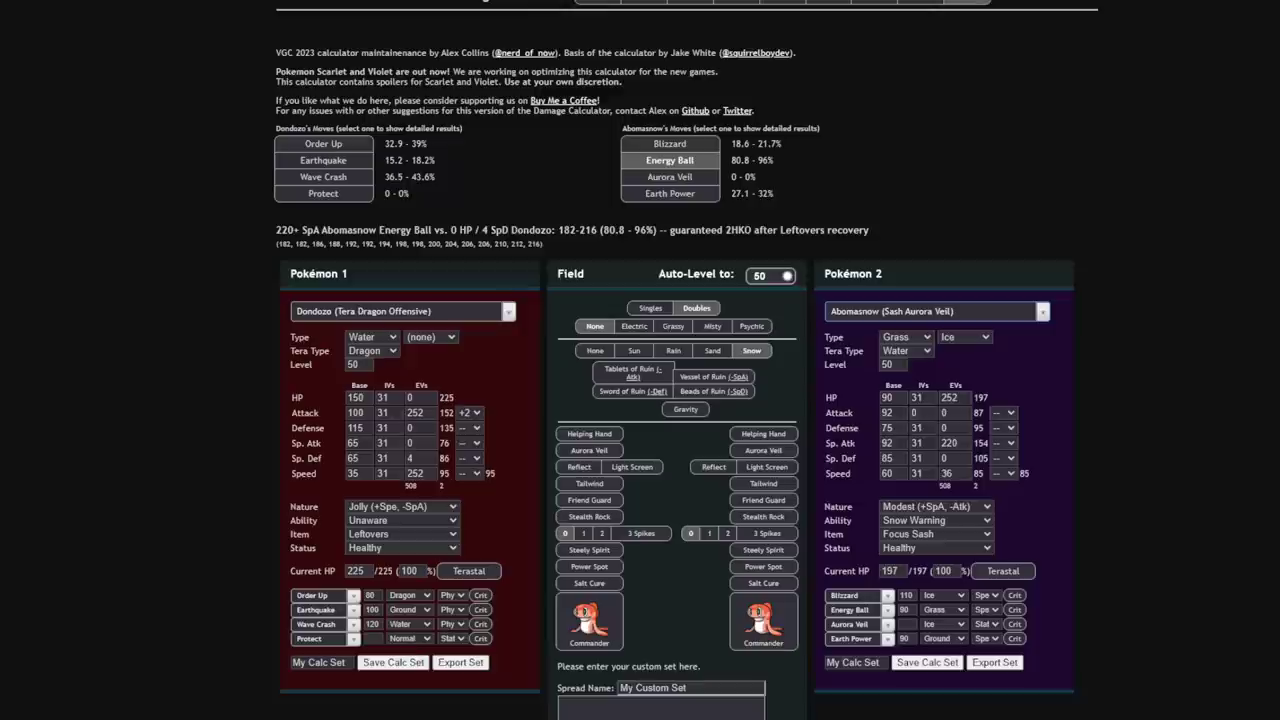
In the VGC damage calculator, load Amoonguss (Pinch Berry Set) as Pokémon 2 and calculate Terastallized Dondozo's Order Up against it
left_click(914, 318)
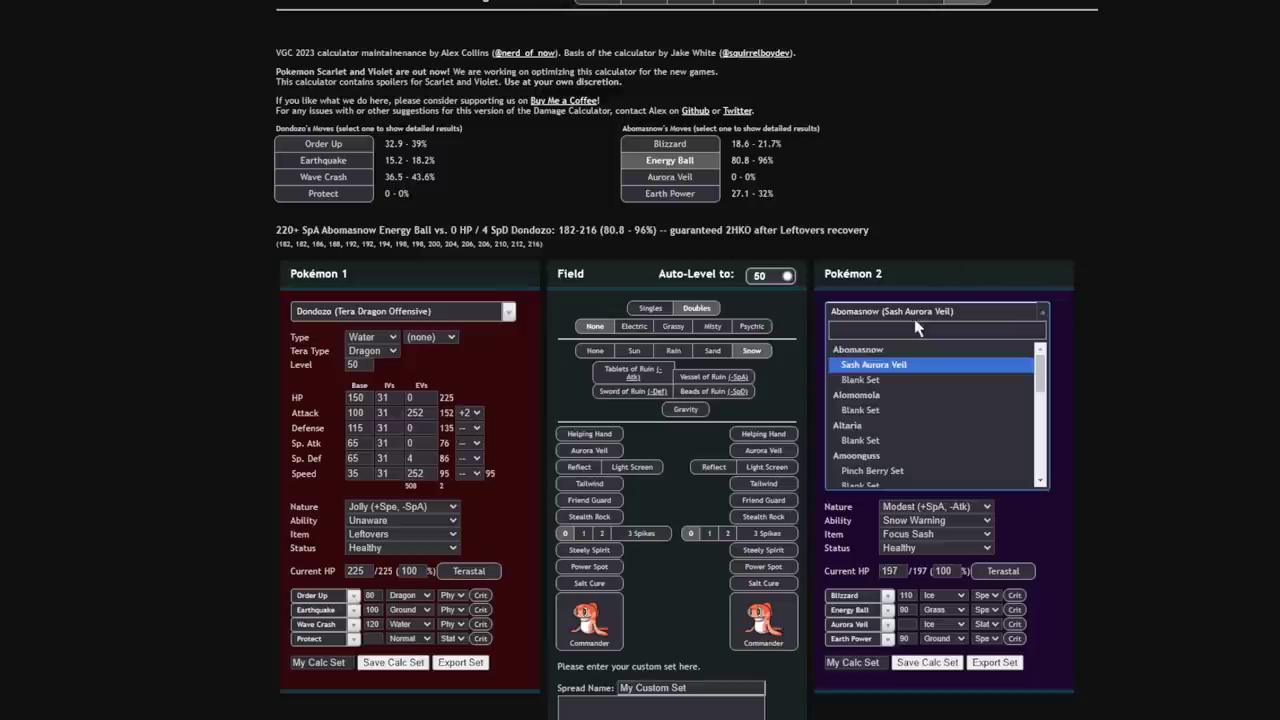
type("amo")
key("Return")
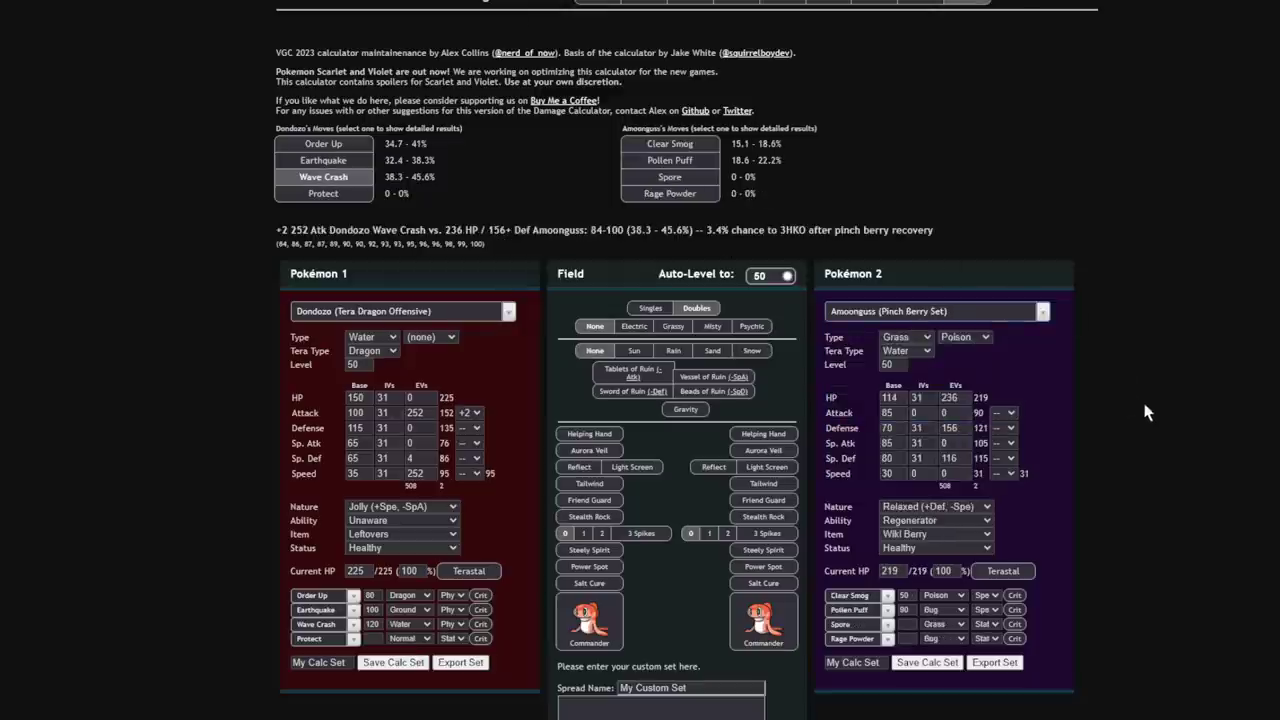
left_click(349, 148)
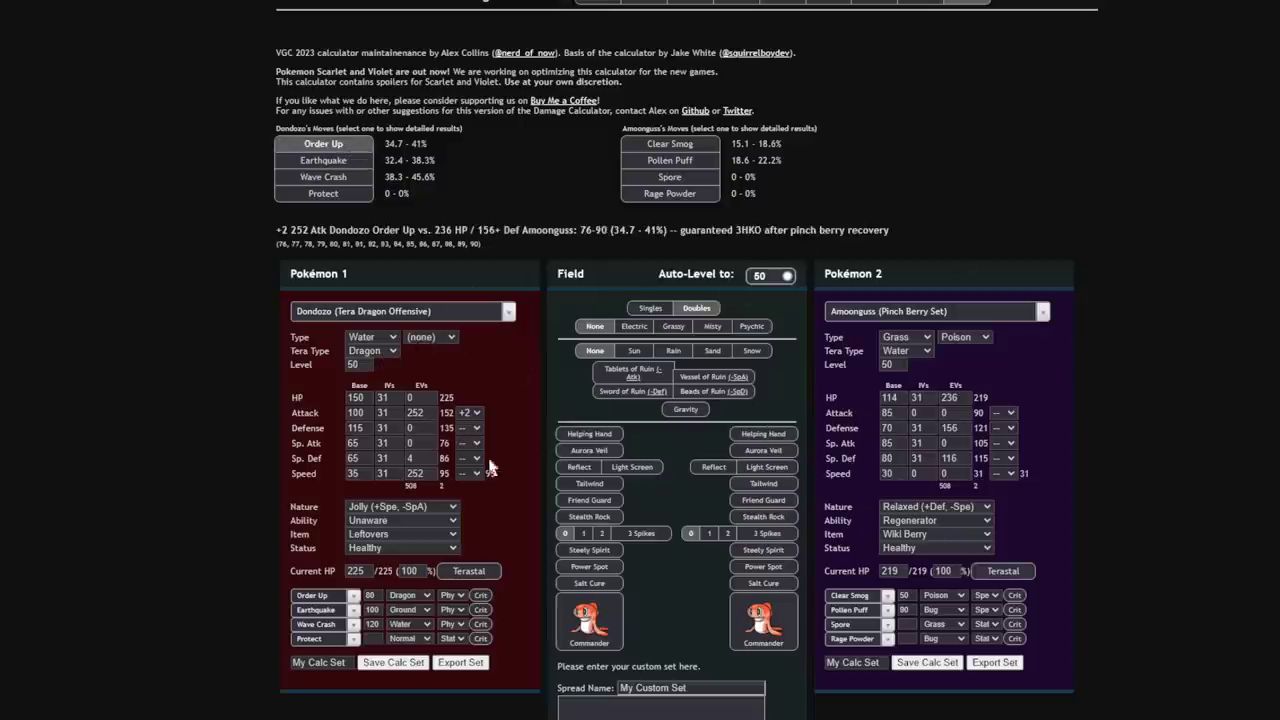
left_click(487, 571)
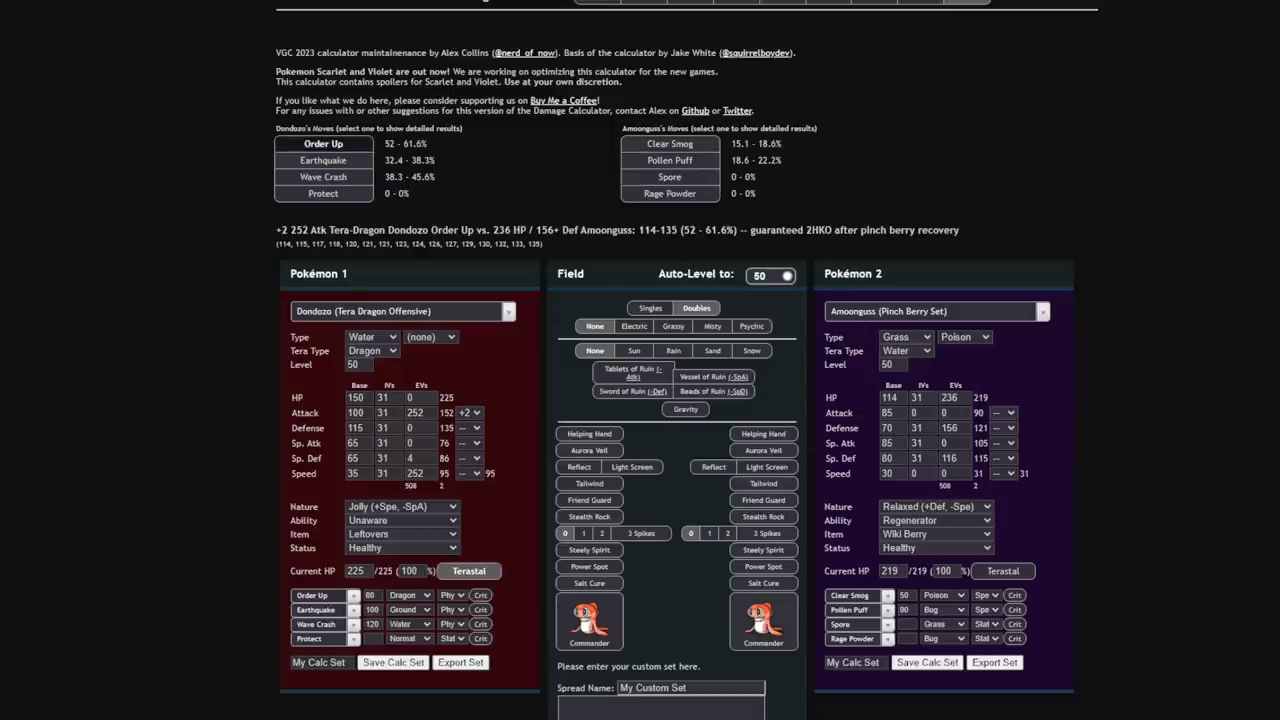
Switch back to Pokémon Showdown and compare the EV spreads of Dondozo and Amoonguss
key("ctrl+Tab")
left_click(171, 98)
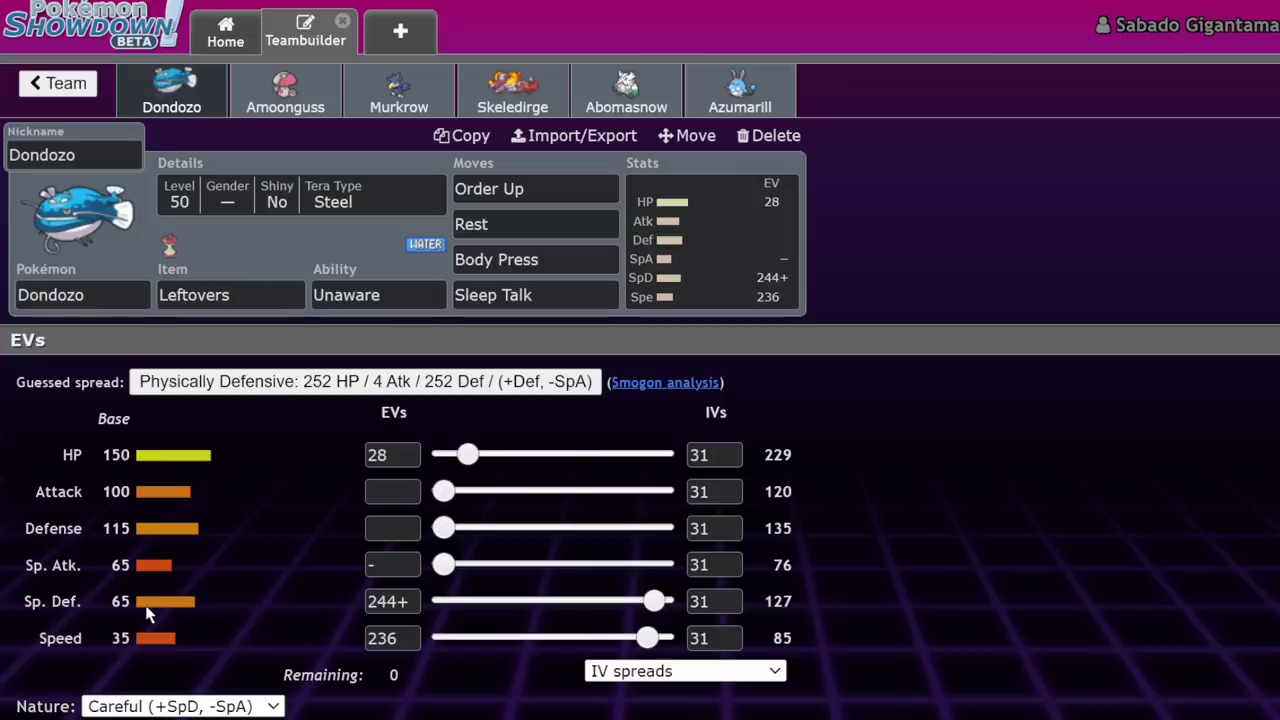
left_click(285, 95)
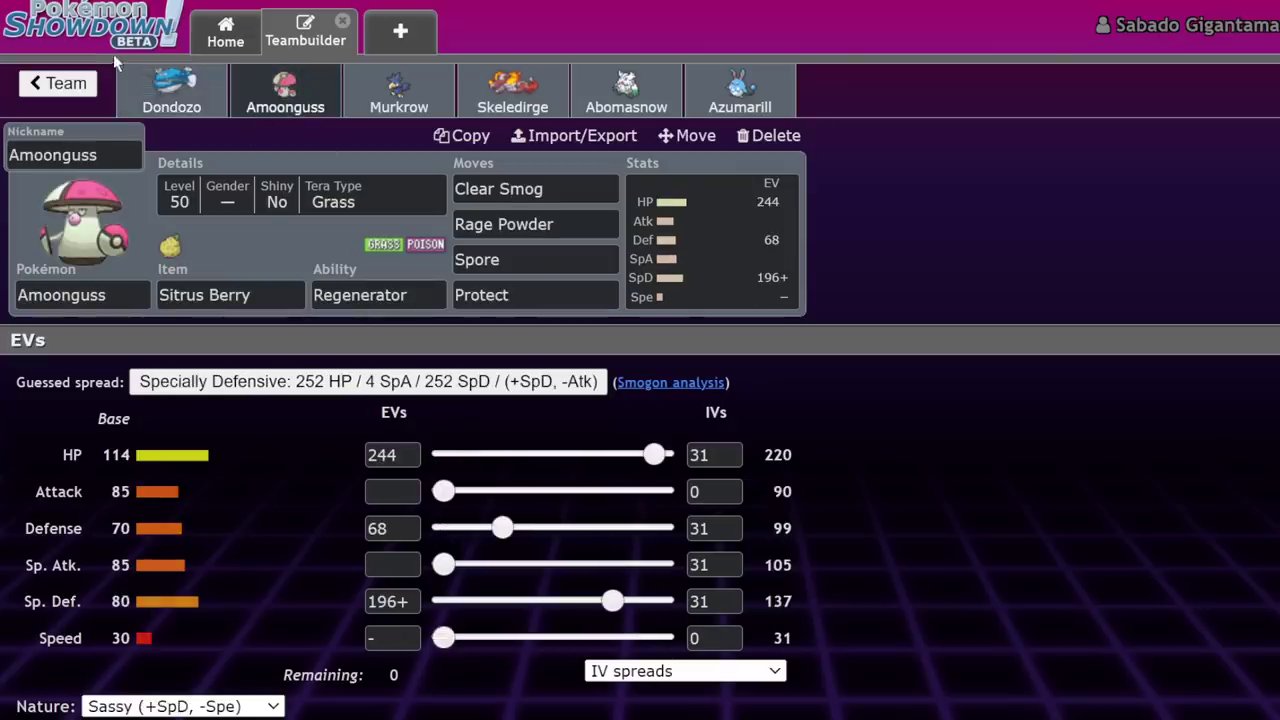
left_click(166, 114)
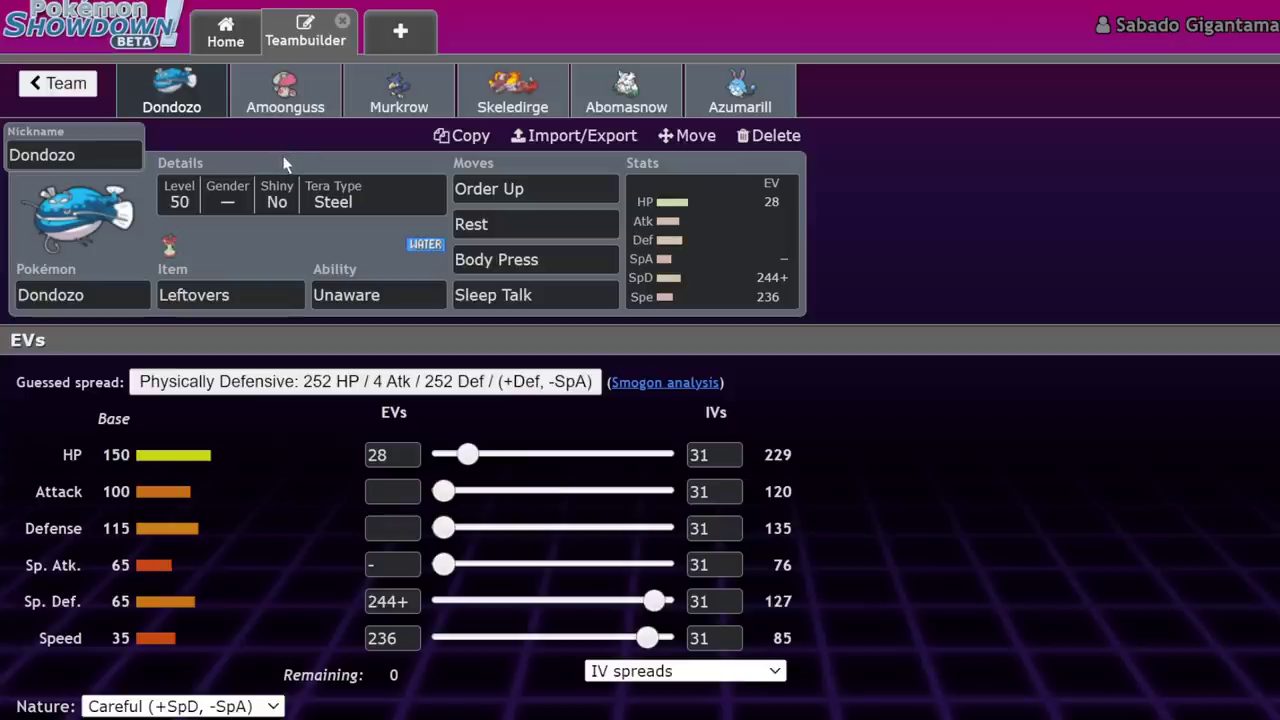
Compare the ability descriptions of Dondozo and Amoonguss, and reopen Dondozo's EV spread from the team overview
left_click(394, 295)
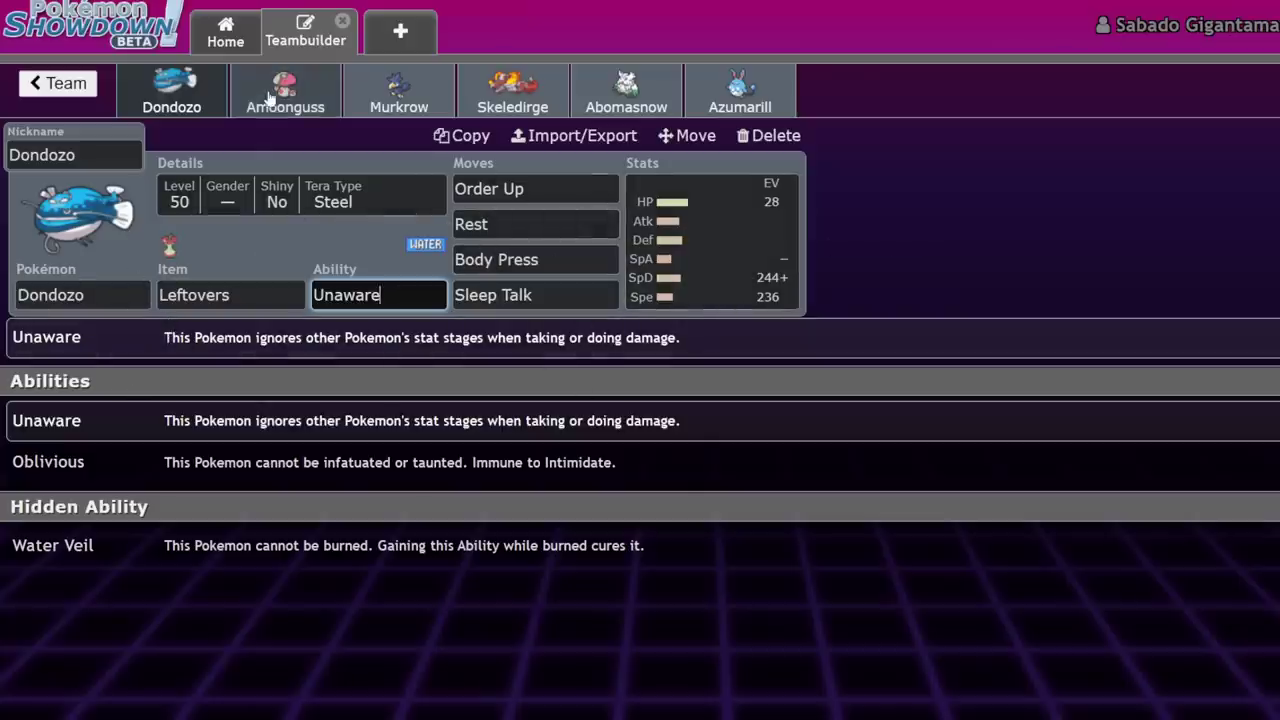
left_click(310, 104)
left_click(168, 95)
left_click(295, 85)
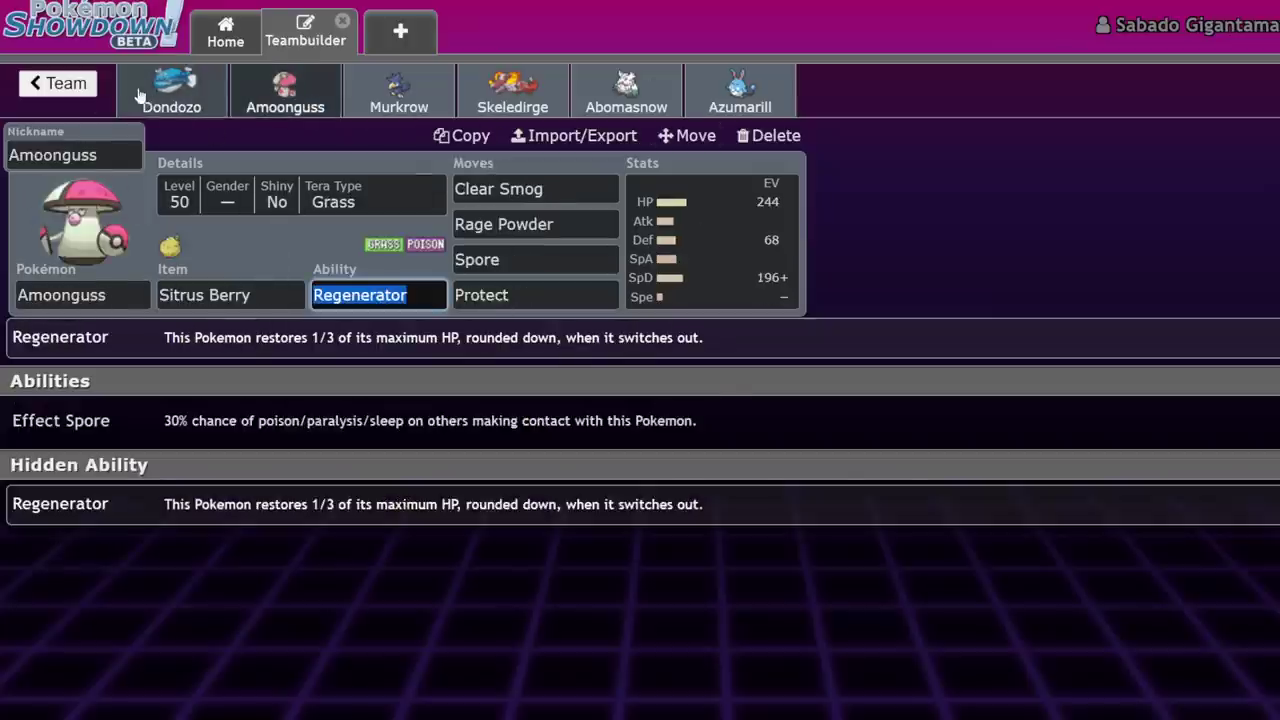
left_click(139, 92)
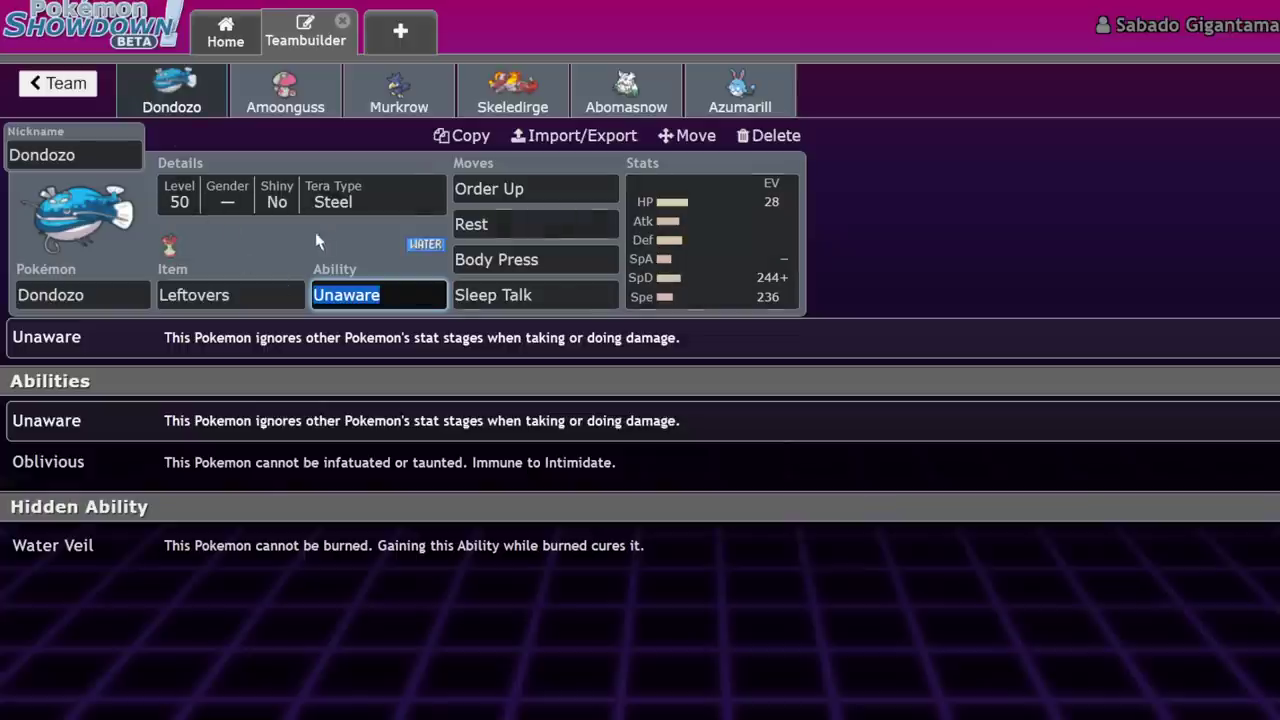
left_click(303, 107)
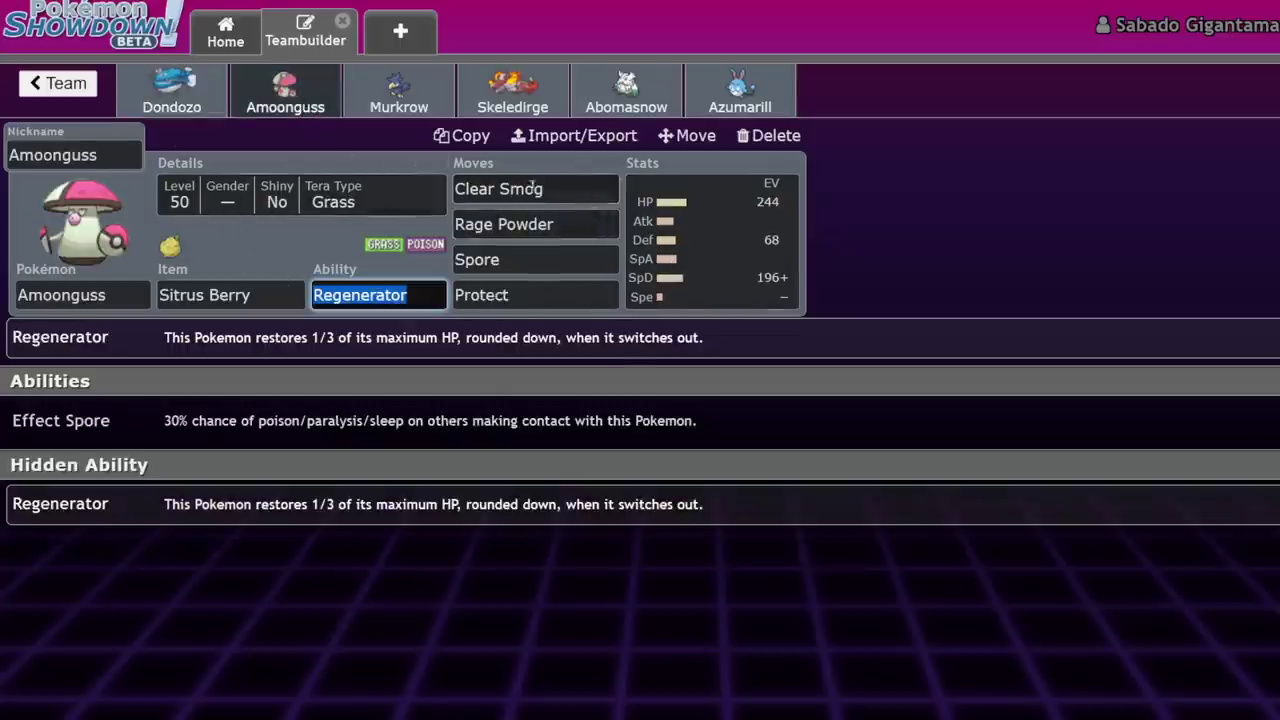
left_click(183, 106)
left_click(287, 107)
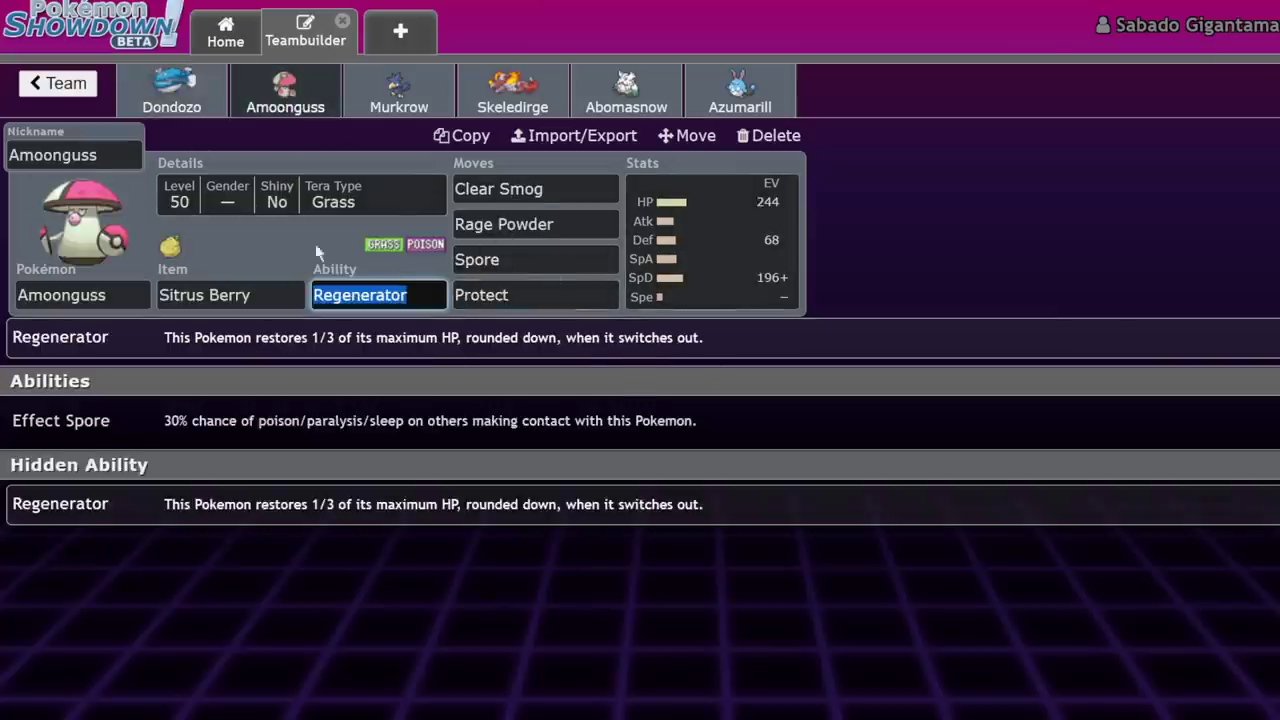
left_click(60, 86)
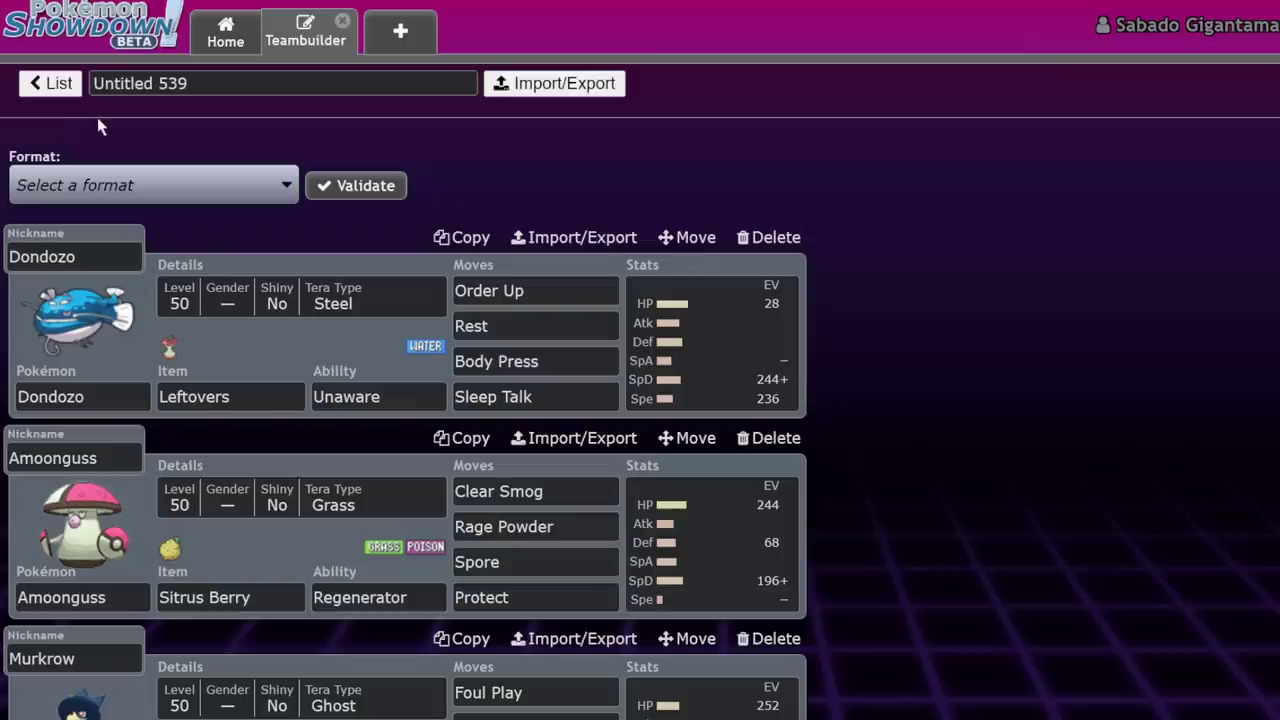
left_click(690, 324)
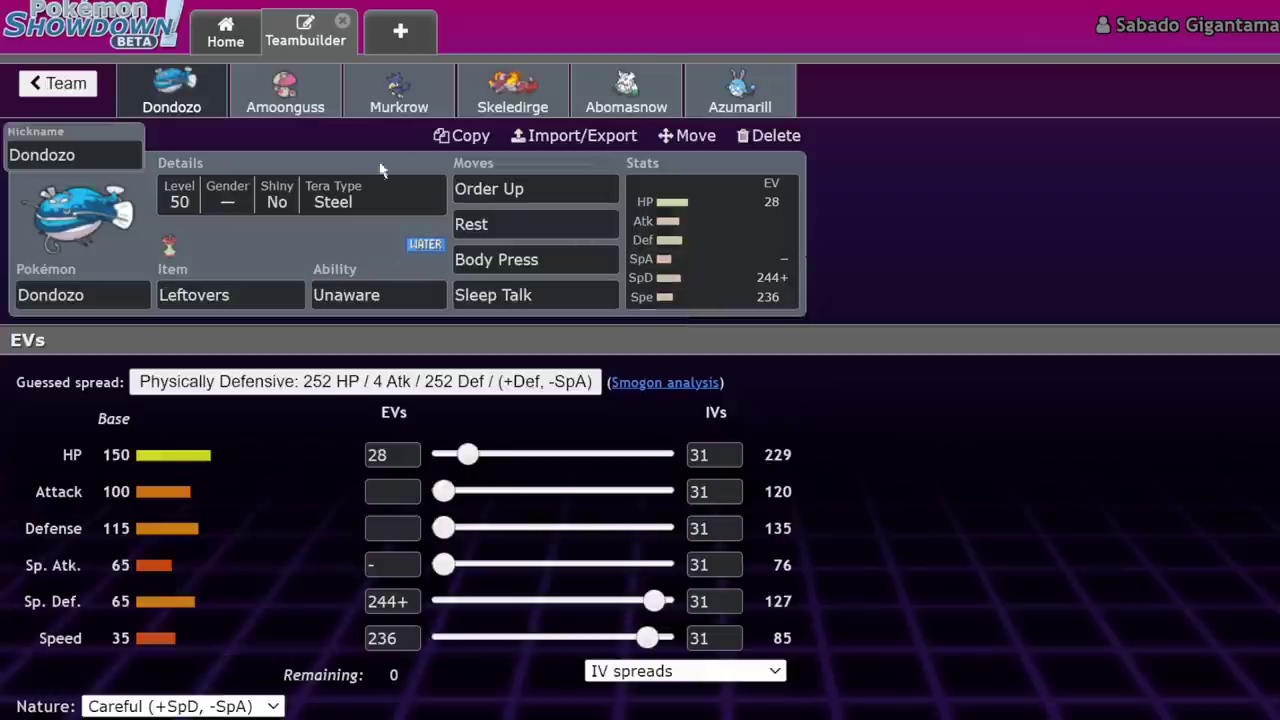
Return to the full team list and open the team named War Crime
left_click(70, 85)
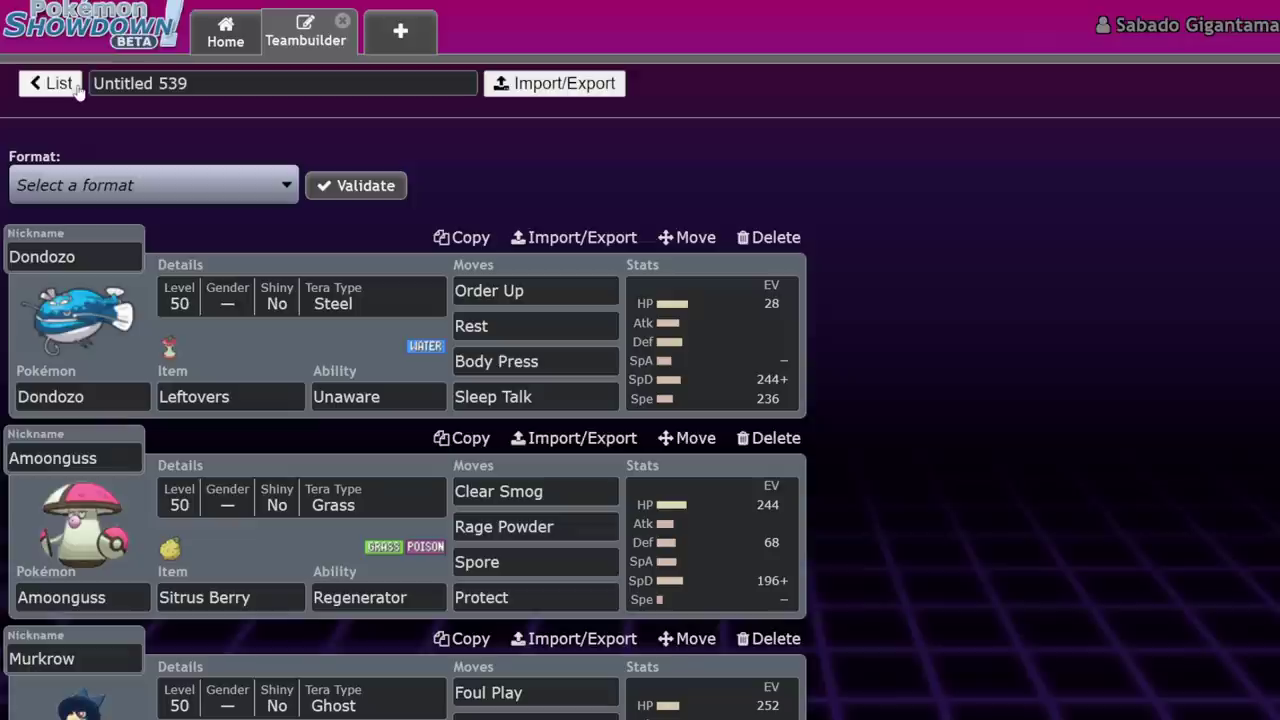
left_click(50, 83)
scroll(279, 330, "down", 1)
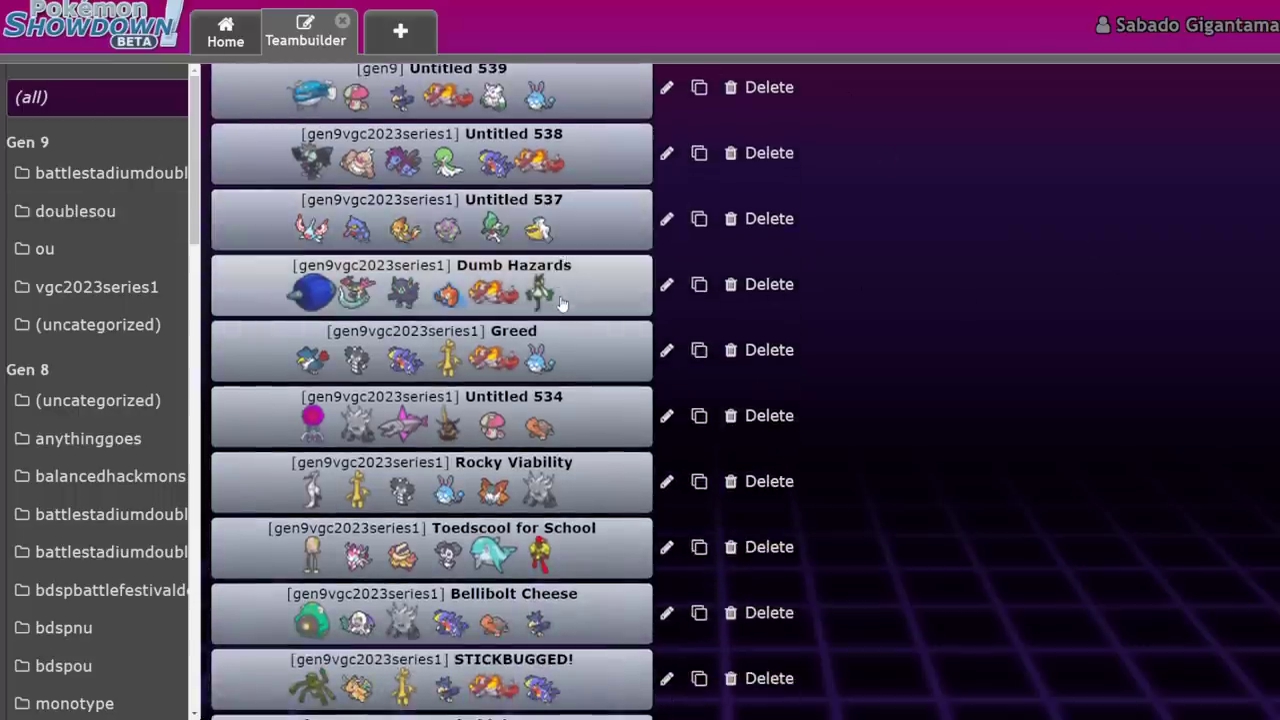
scroll(562, 303, "down", 4)
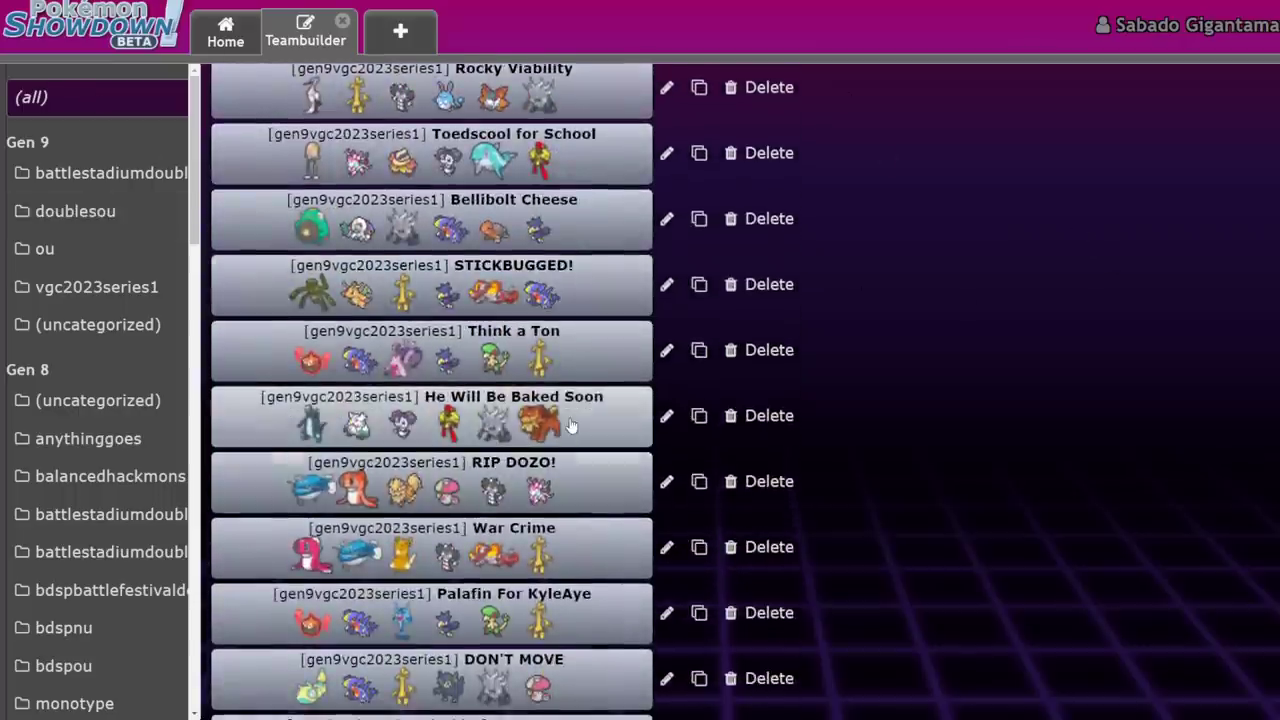
scroll(572, 429, "up", 1)
scroll(572, 429, "up", 2)
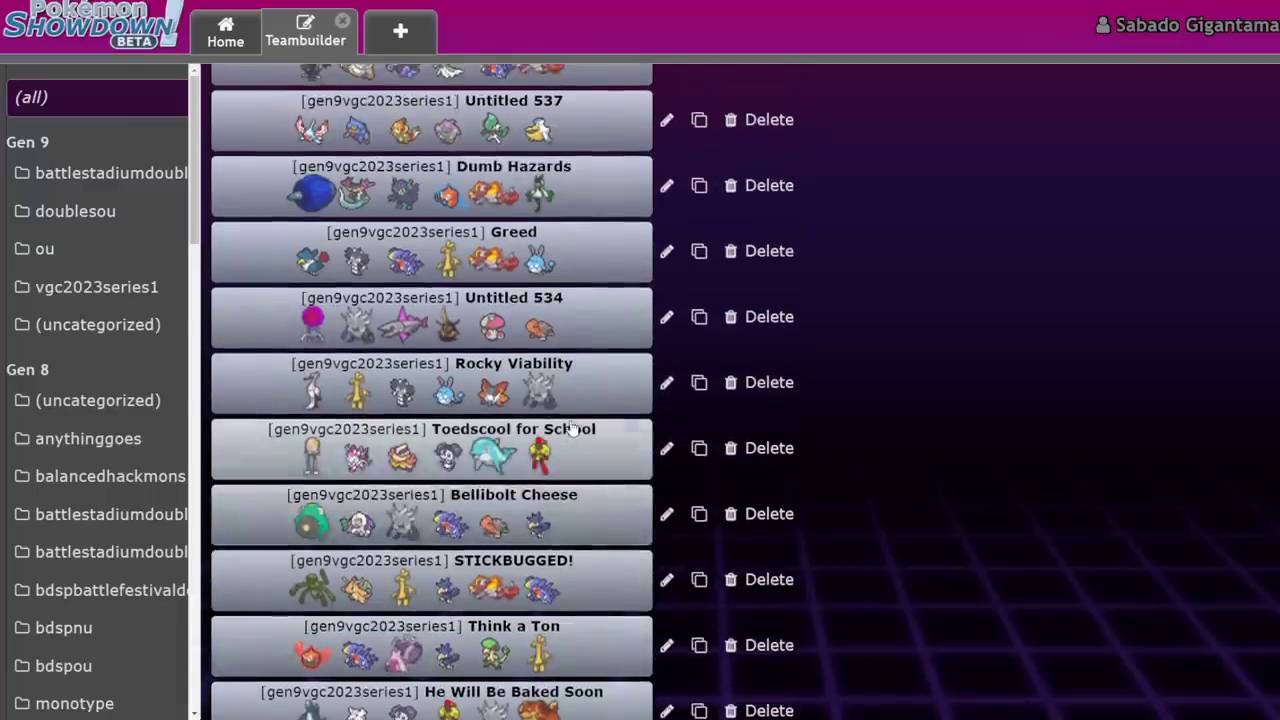
scroll(572, 427, "down", 1)
scroll(572, 428, "down", 3)
left_click(563, 449)
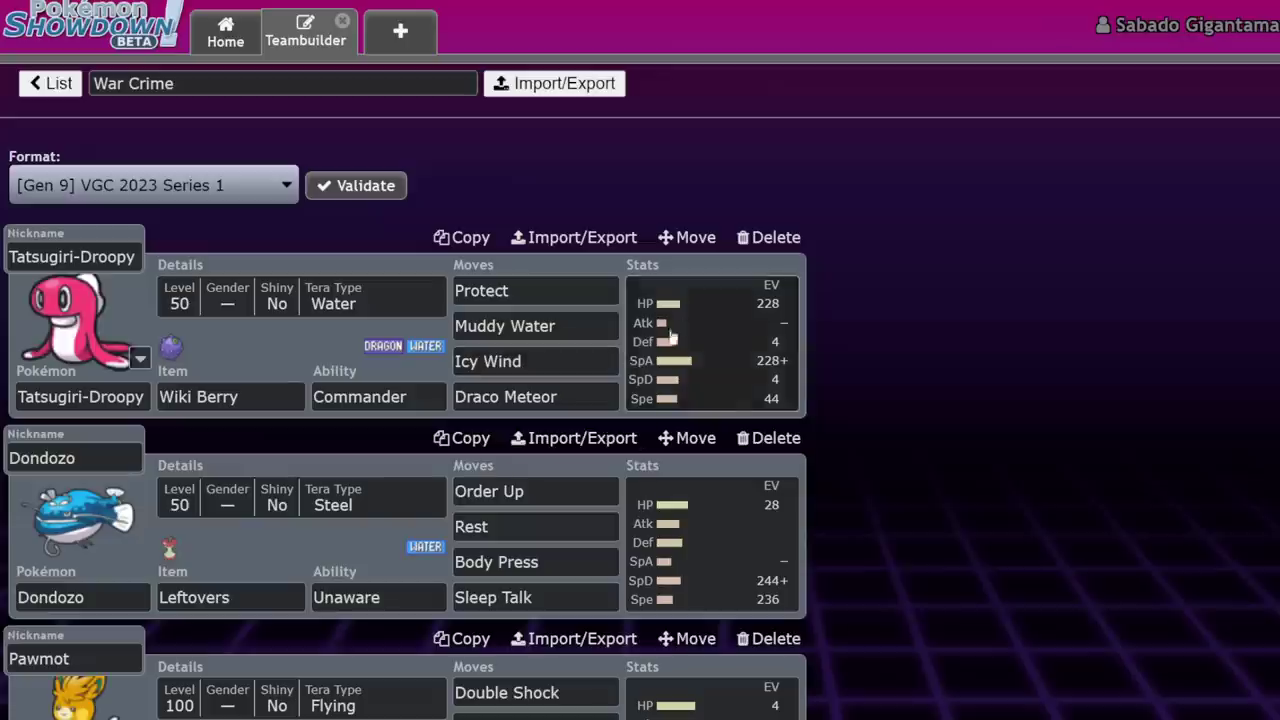
Review the EV spreads of Tatsugiri-Droopy, Skeledirge and Dondozo in the War Crime team
left_click(683, 321)
left_click(622, 92)
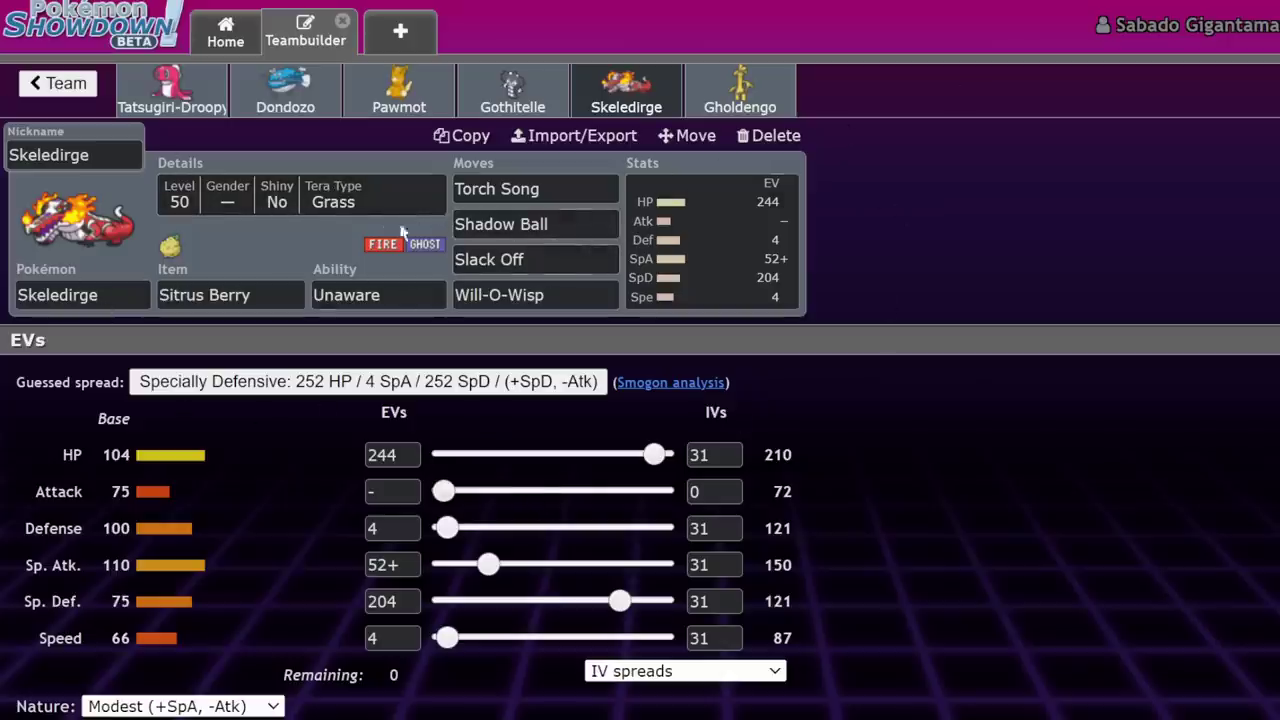
left_click(287, 95)
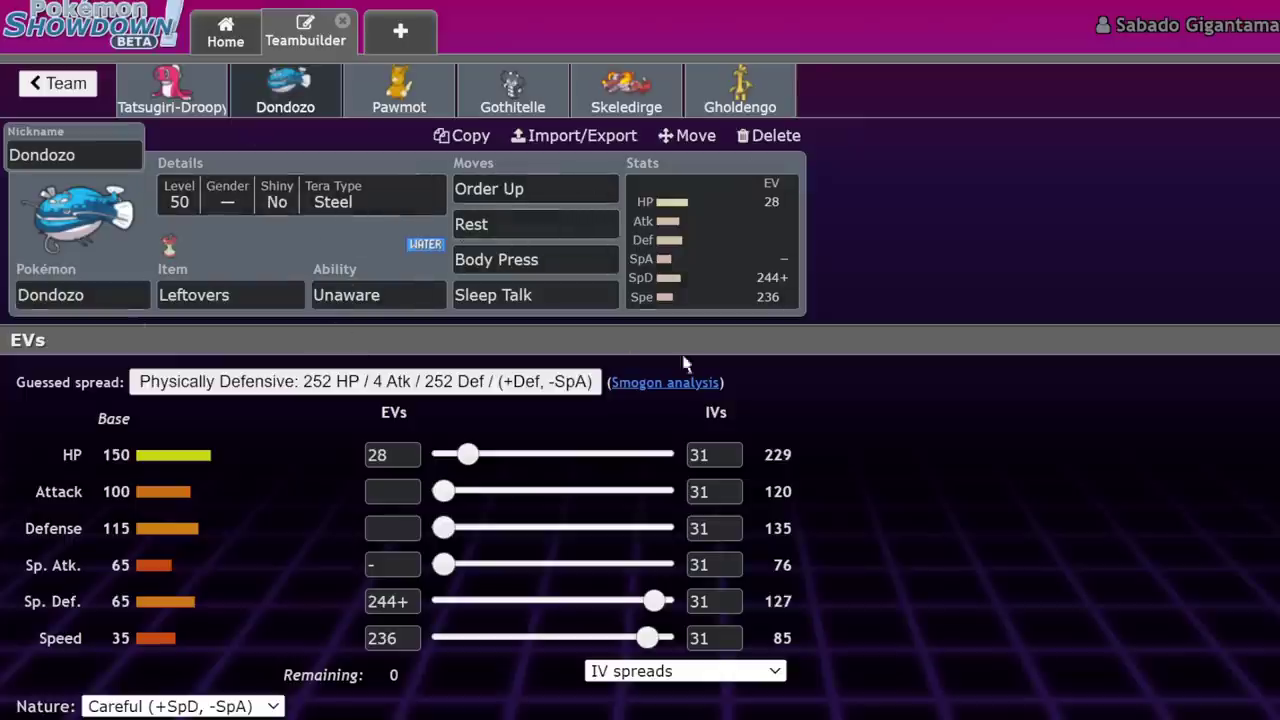
Go back to the team list, reopen Untitled 539 and show Amoonguss's EV spread
left_click(62, 85)
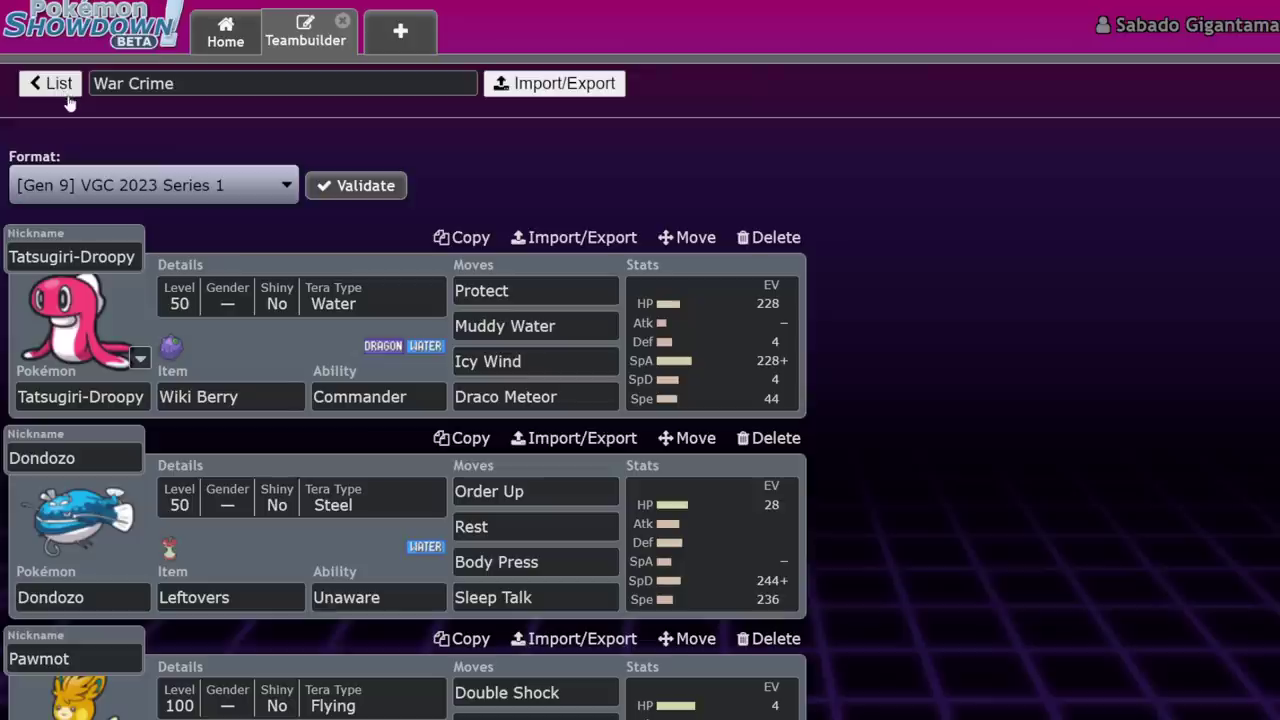
left_click(58, 84)
scroll(503, 235, "up", 6)
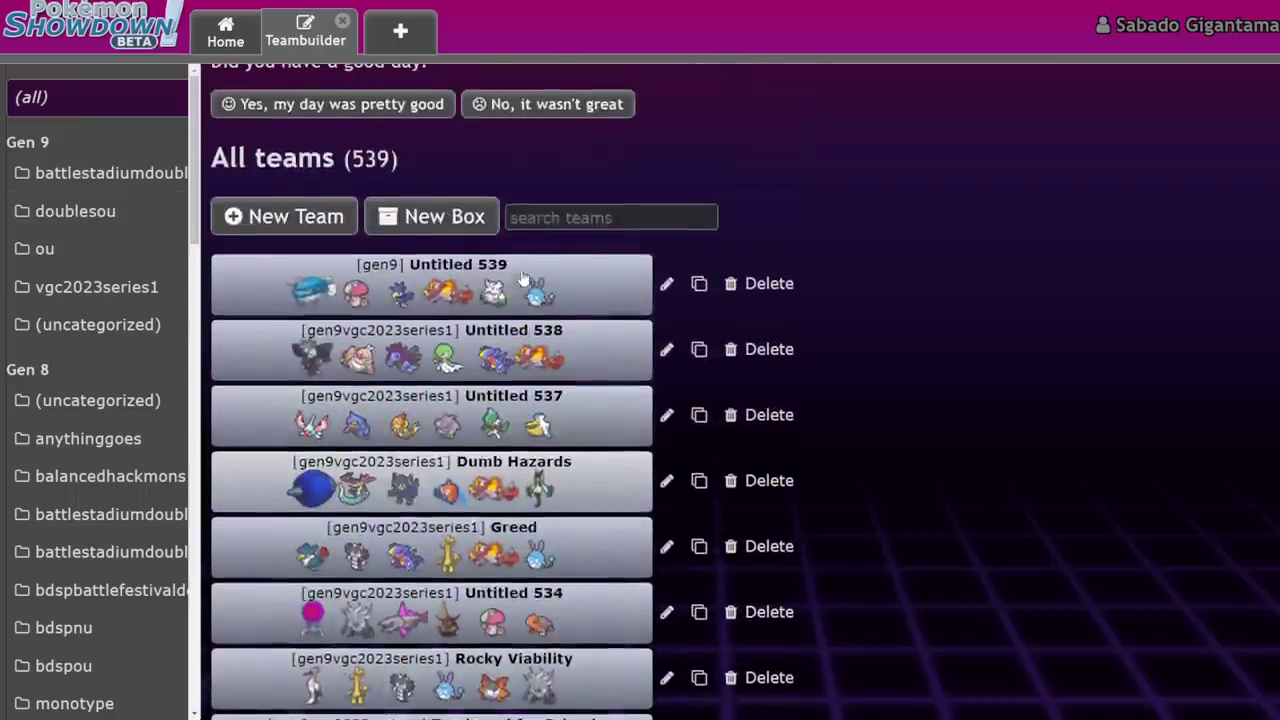
left_click(522, 277)
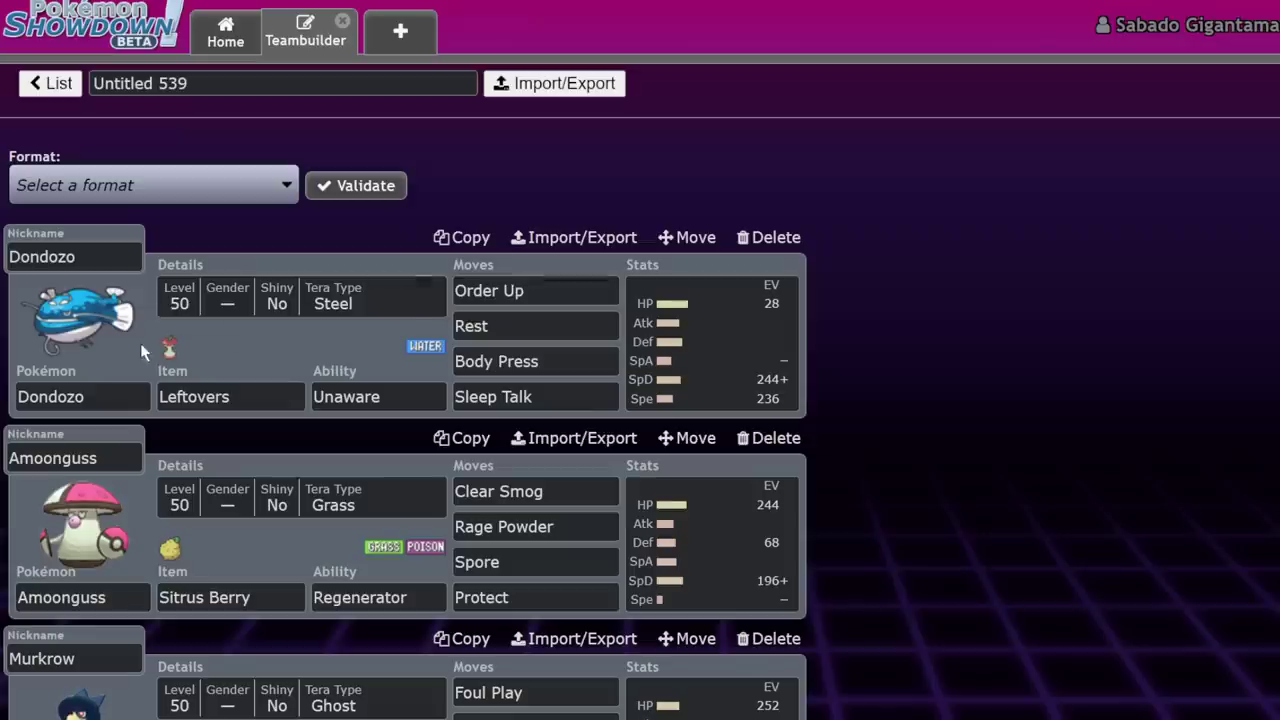
scroll(695, 318, "down", 4)
scroll(695, 318, "up", 1)
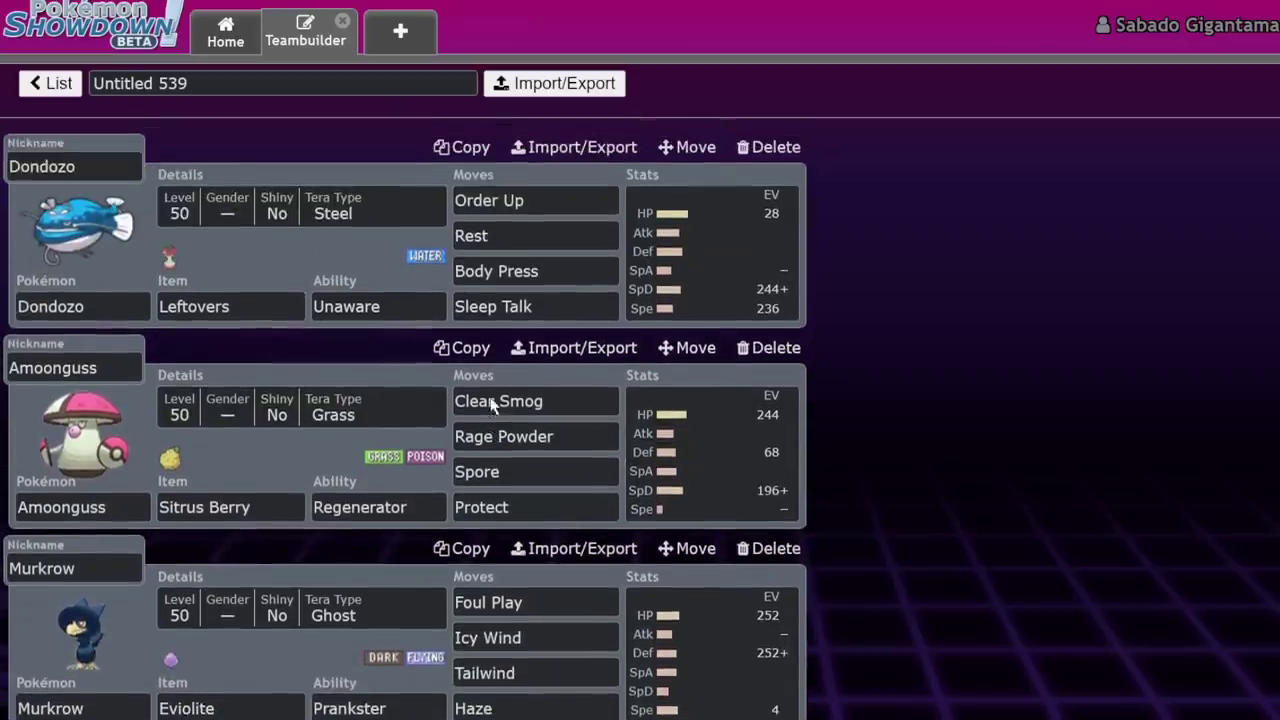
left_click(690, 452)
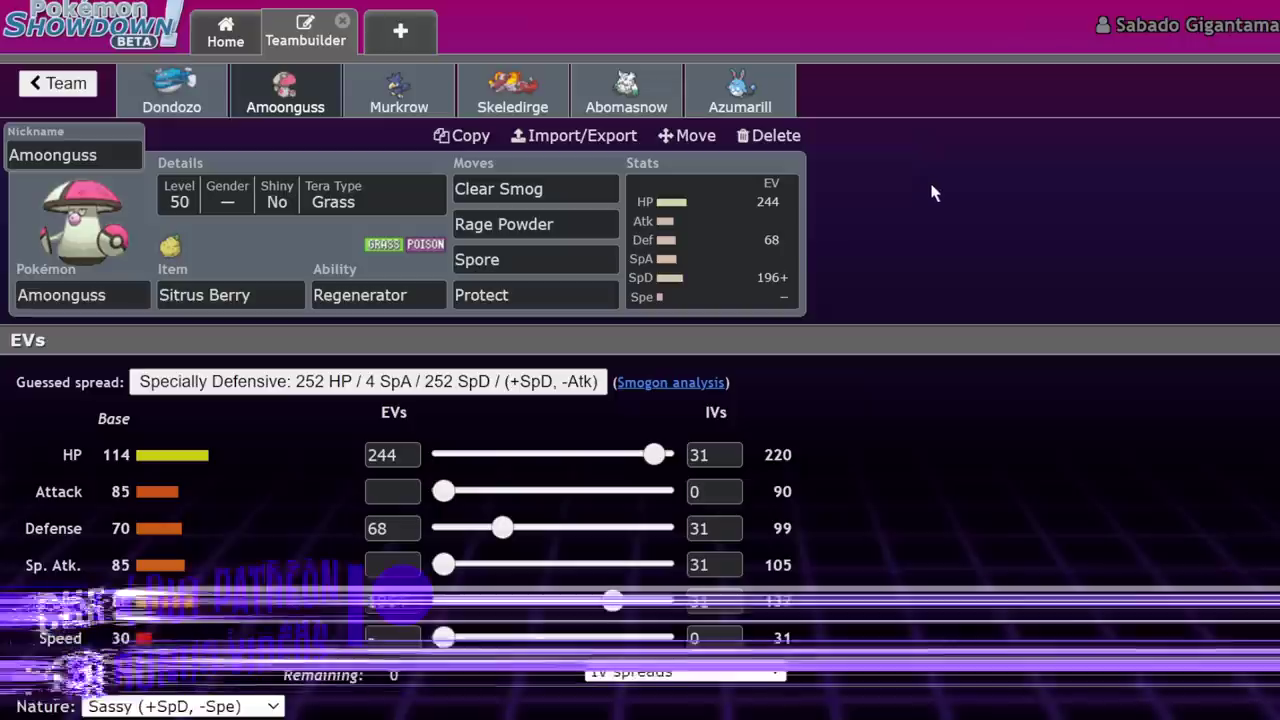
Show Murkrow's EV spread and Haze move, then switch to Pikalytics and open Murkrow's usage page
left_click(418, 108)
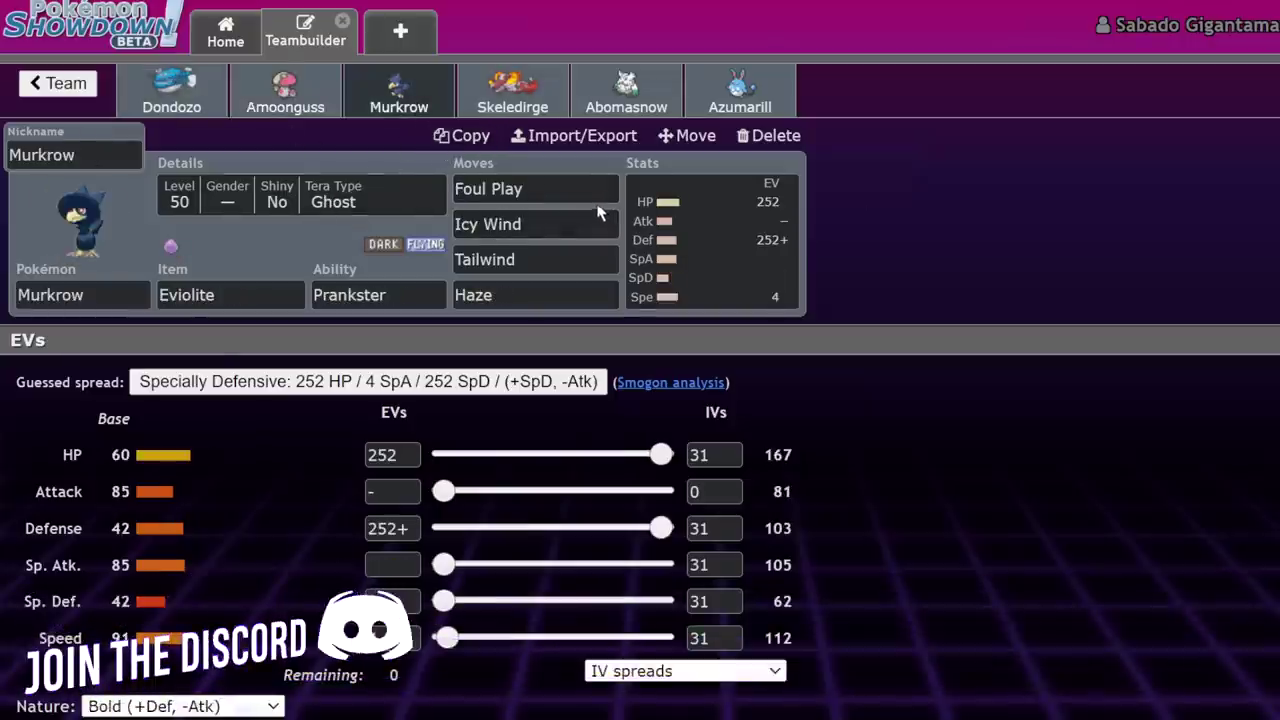
left_click(522, 296)
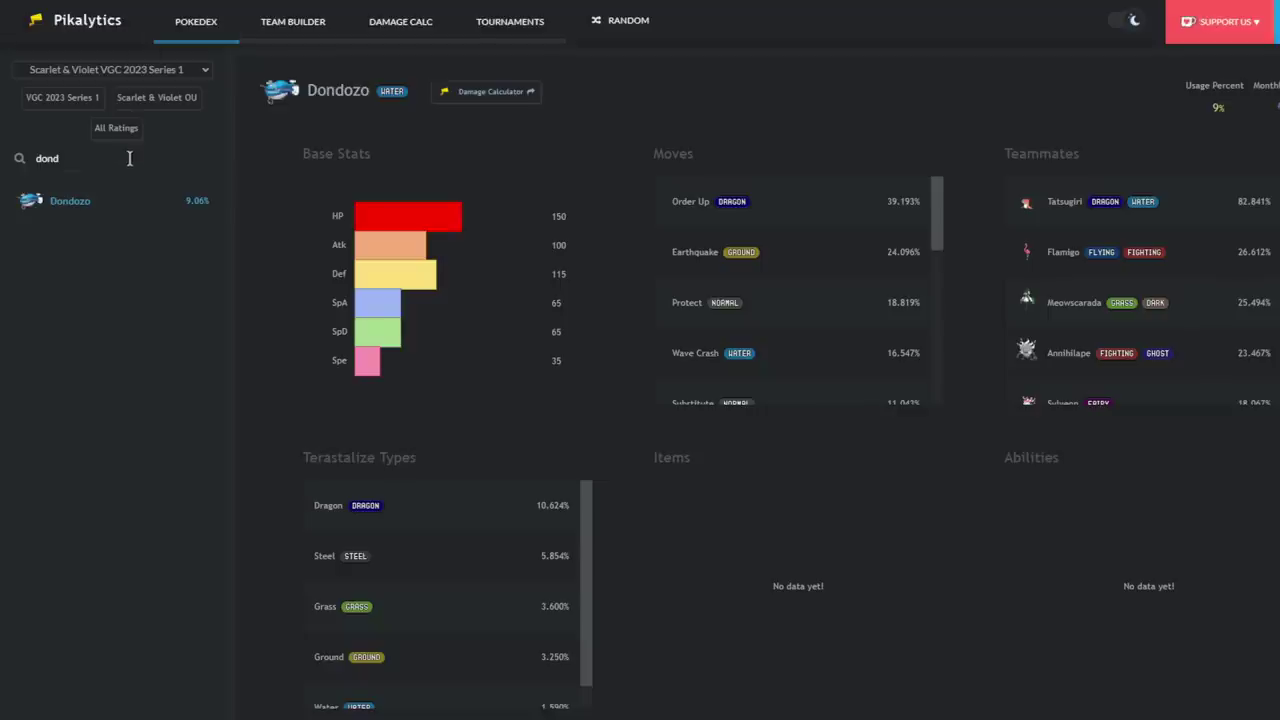
key("ctrl+a")
key("BackSpace")
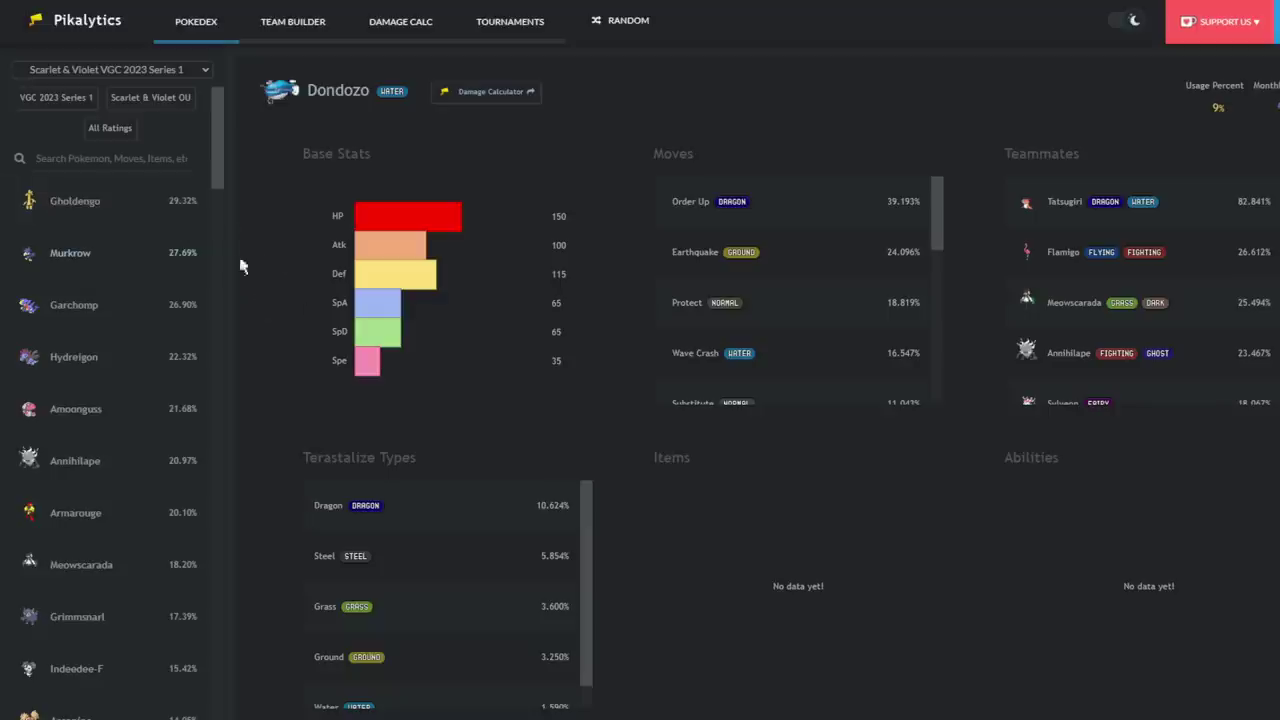
left_click(90, 258)
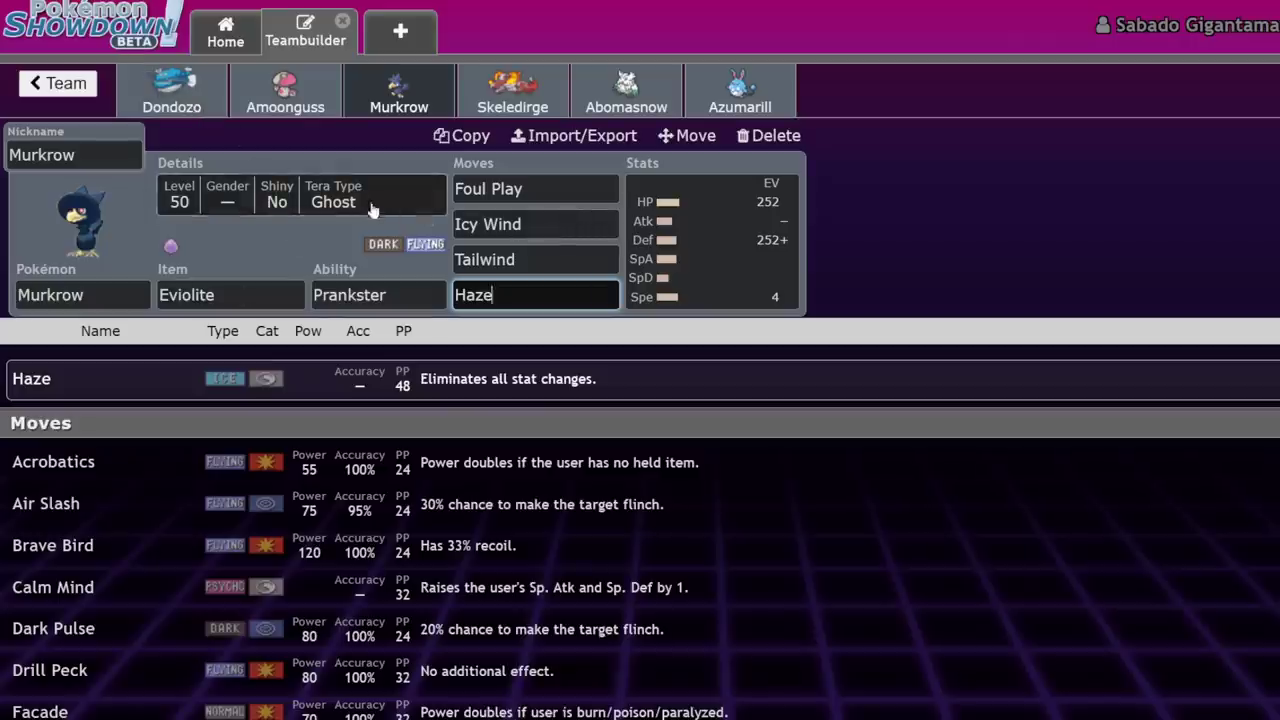
Switch back to Pokémon Showdown and compare Dondozo's fourth move, Sleep Talk, with Murkrow's fourth move, Haze
left_click(192, 95)
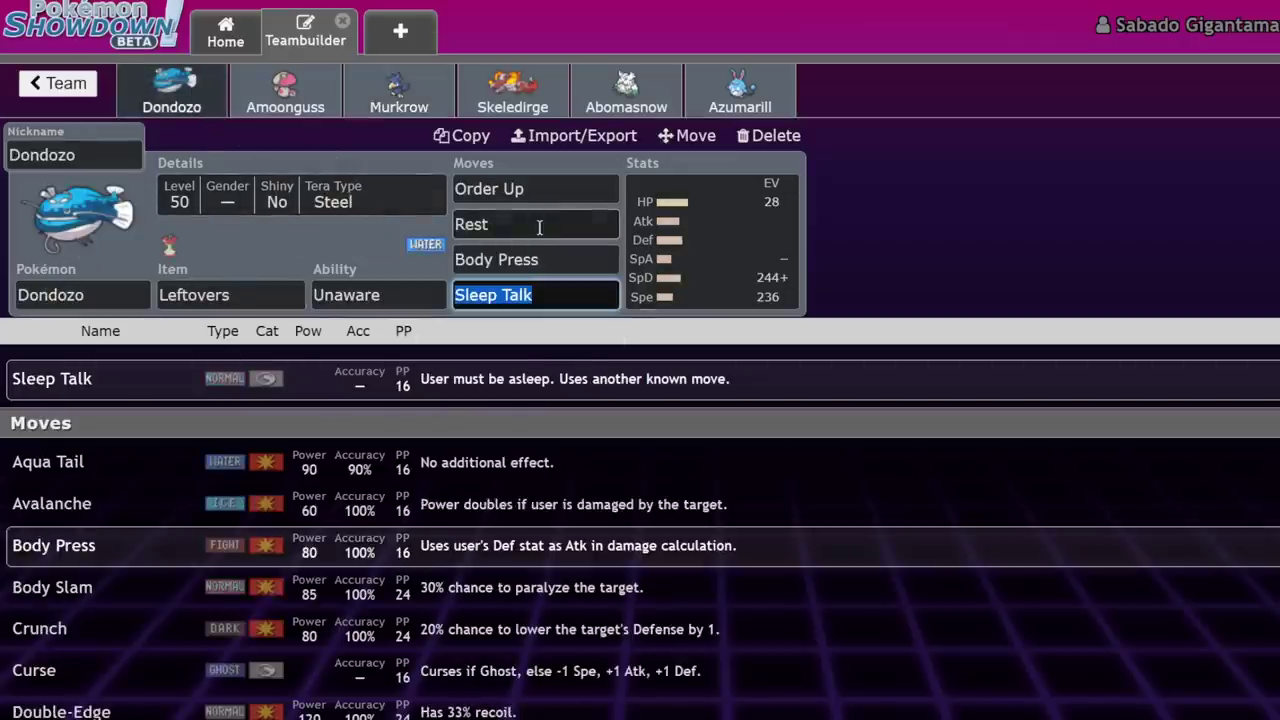
left_click(380, 104)
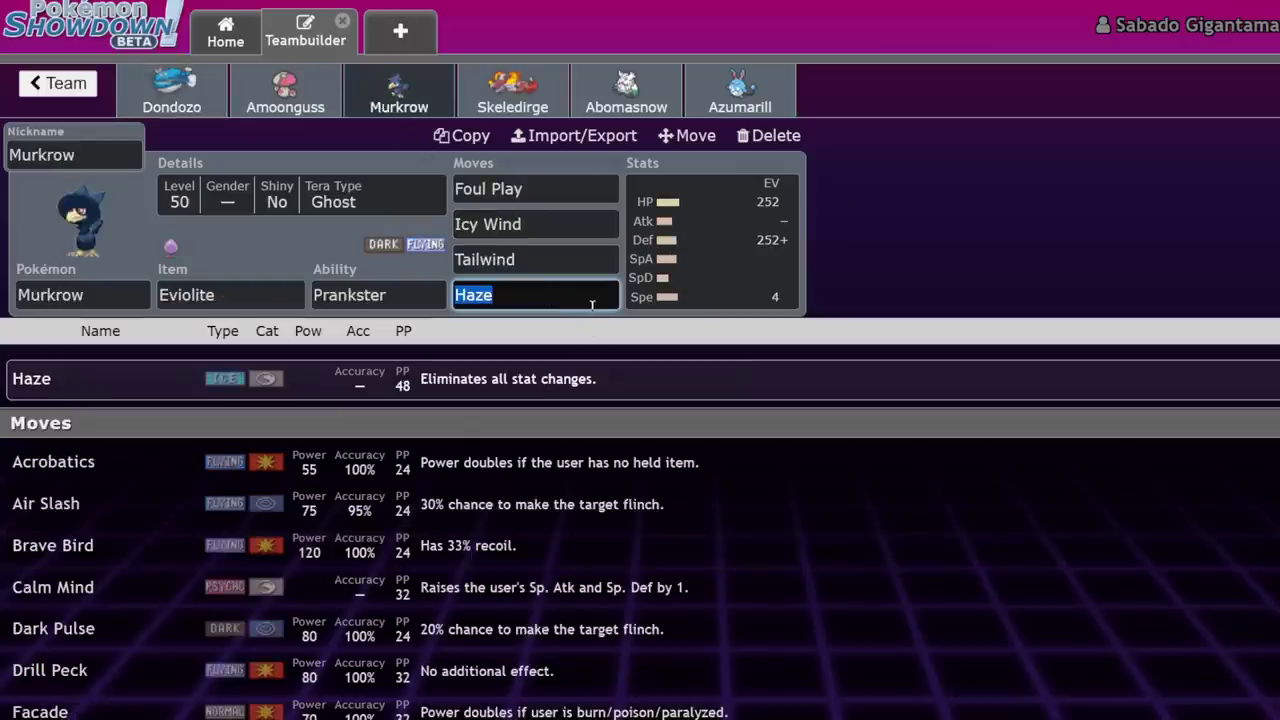
left_click(171, 92)
left_click(398, 92)
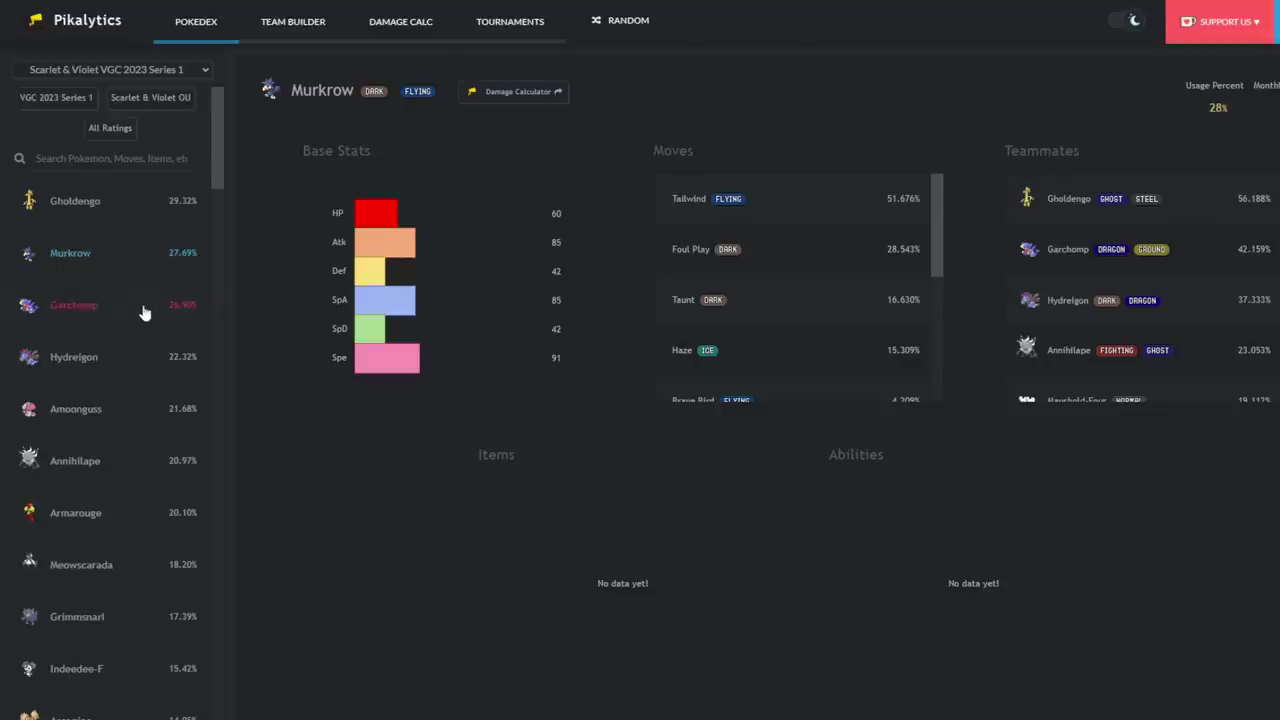
In Pikalytics, examine the usage pages of Garchomp, Hydreigon, Annihilape and Rotom-Wash for their common moves and Tera types
left_click(141, 306)
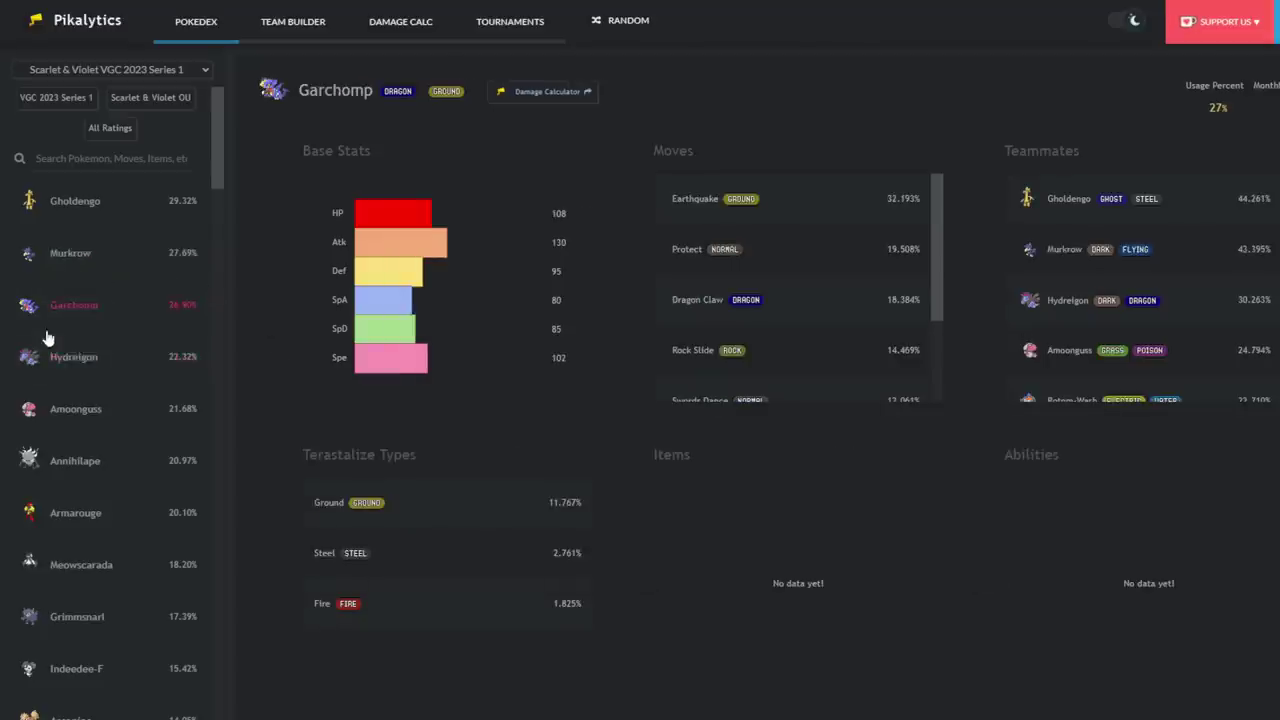
scroll(761, 374, "down", 1)
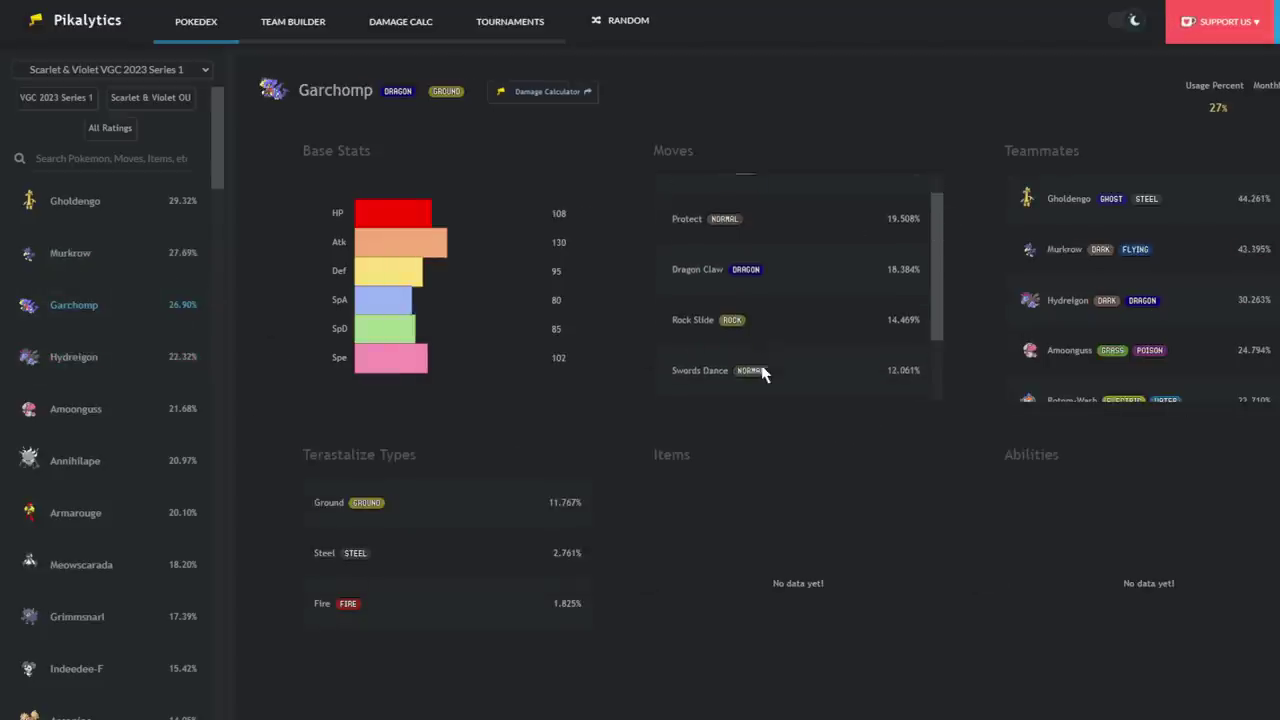
left_click(122, 348)
scroll(760, 364, "down", 3)
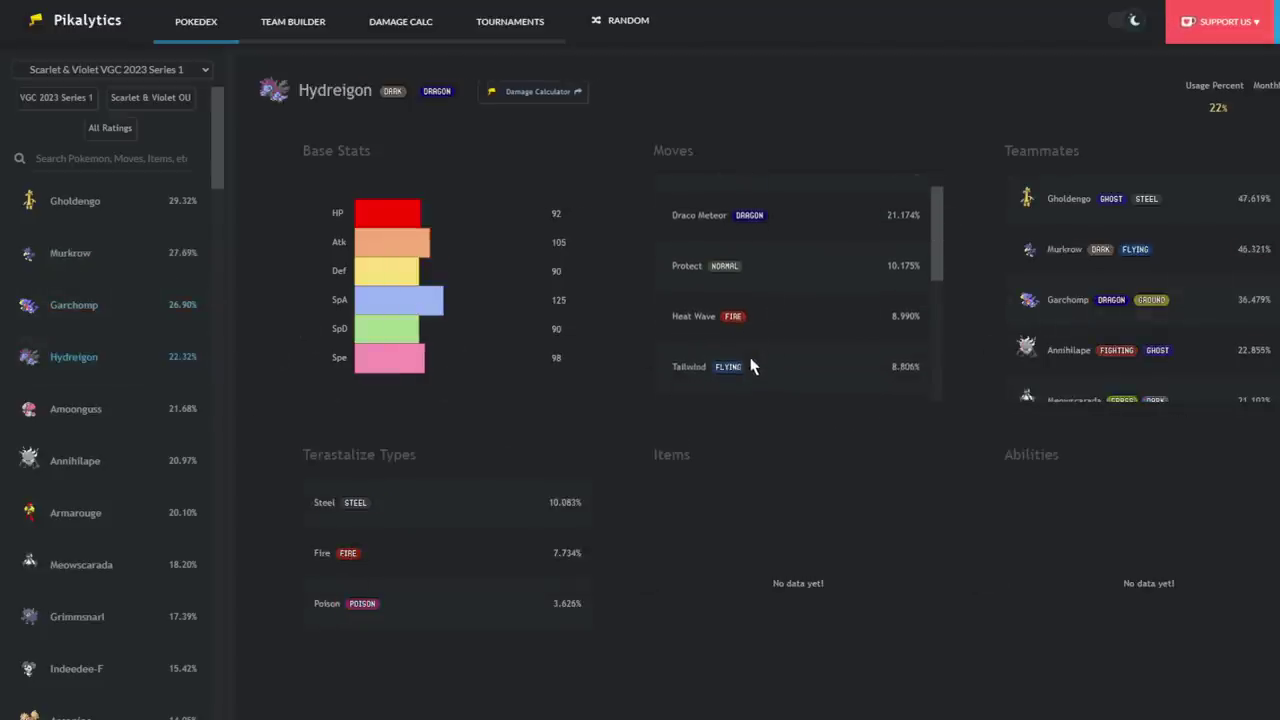
scroll(765, 363, "down", 1)
scroll(114, 434, "down", 2)
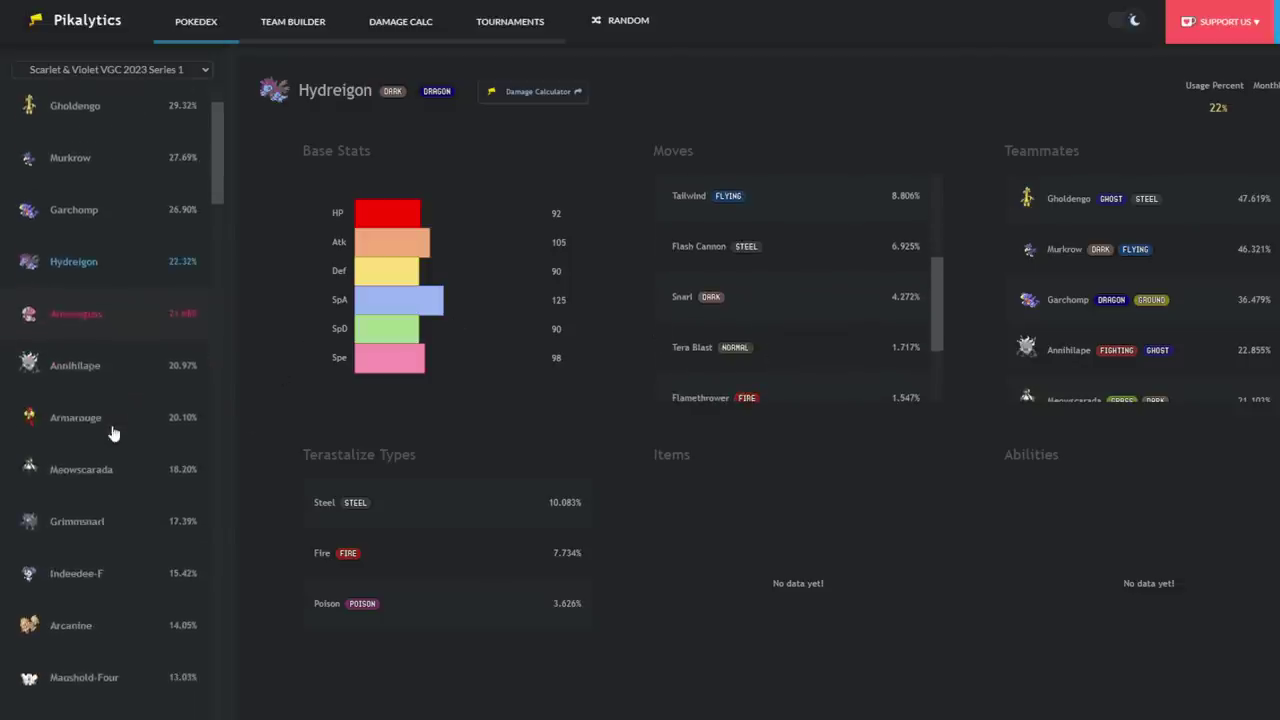
left_click(60, 381)
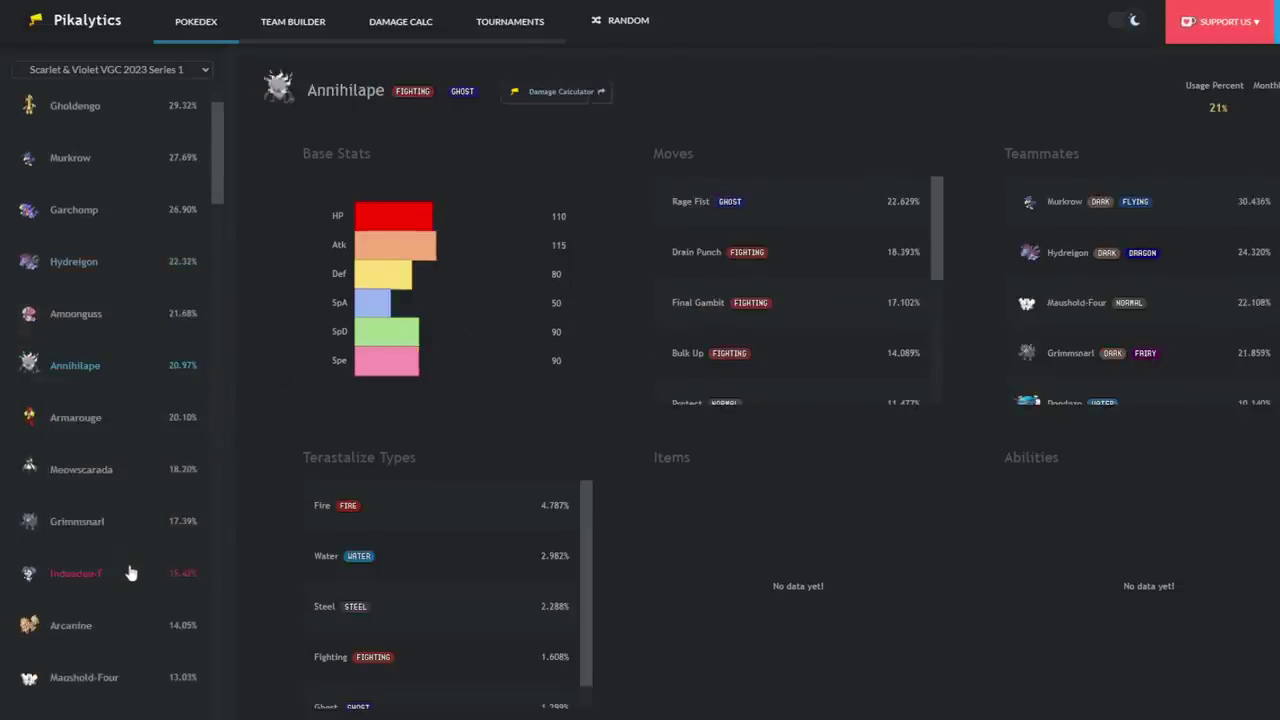
scroll(148, 598, "down", 2)
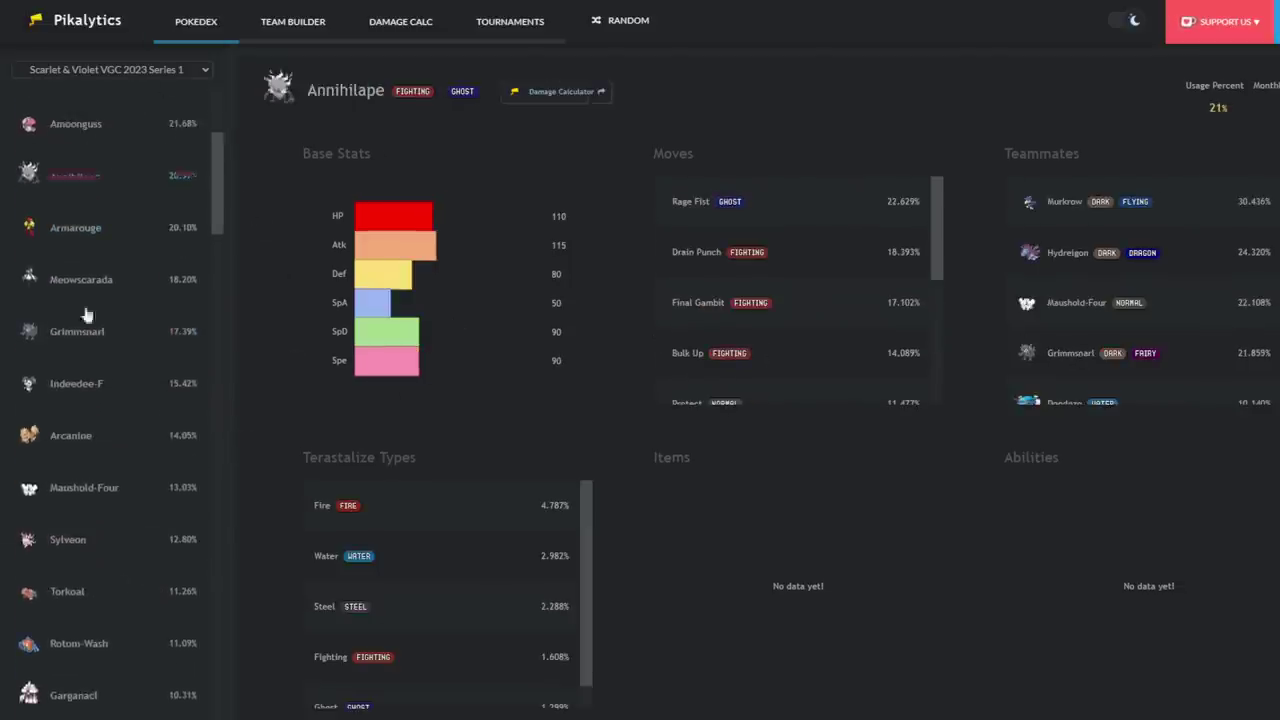
left_click(100, 645)
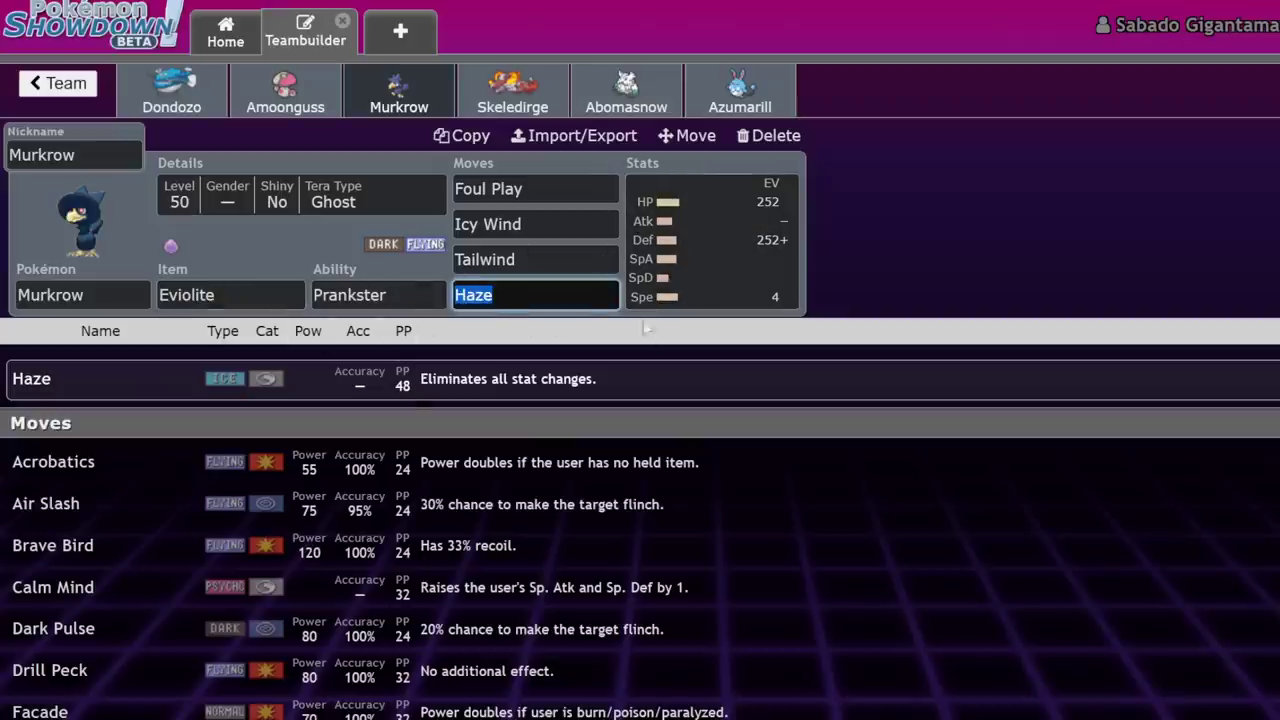
In Pokémon Showdown, revisit Dondozo's and Murkrow's fourth moves, then open the RIP DOZO! team from the team list
left_click(142, 92)
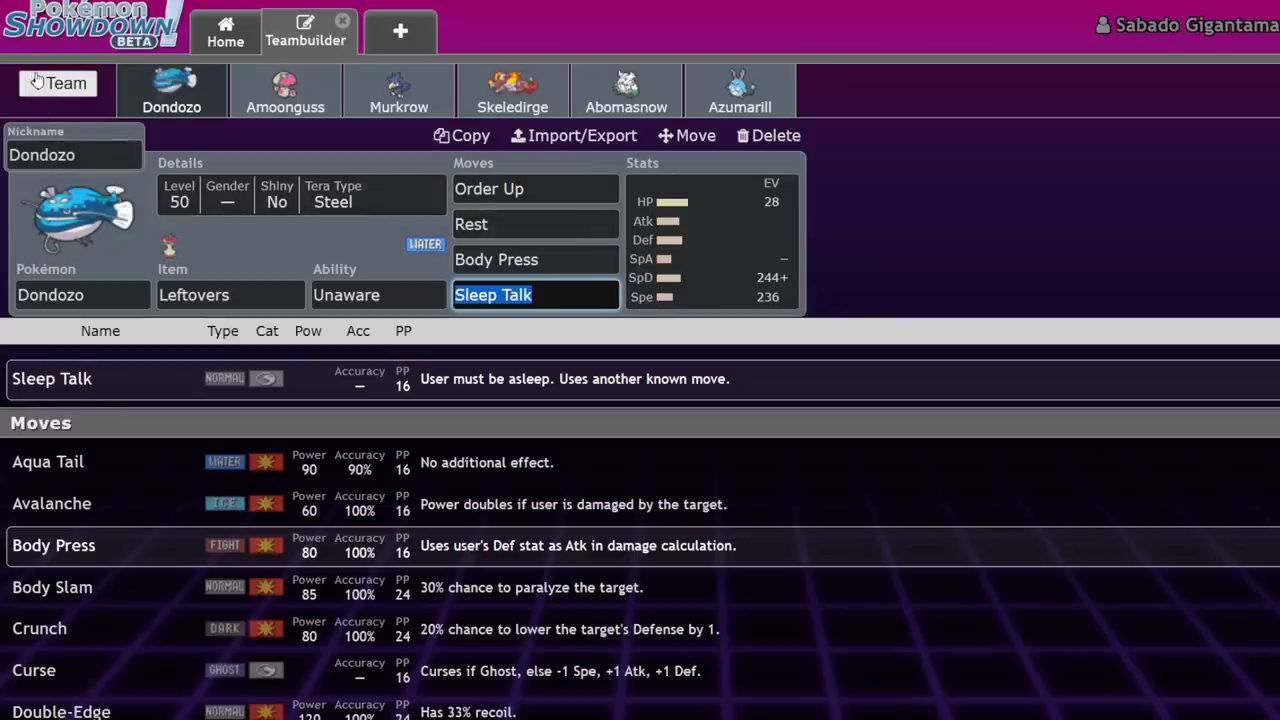
left_click(388, 100)
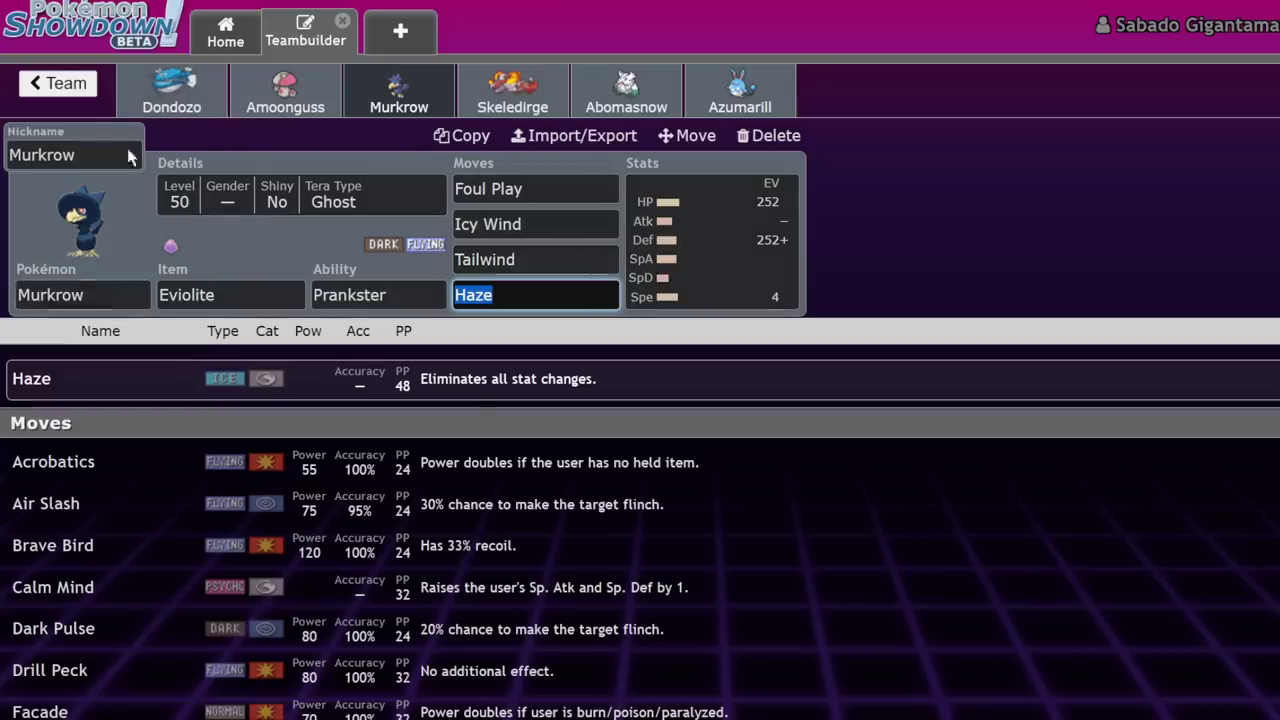
left_click(36, 86)
left_click(36, 86)
scroll(493, 417, "down", 5)
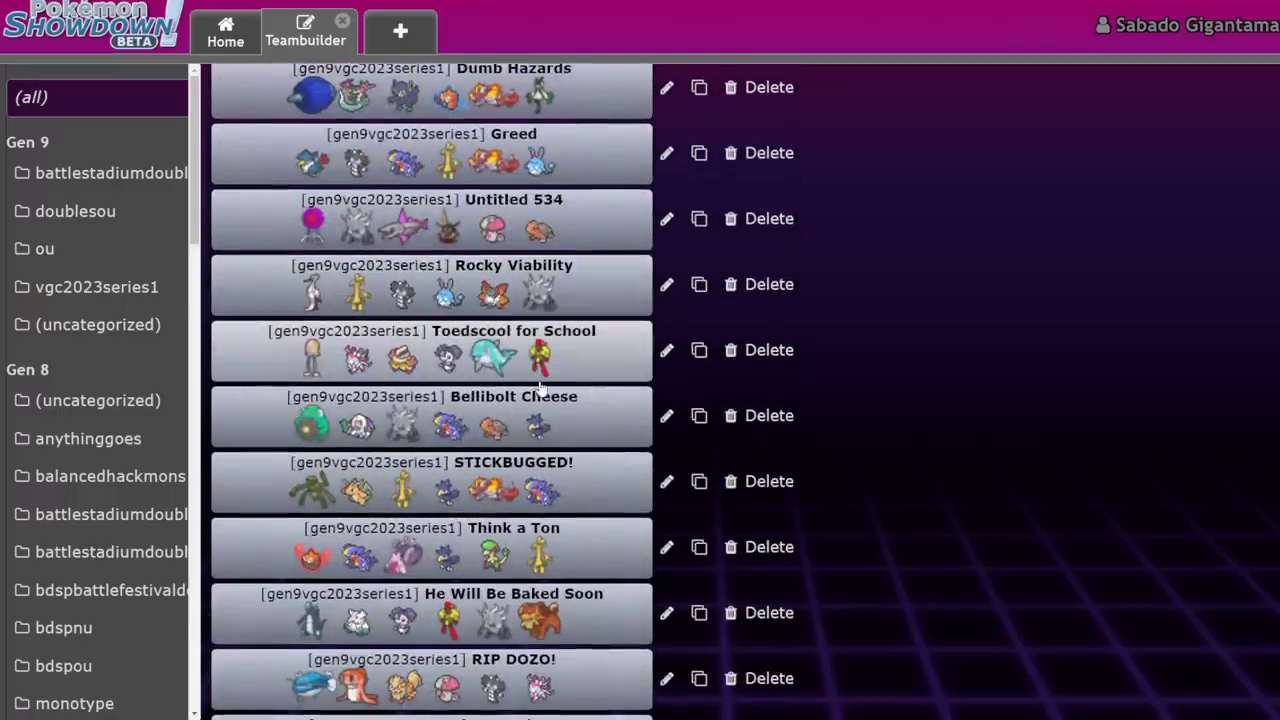
scroll(540, 388, "down", 3)
left_click(540, 405)
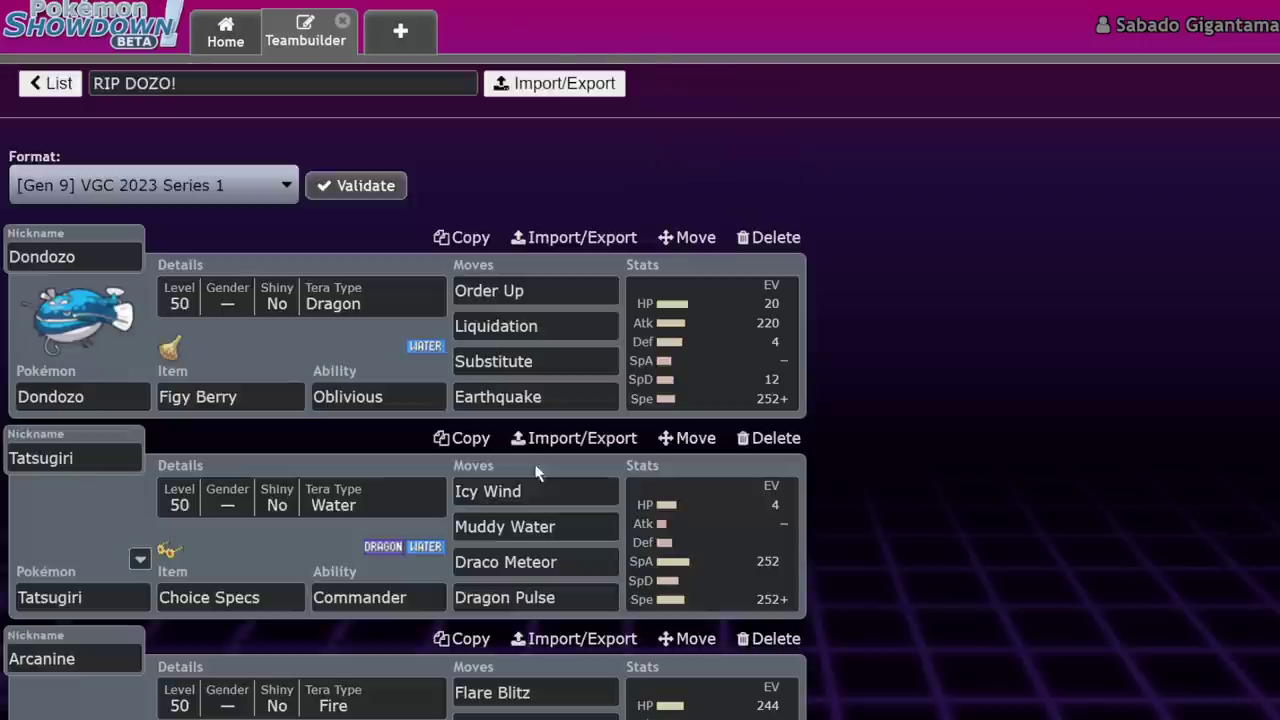
Leave RIP DOZO! and reopen team Untitled 539 at its Murkrow and Skeledirge sets
left_click(55, 84)
left_click(470, 373)
scroll(700, 515, "down", 8)
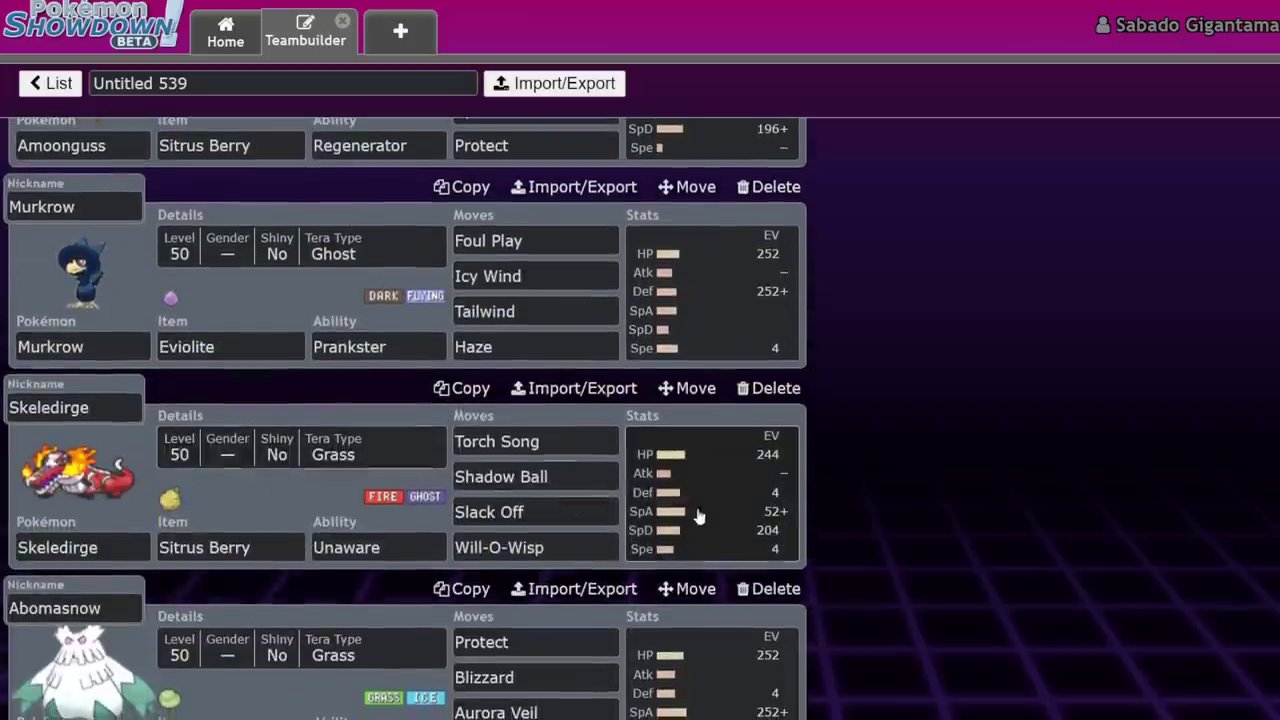
Filter the Pokémon choices for Murkrow's slot by the move Haze and replace Murkrow with Gengar
left_click(128, 352)
type("haze")
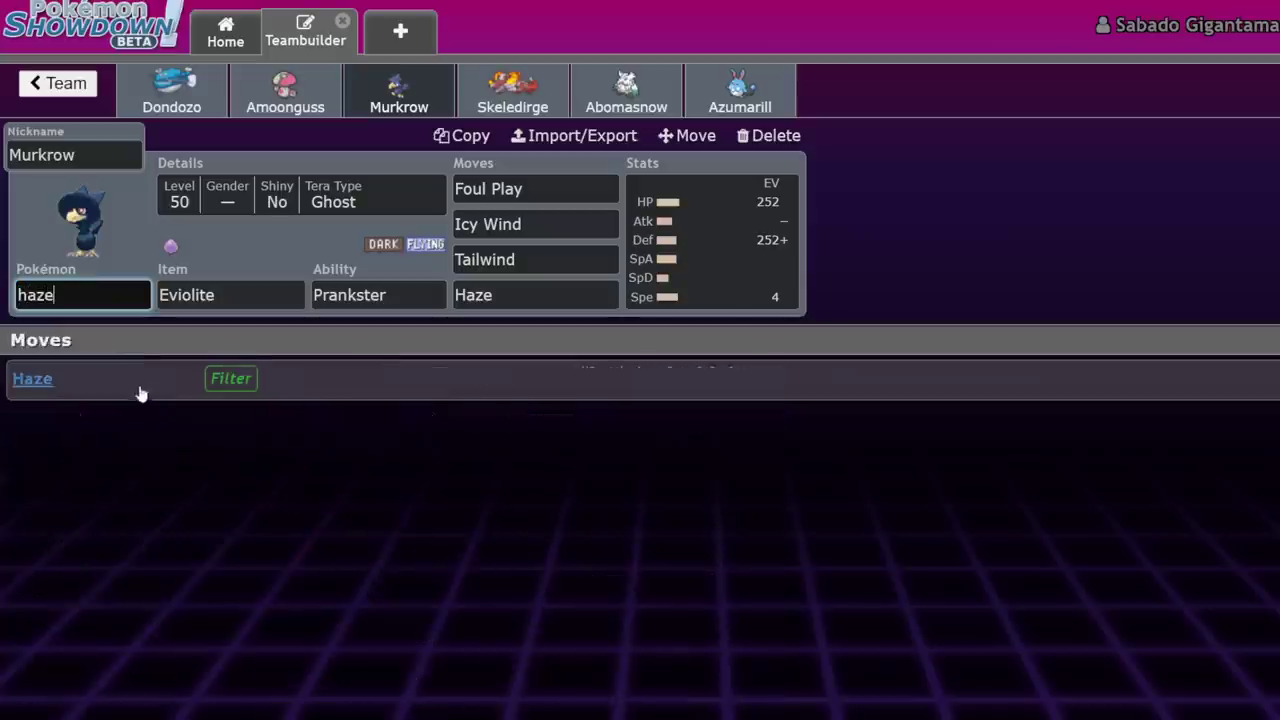
key("Return")
scroll(156, 402, "down", 1)
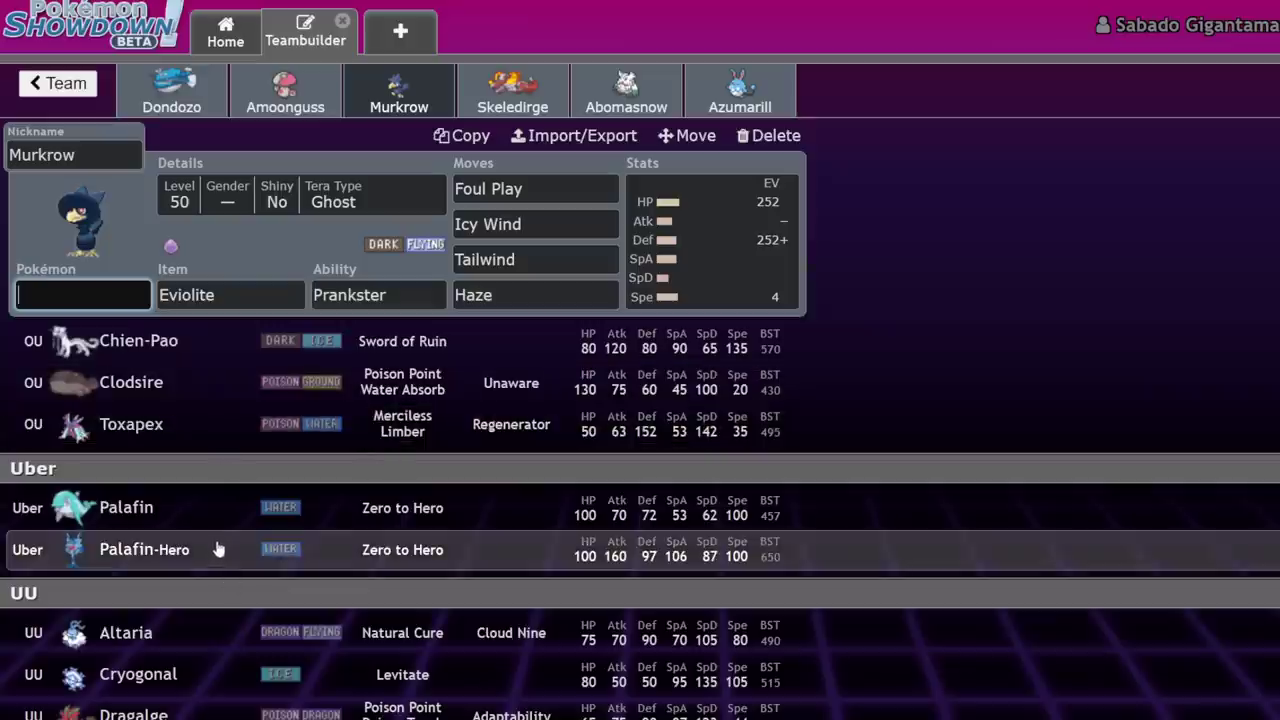
scroll(210, 565, "down", 1)
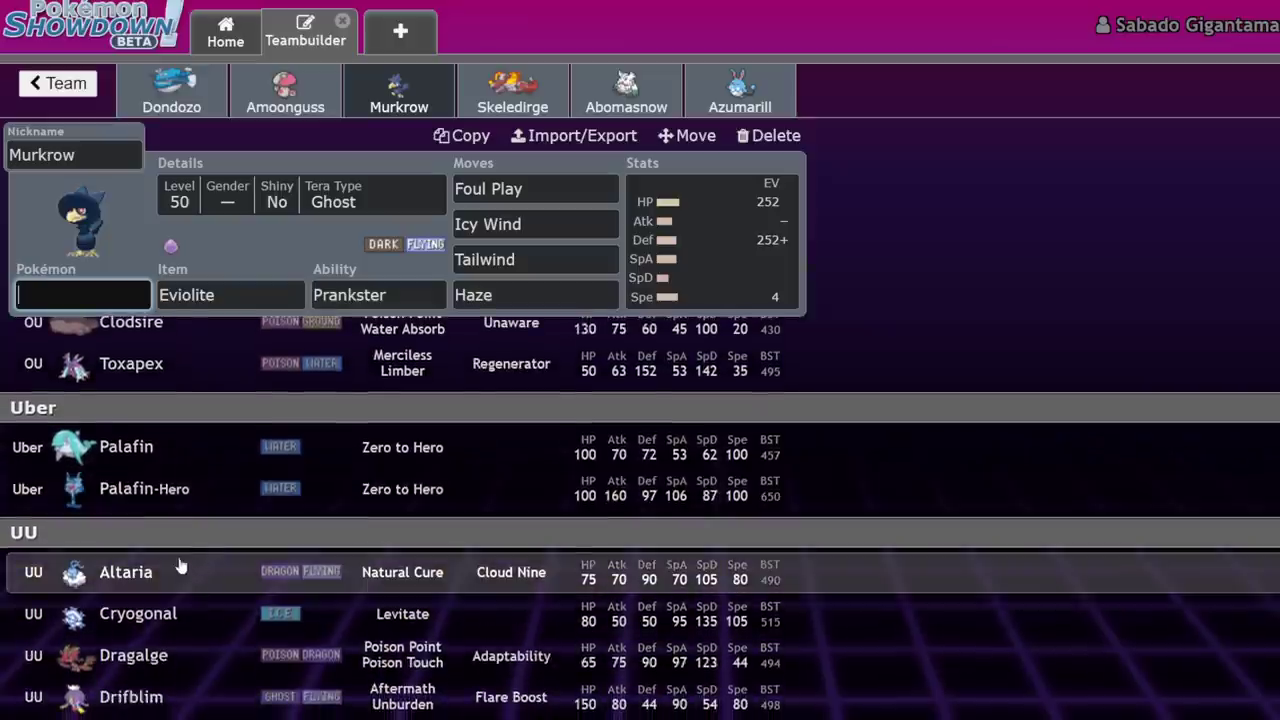
scroll(176, 560, "down", 1)
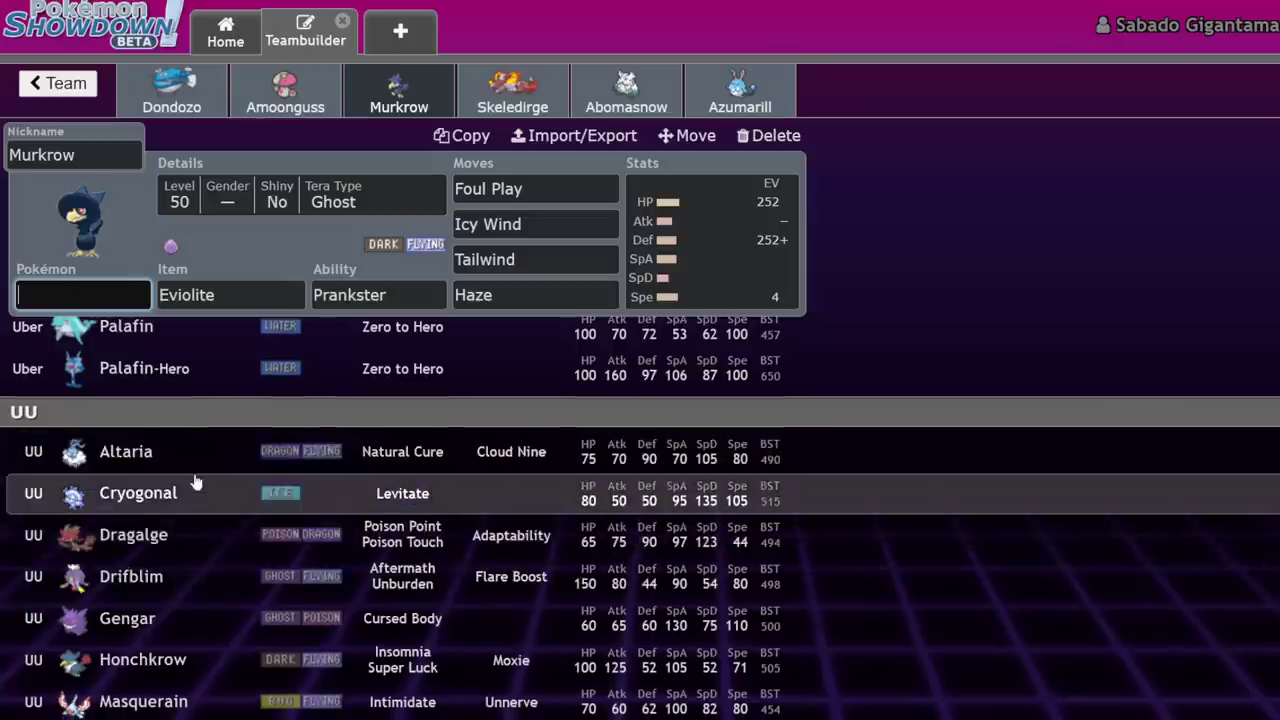
scroll(257, 566, "down", 1)
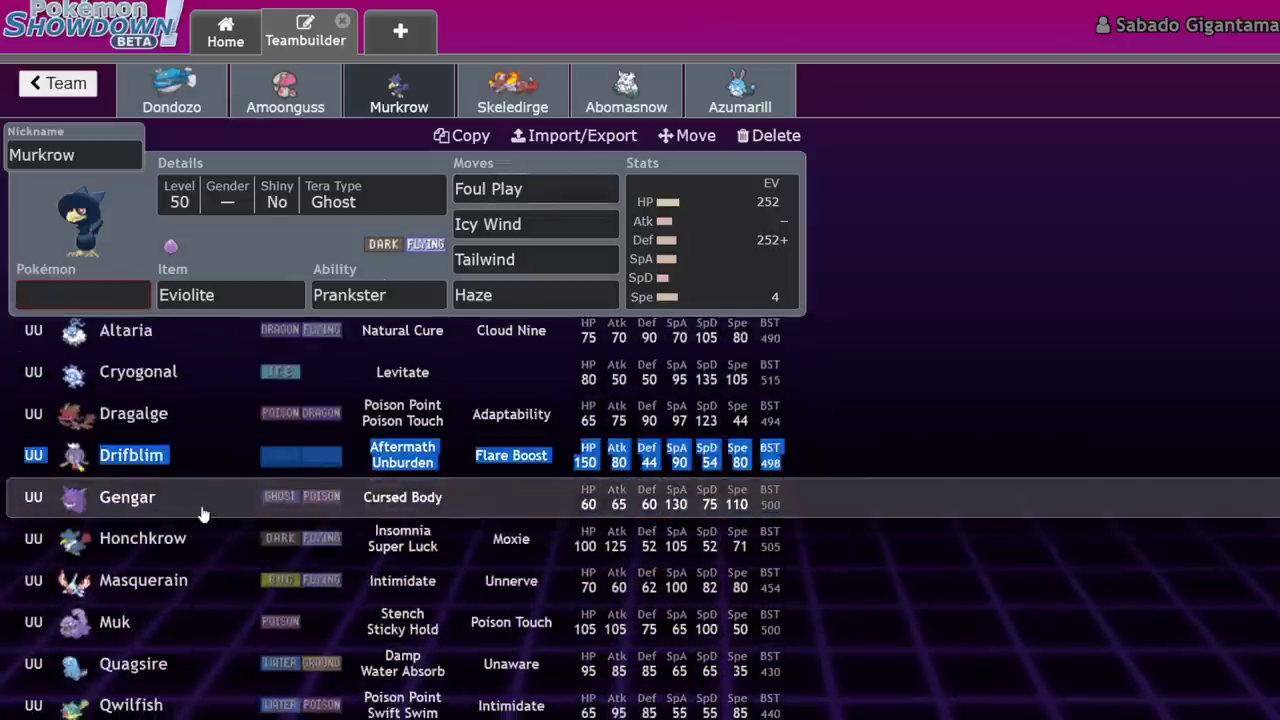
left_click(196, 508)
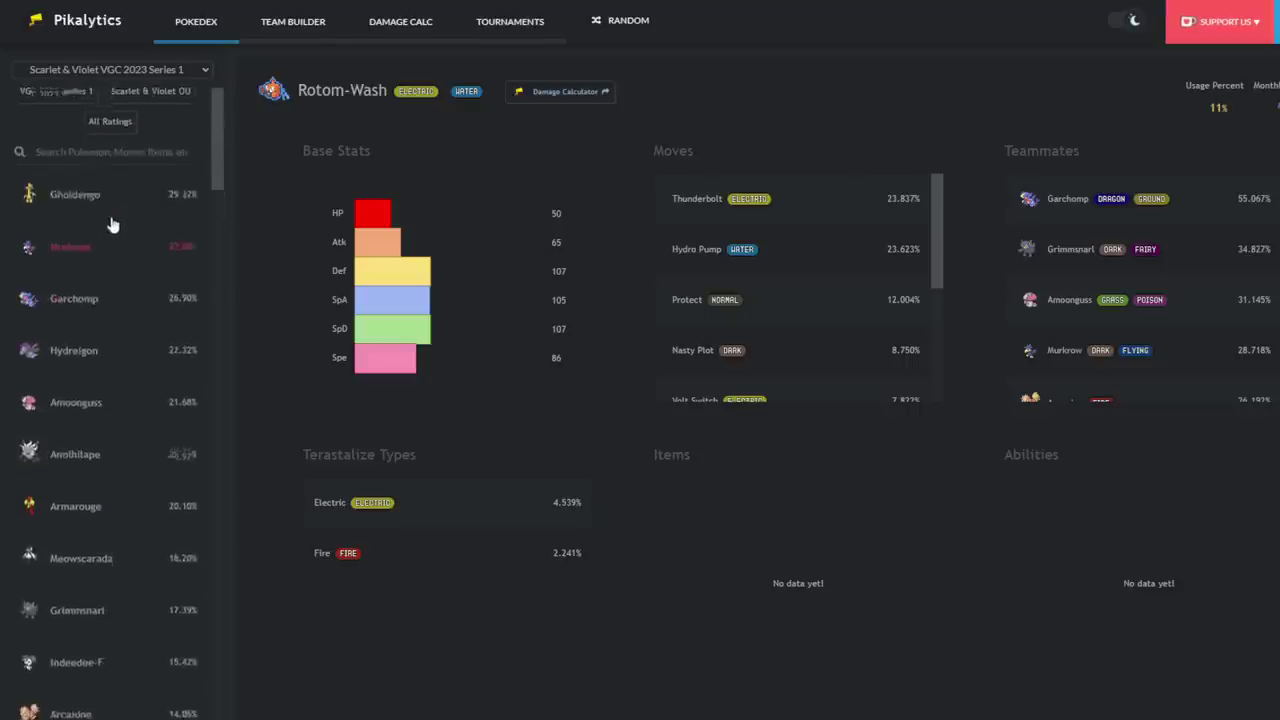
Switch to Pikalytics, search for Gengar and examine the full move list on its usage page
left_click(113, 160)
type("geng")
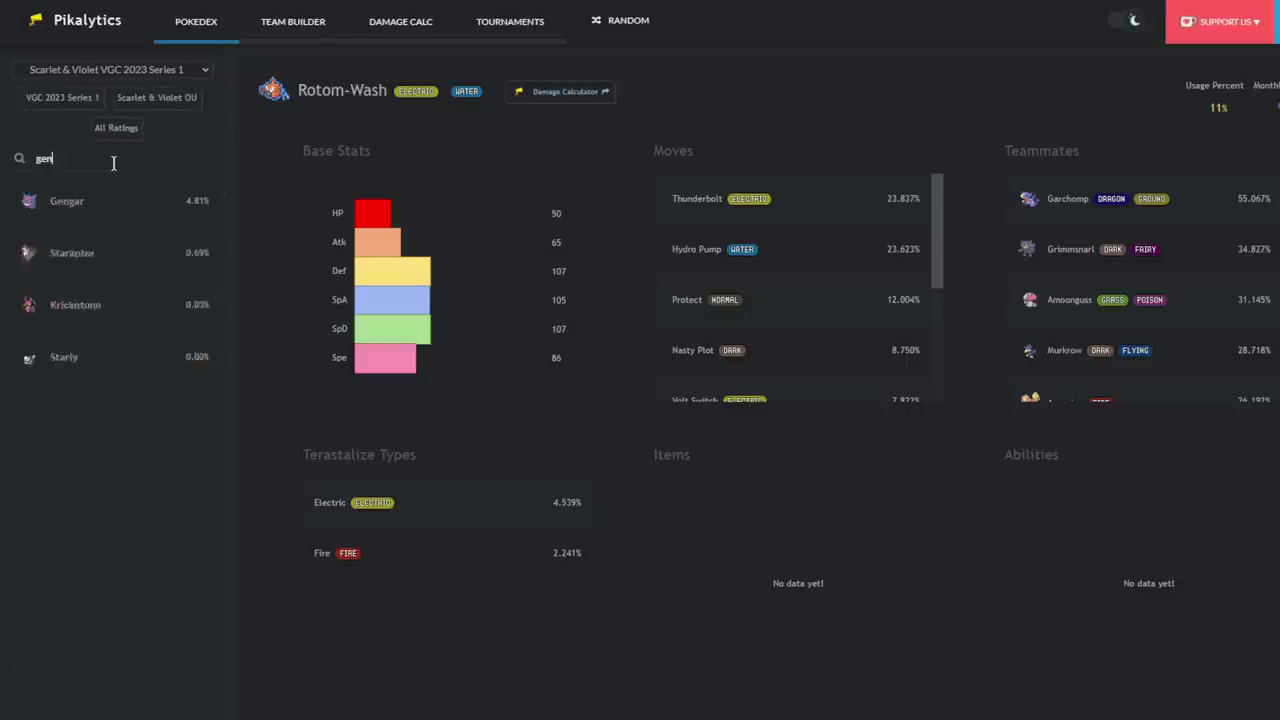
left_click(130, 206)
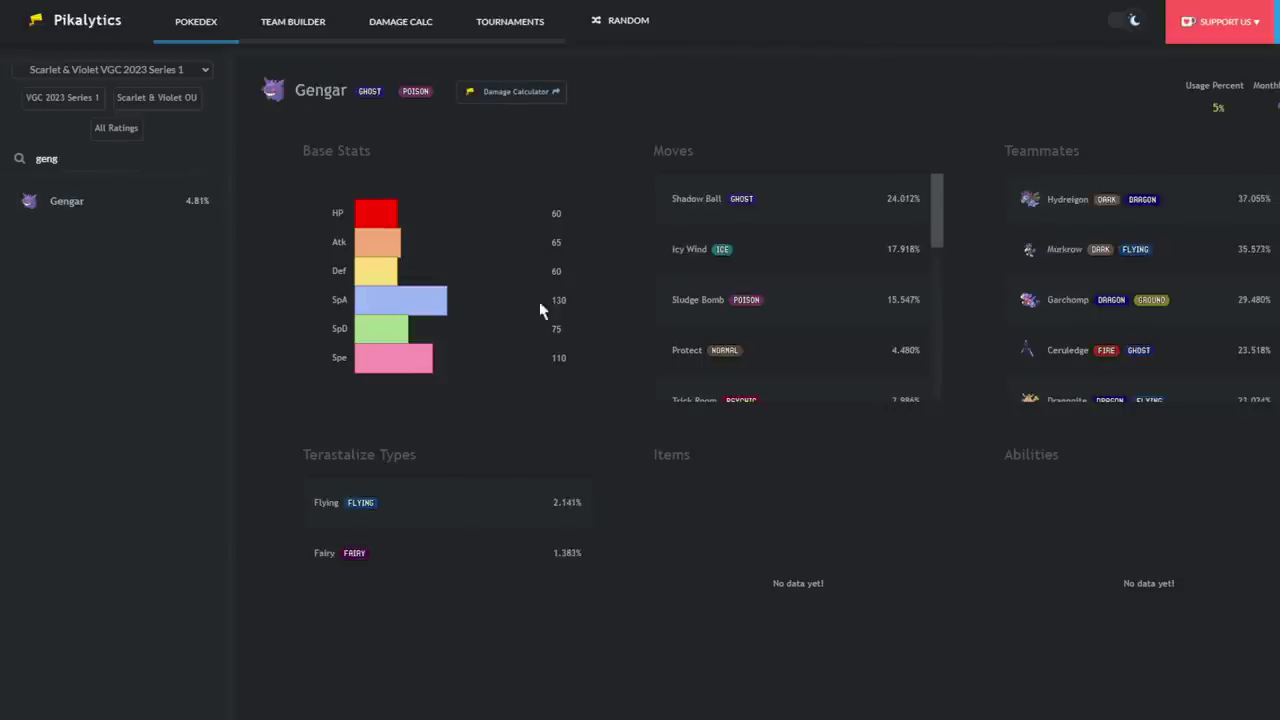
scroll(694, 309, "down", 5)
scroll(734, 298, "down", 3)
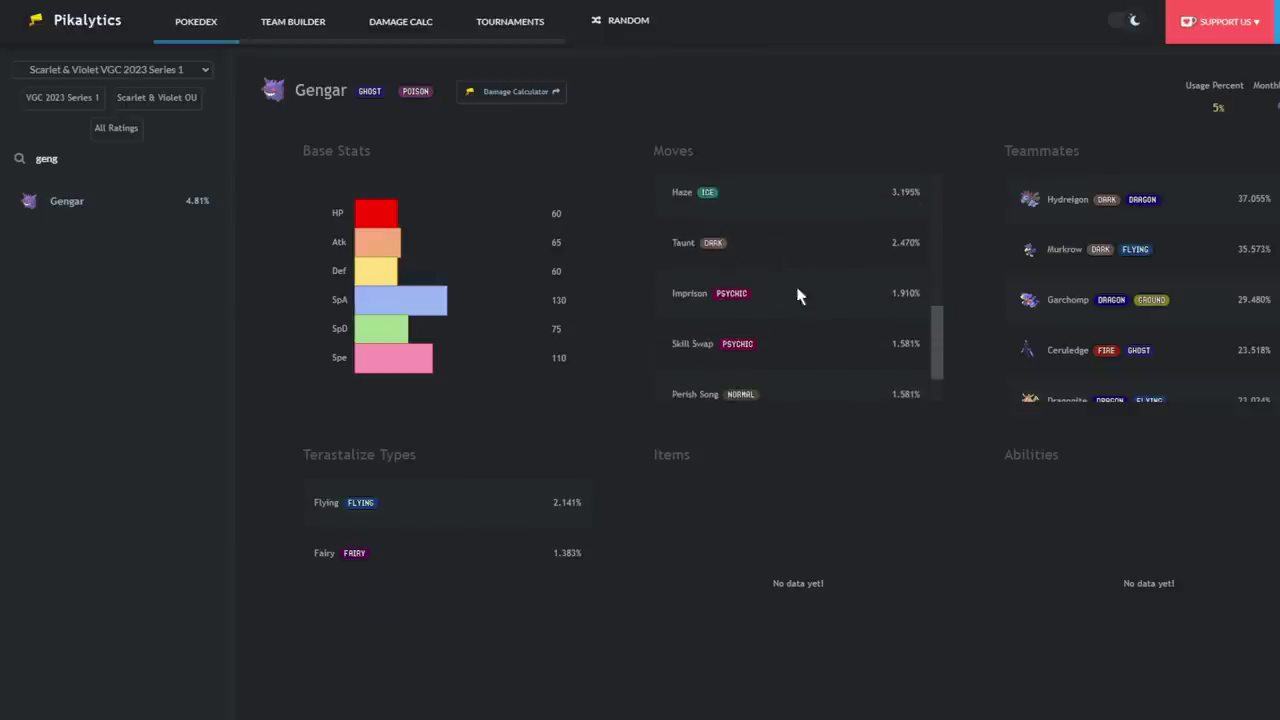
scroll(798, 304, "down", 1)
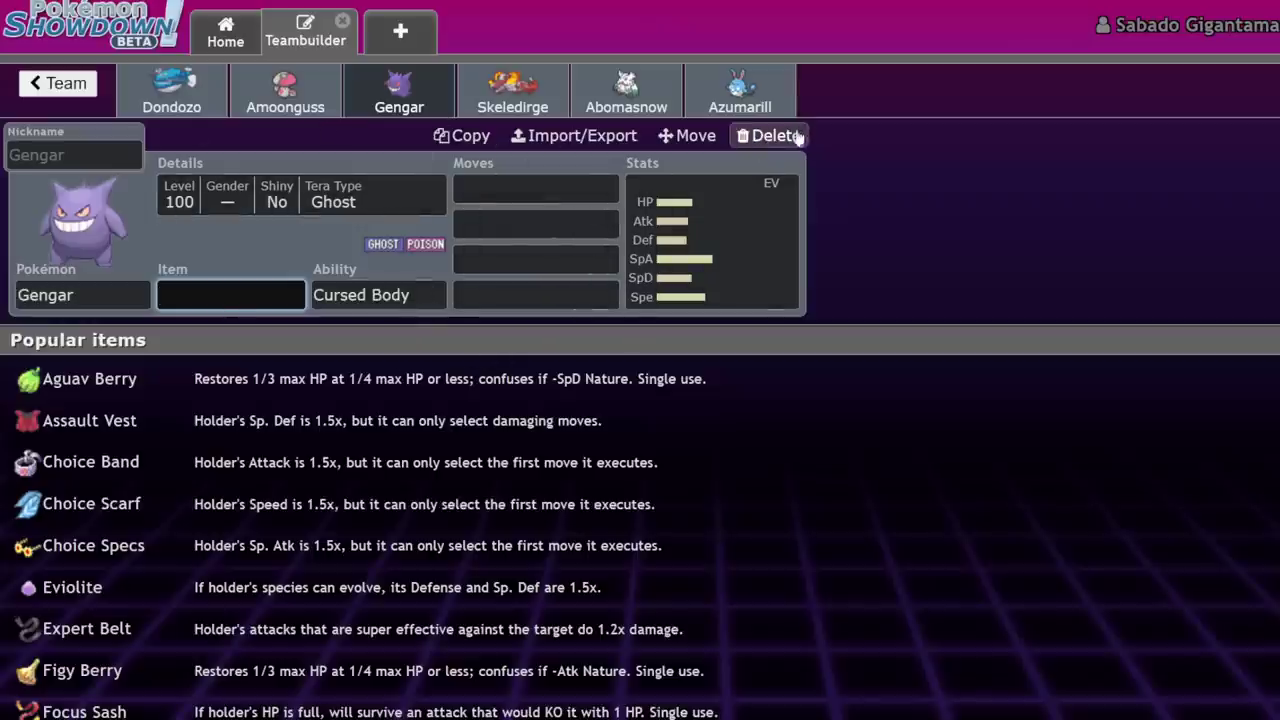
Return to Pokémon Showdown and compare the ability options of Dondozo and Skeledirge
left_click(462, 93)
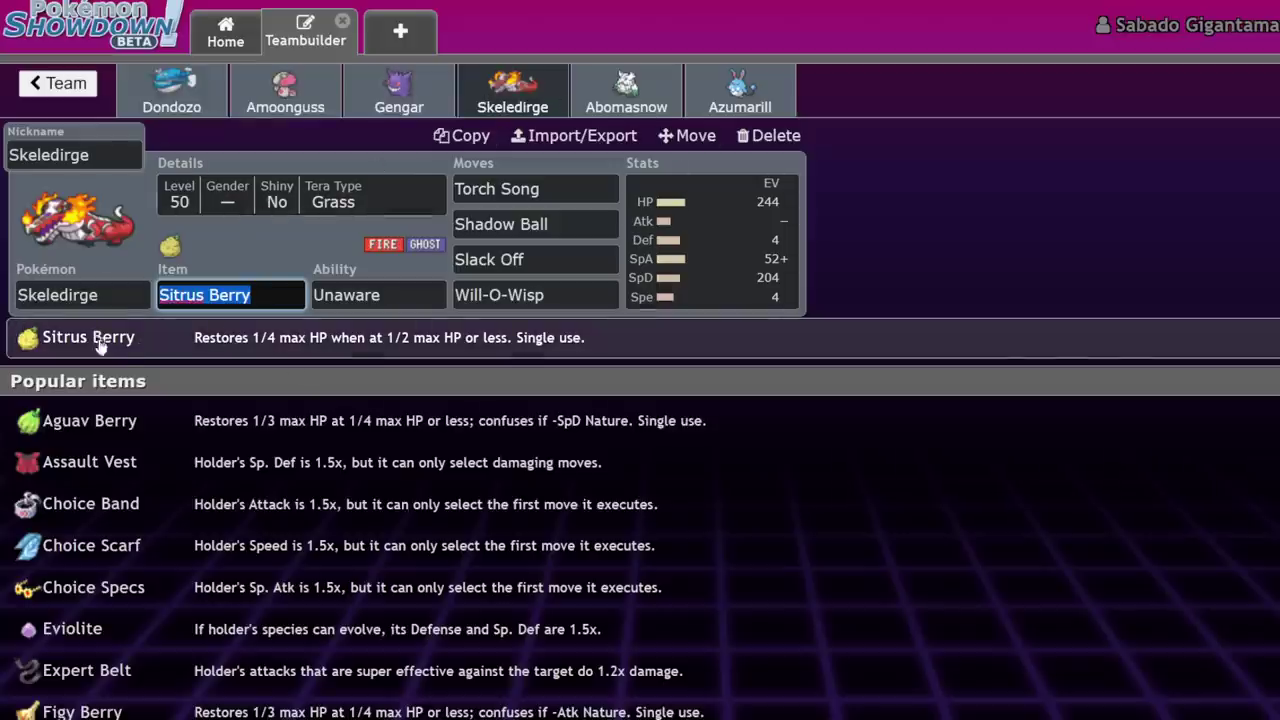
left_click(168, 112)
left_click(364, 295)
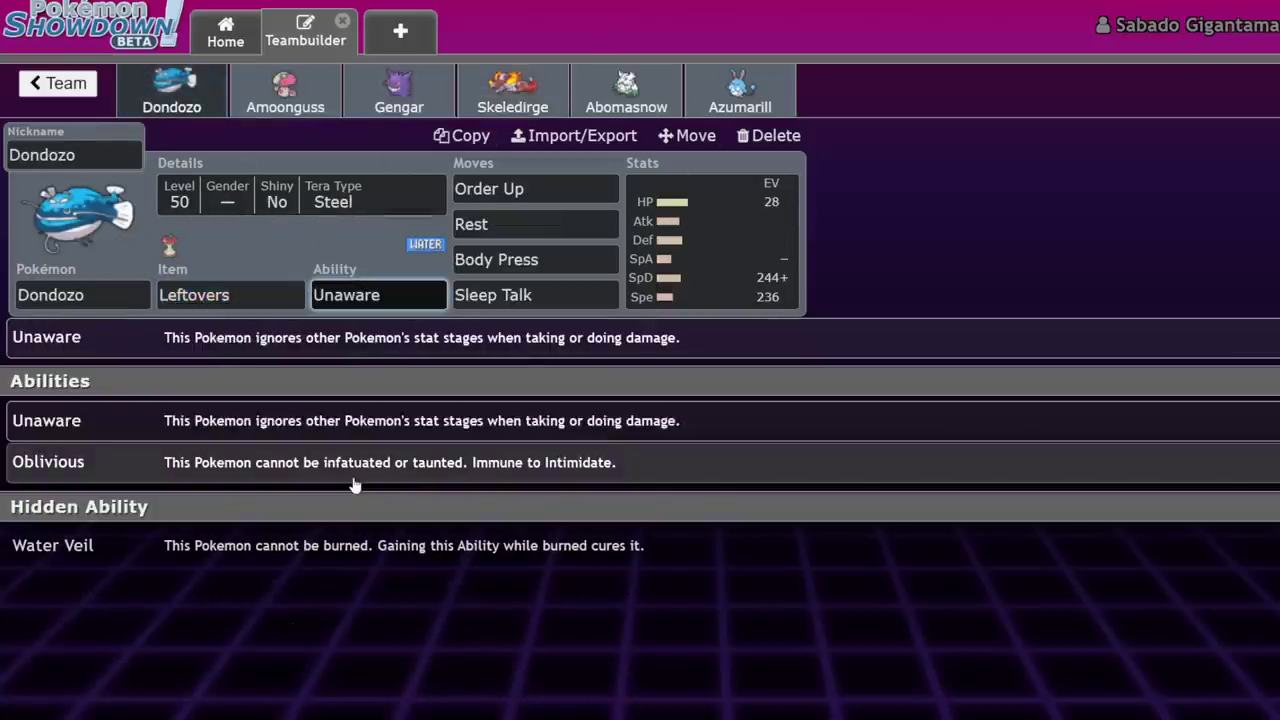
left_click(483, 105)
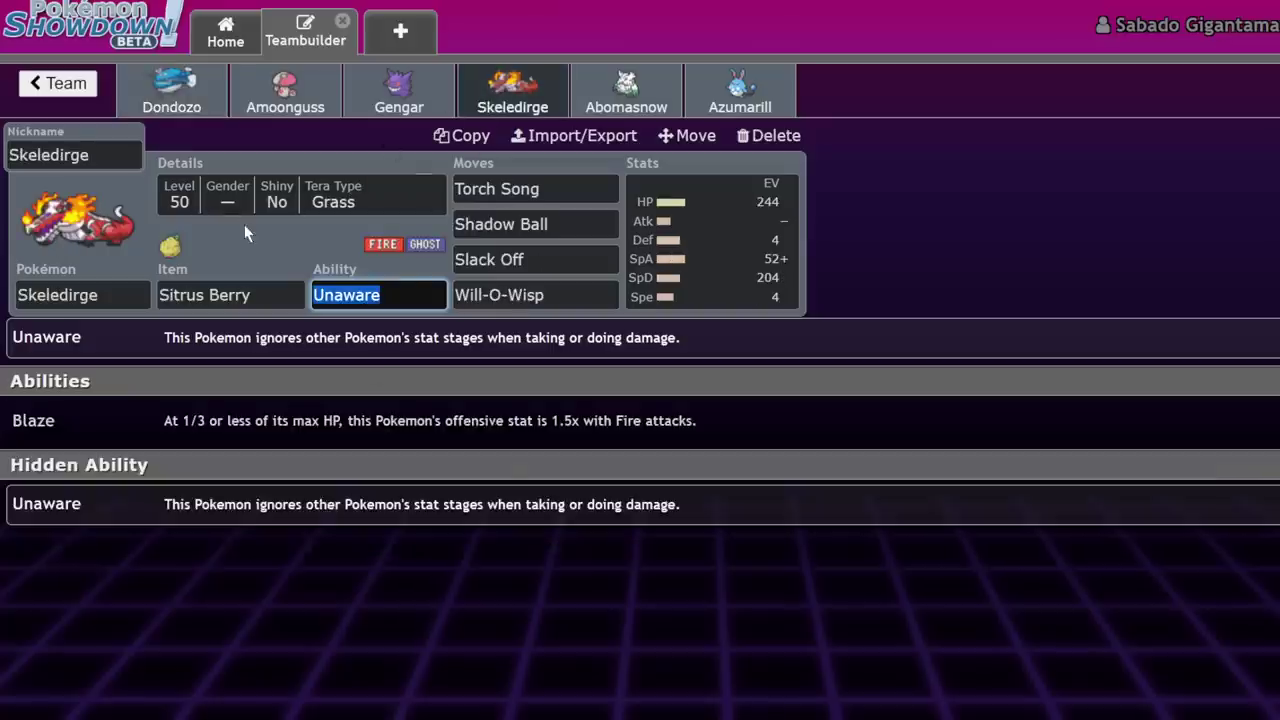
Compare the EV spreads, natures and final stats of Skeledirge and Dondozo, alternating between the two sets
left_click(766, 268)
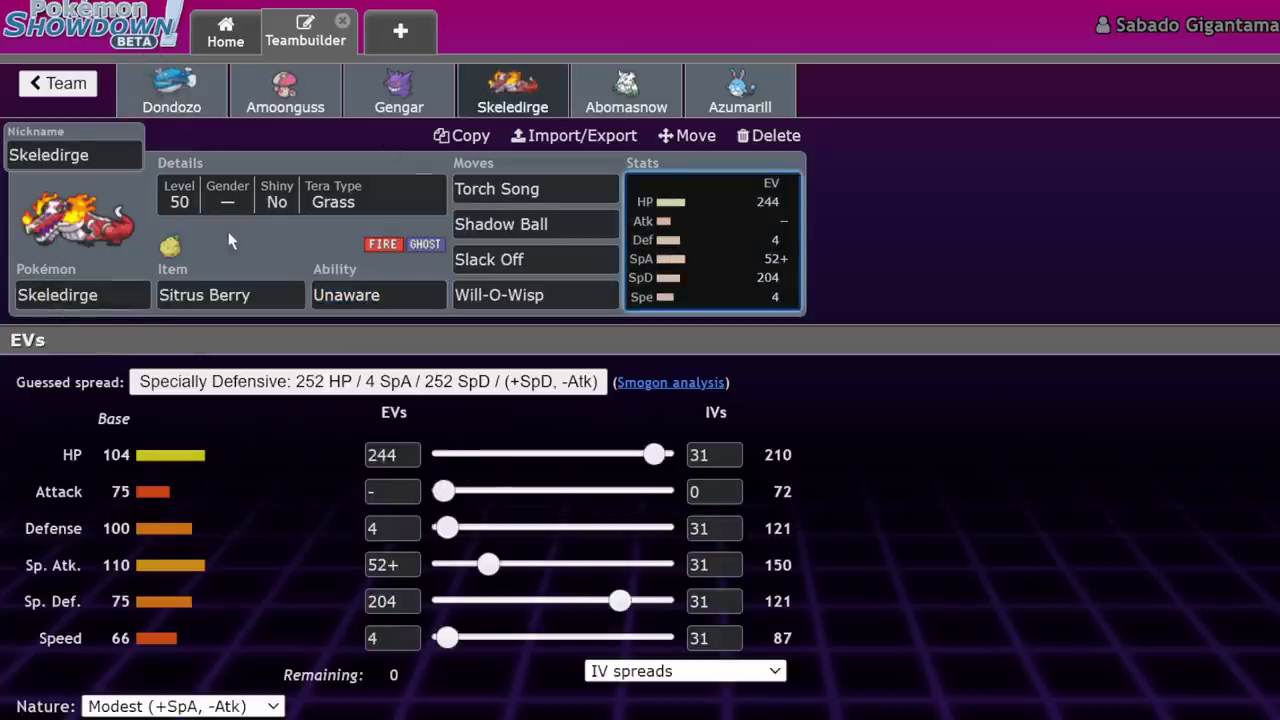
left_click(224, 93)
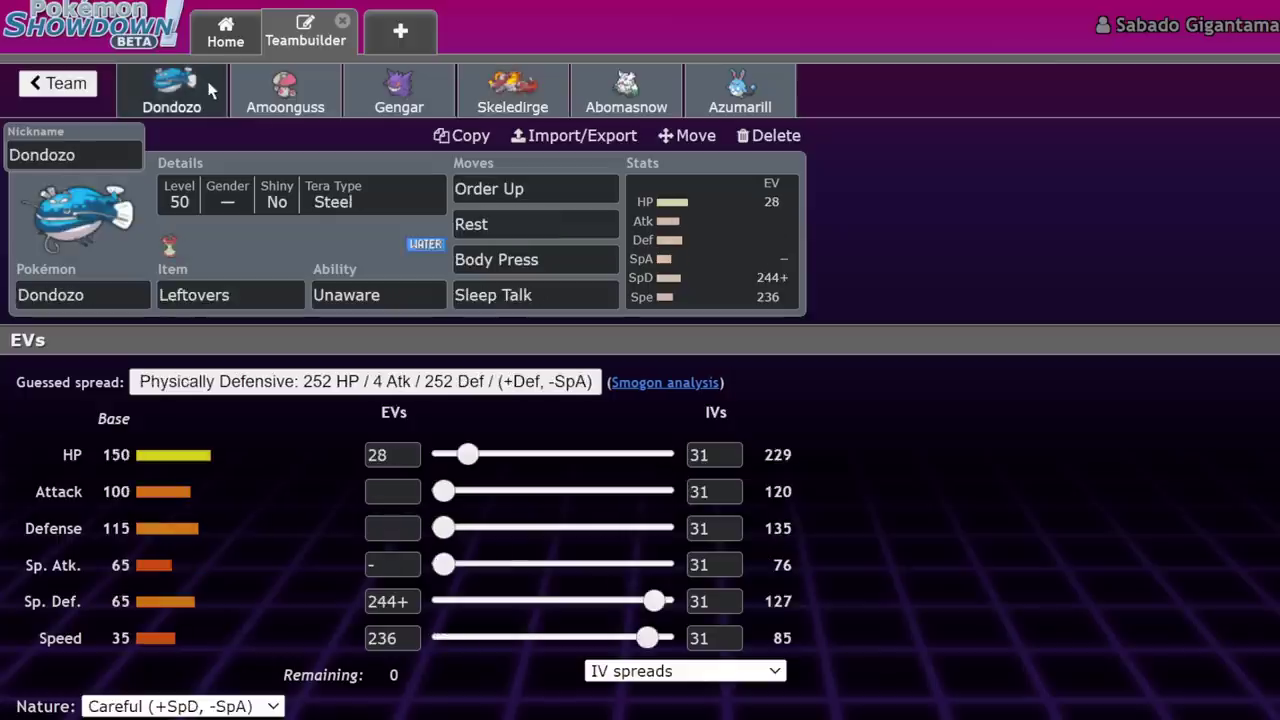
left_click(522, 90)
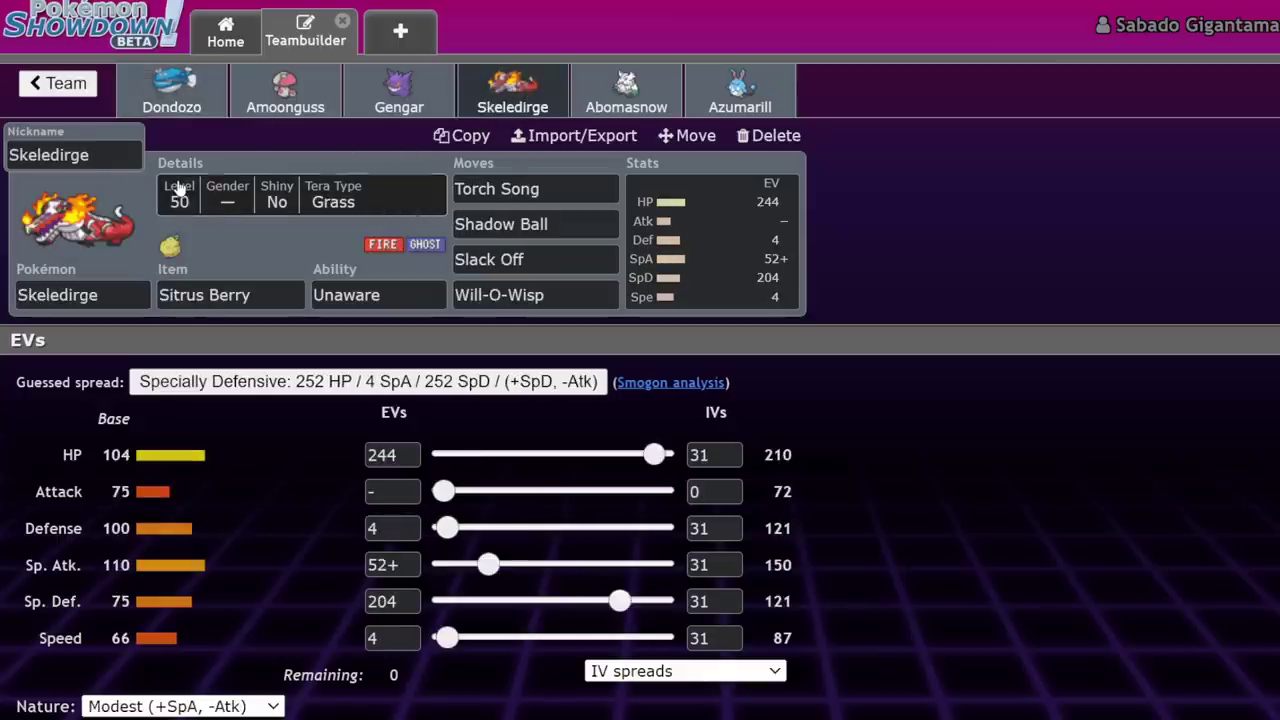
left_click(190, 85)
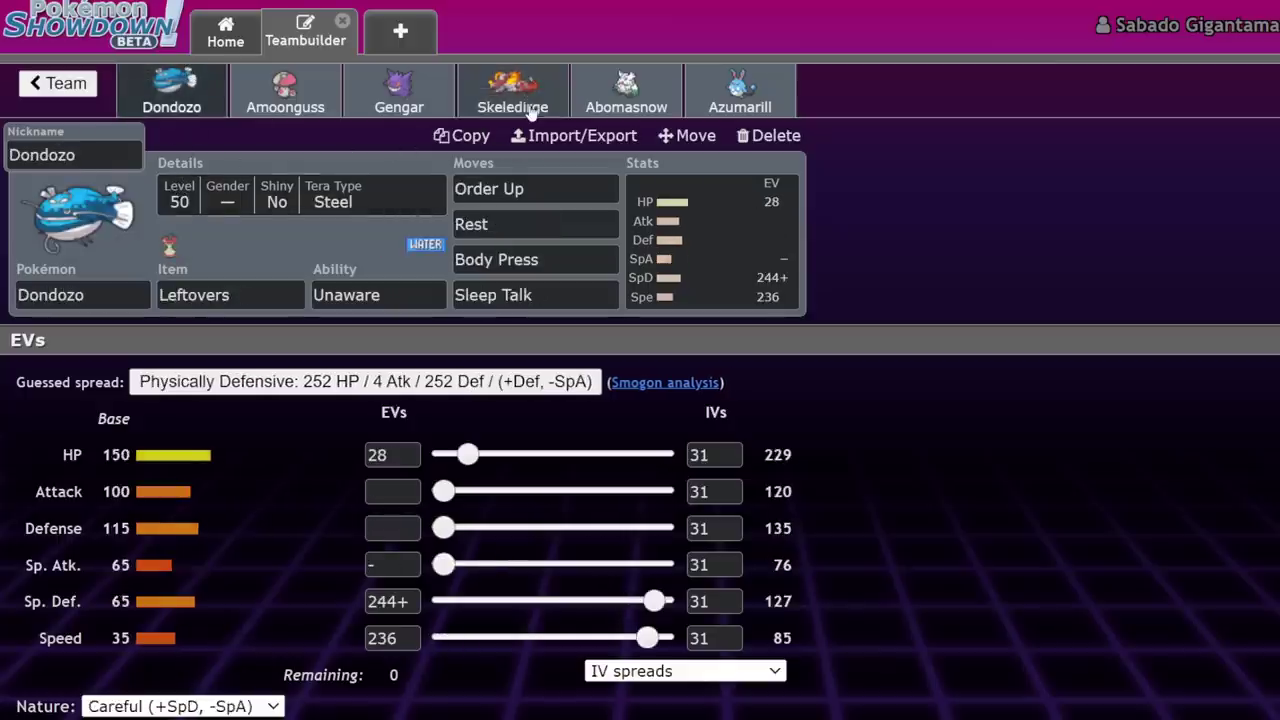
left_click(512, 90)
left_click(180, 113)
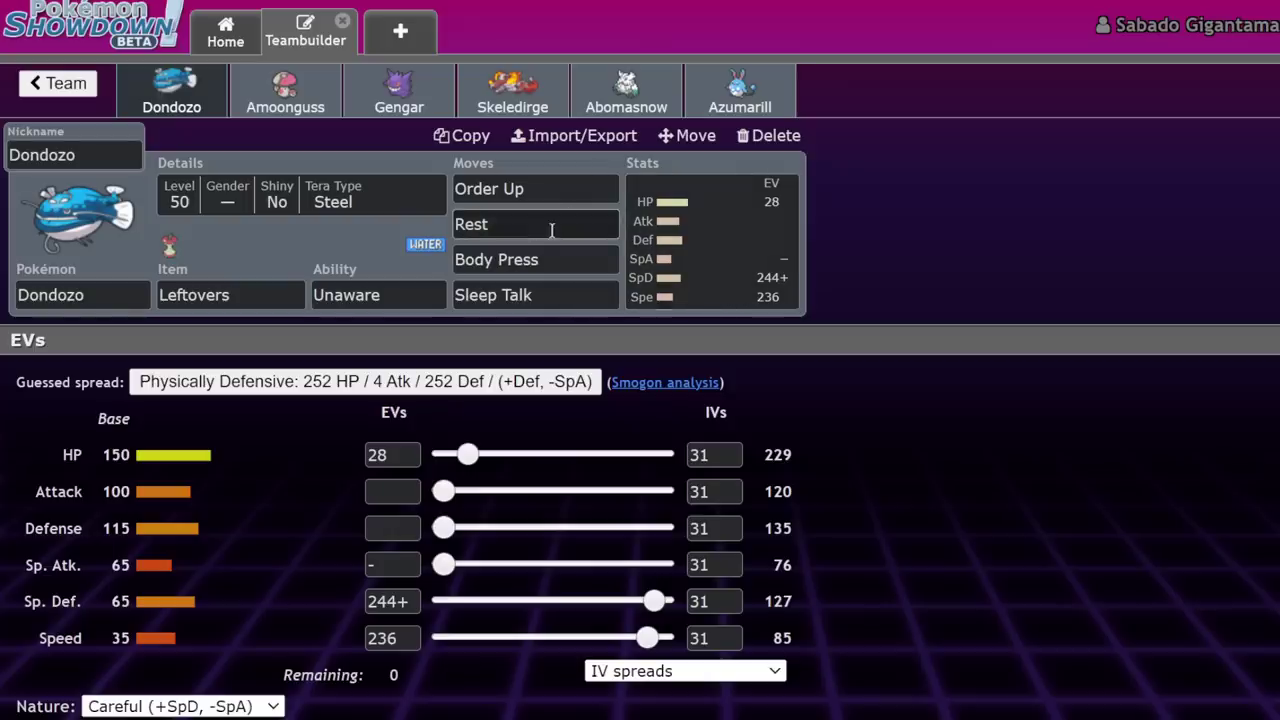
left_click(488, 98)
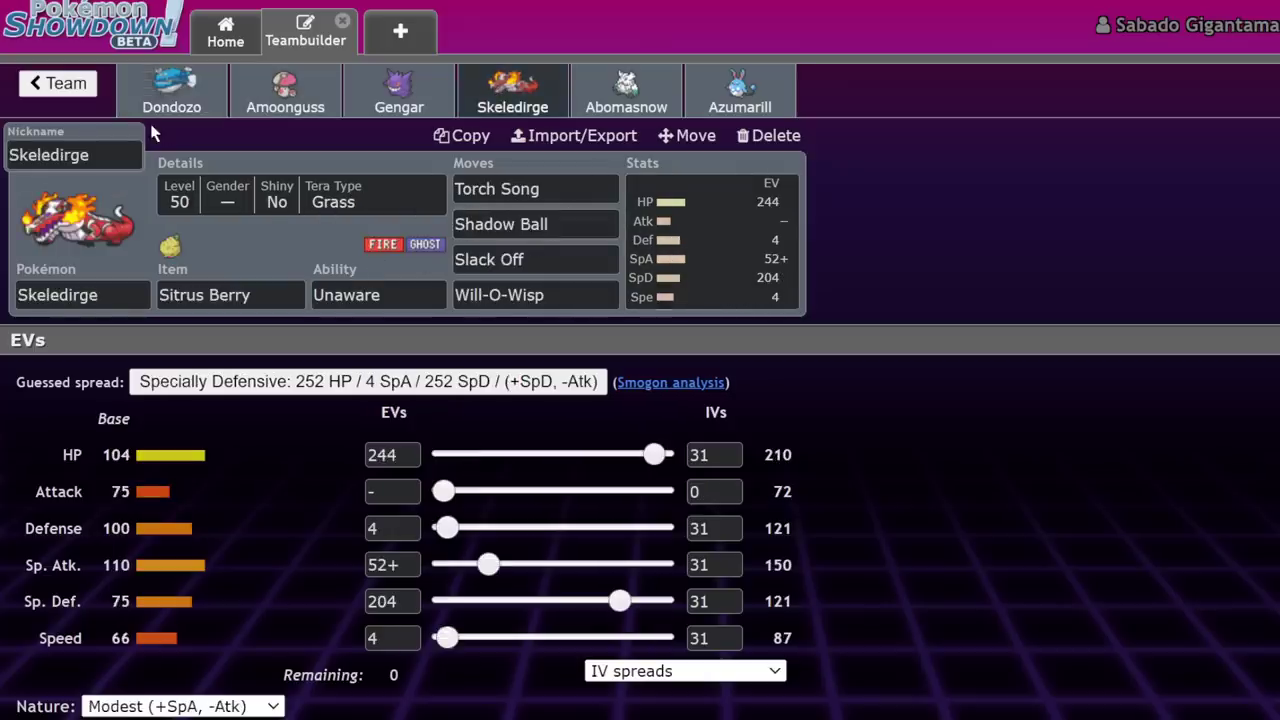
left_click(216, 84)
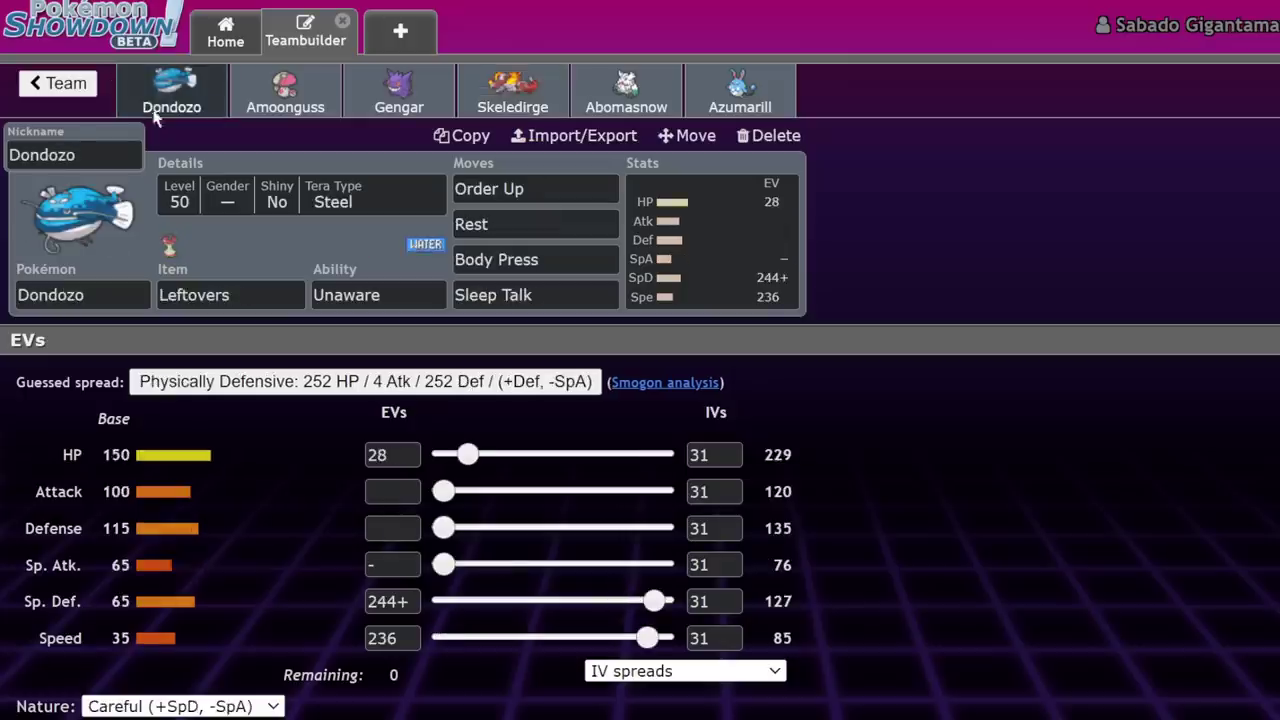
left_click(530, 84)
left_click(200, 88)
left_click(479, 102)
left_click(178, 95)
left_click(533, 94)
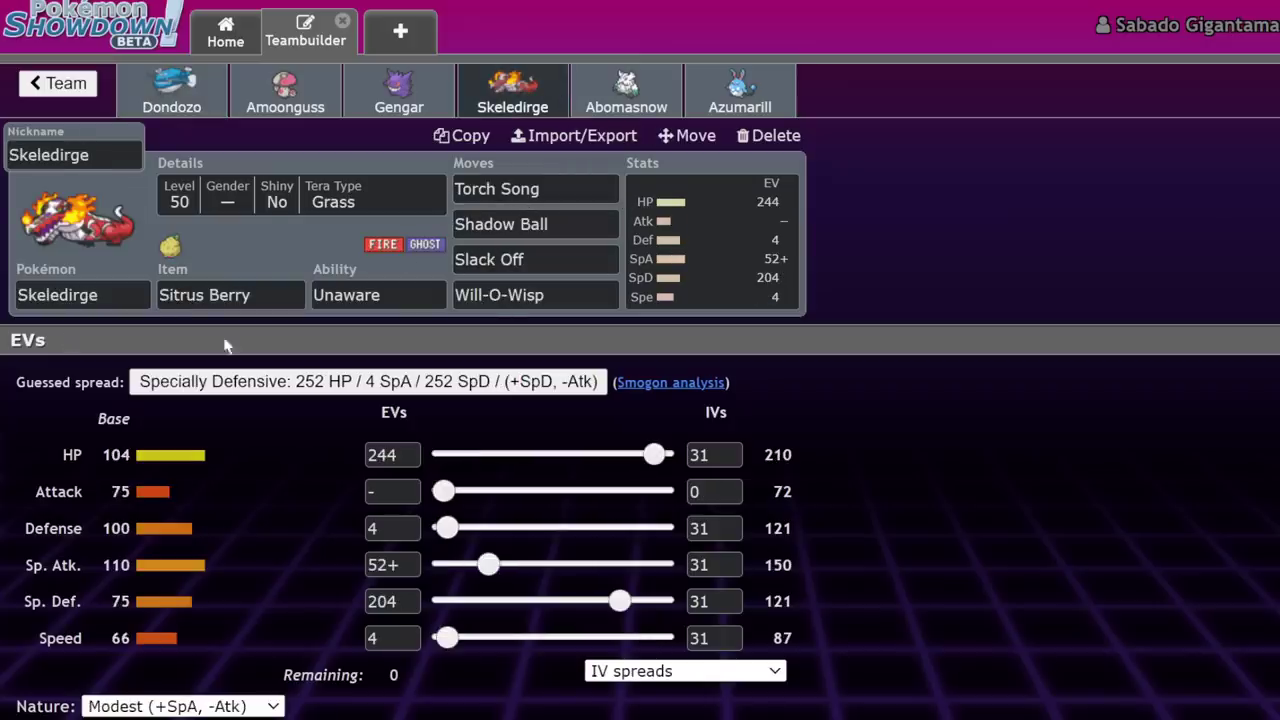
Compare the second moves of the two Unaware Pokémon, Skeledirge's Shadow Ball and Dondozo's Rest
left_click(175, 95)
left_click(480, 100)
left_click(540, 226)
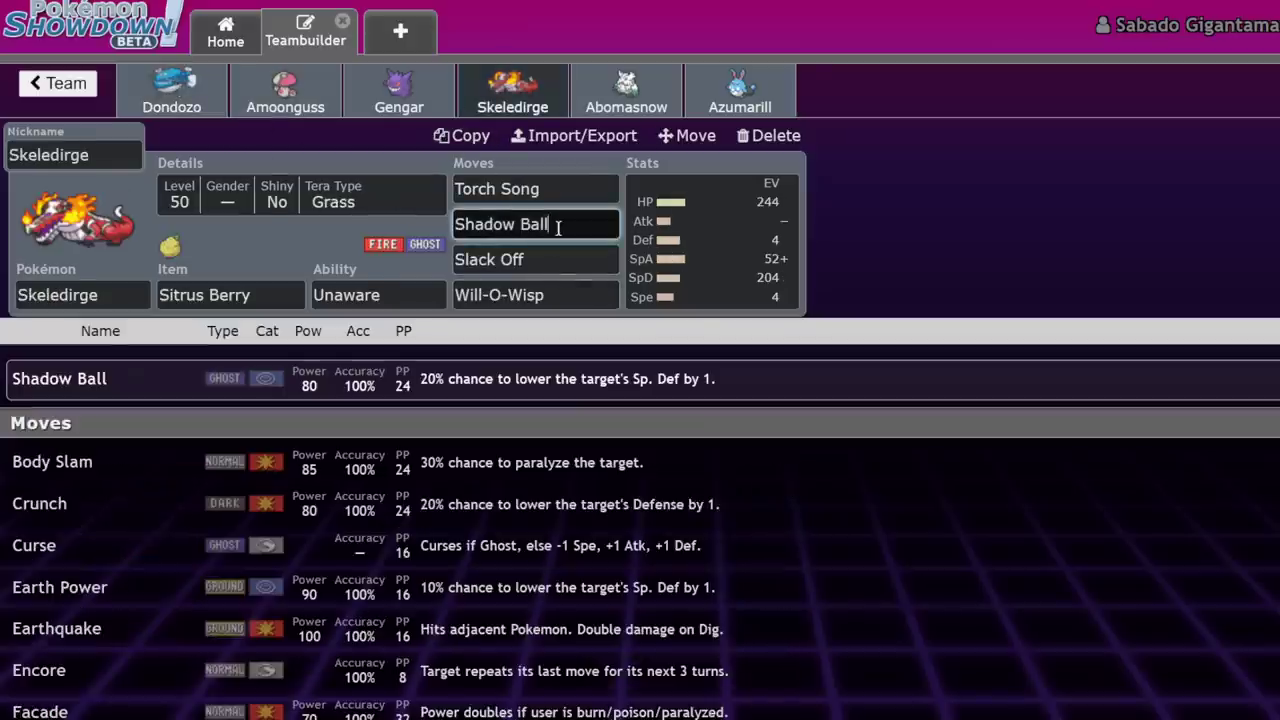
left_click(210, 108)
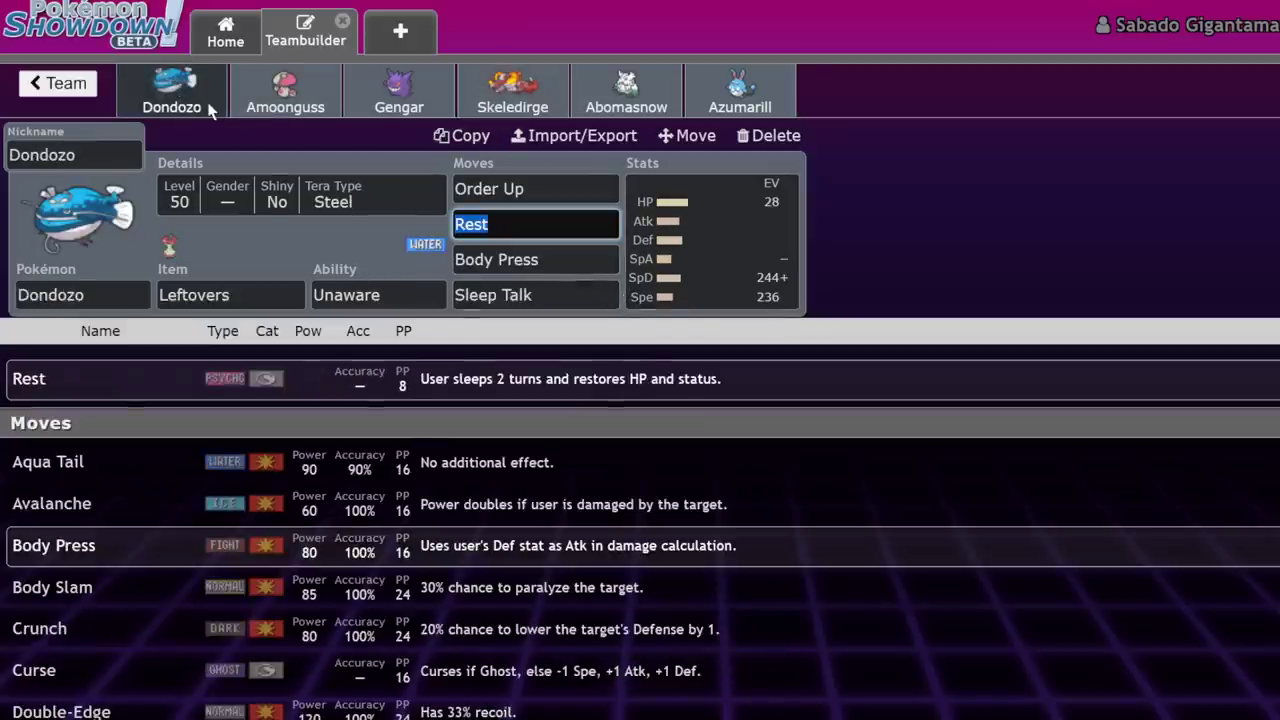
Review the Unaware ability description on Dondozo's set and again on Skeledirge's set
left_click(414, 292)
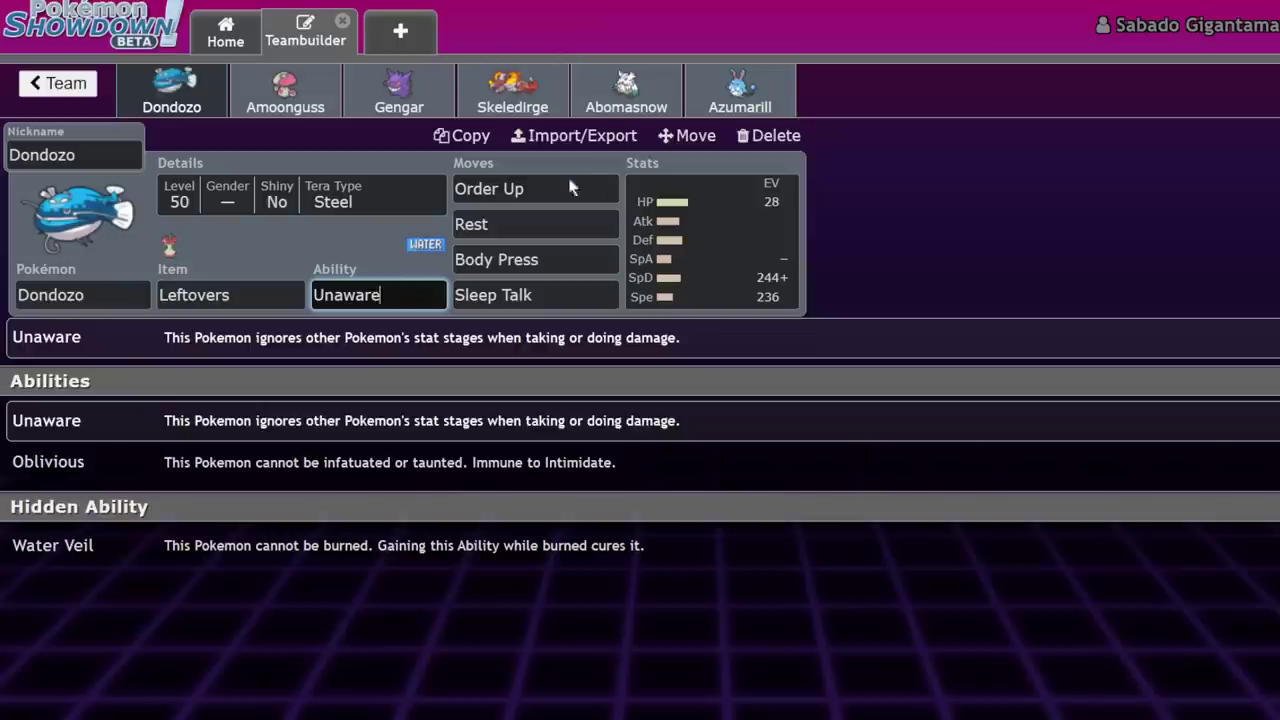
left_click(512, 92)
left_click(200, 100)
left_click(509, 112)
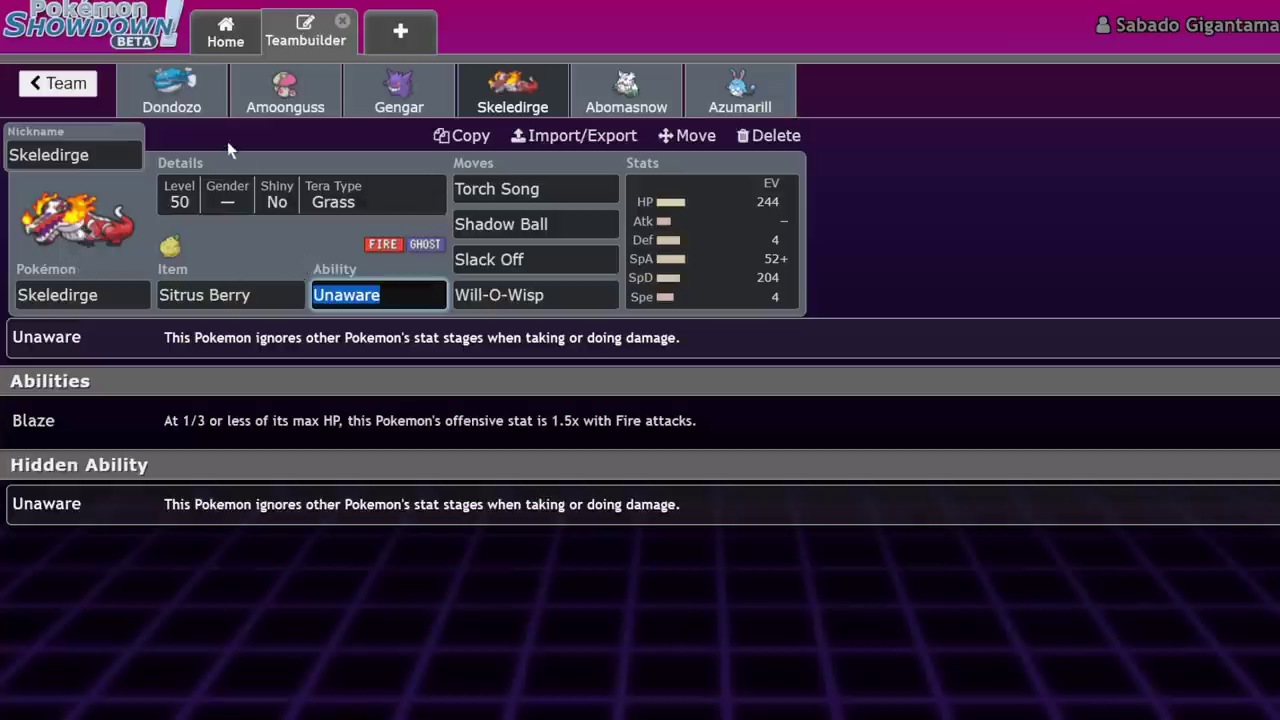
Compare Skeledirge's Will-O-Wisp with Dondozo's Sleep Talk, clearing the Gengar search in Pikalytics in between
left_click(580, 295)
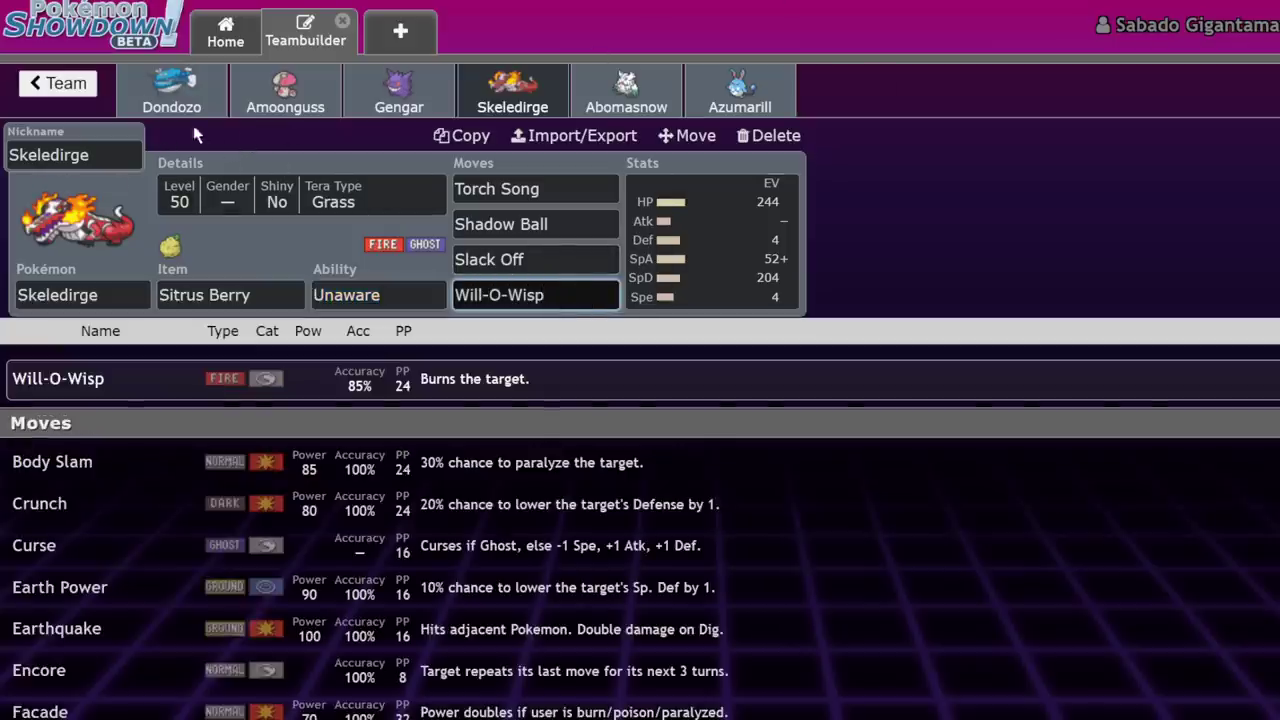
left_click(181, 112)
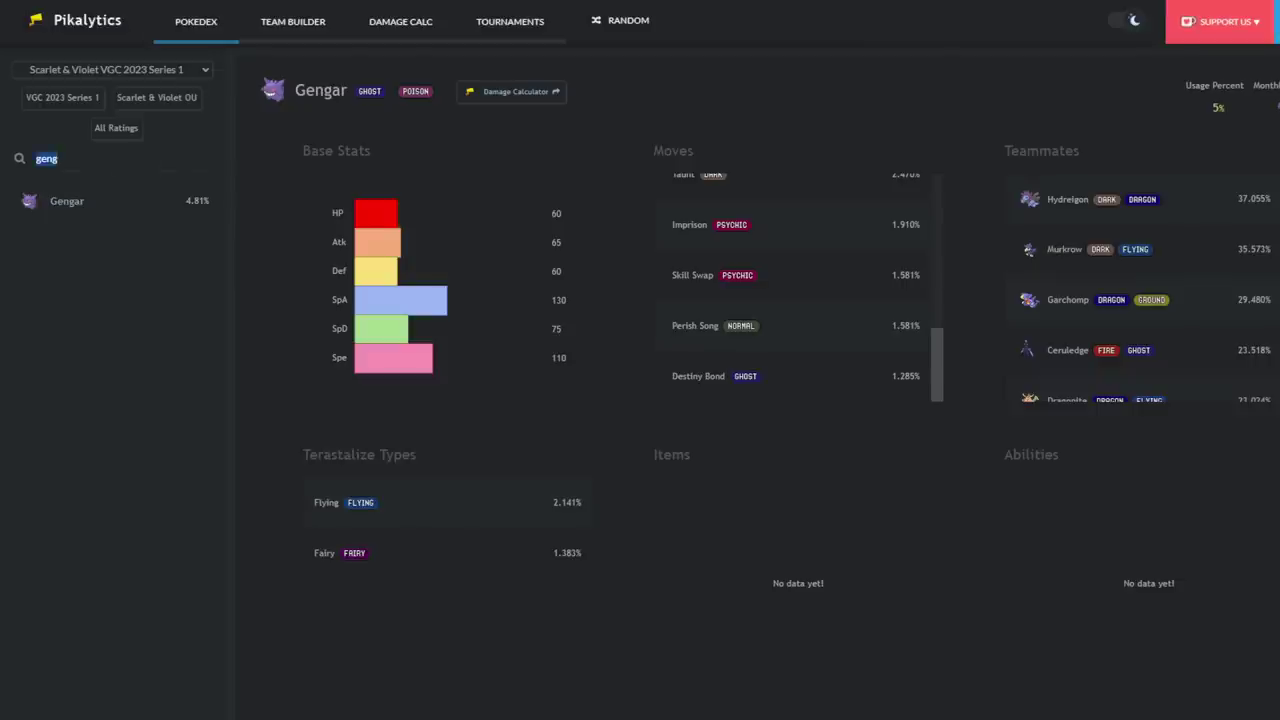
key("BackSpace")
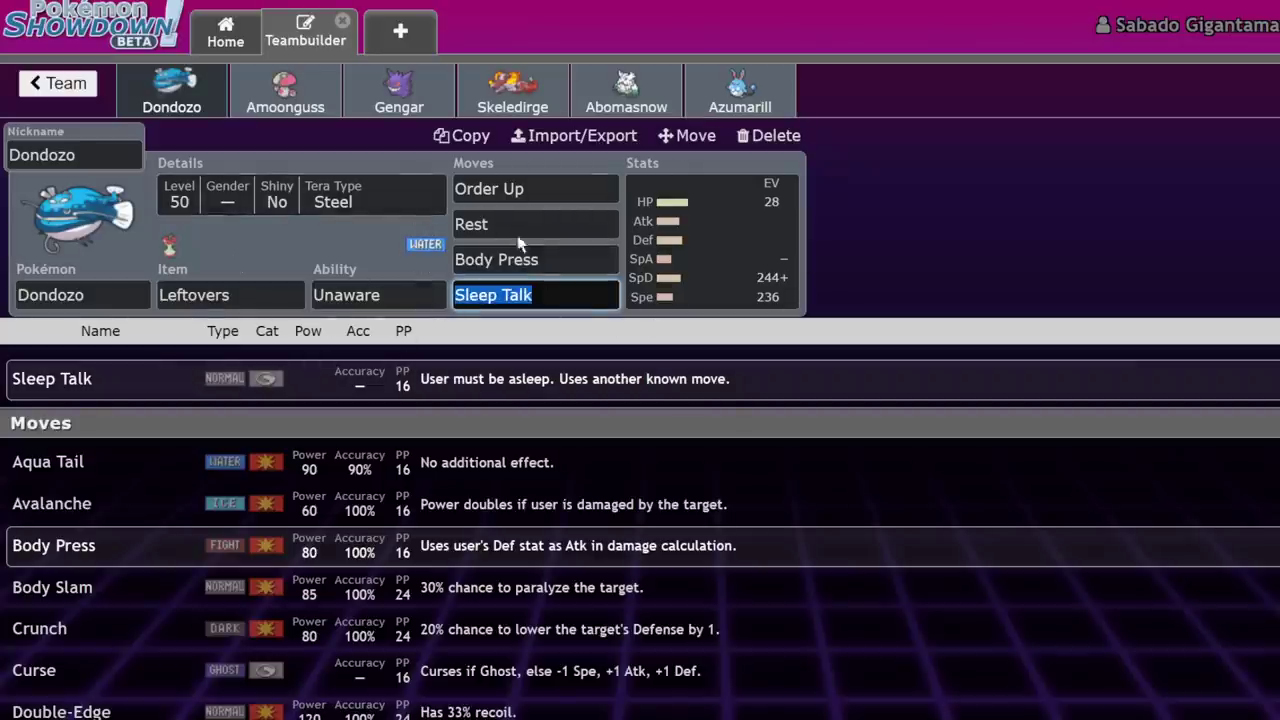
left_click(512, 88)
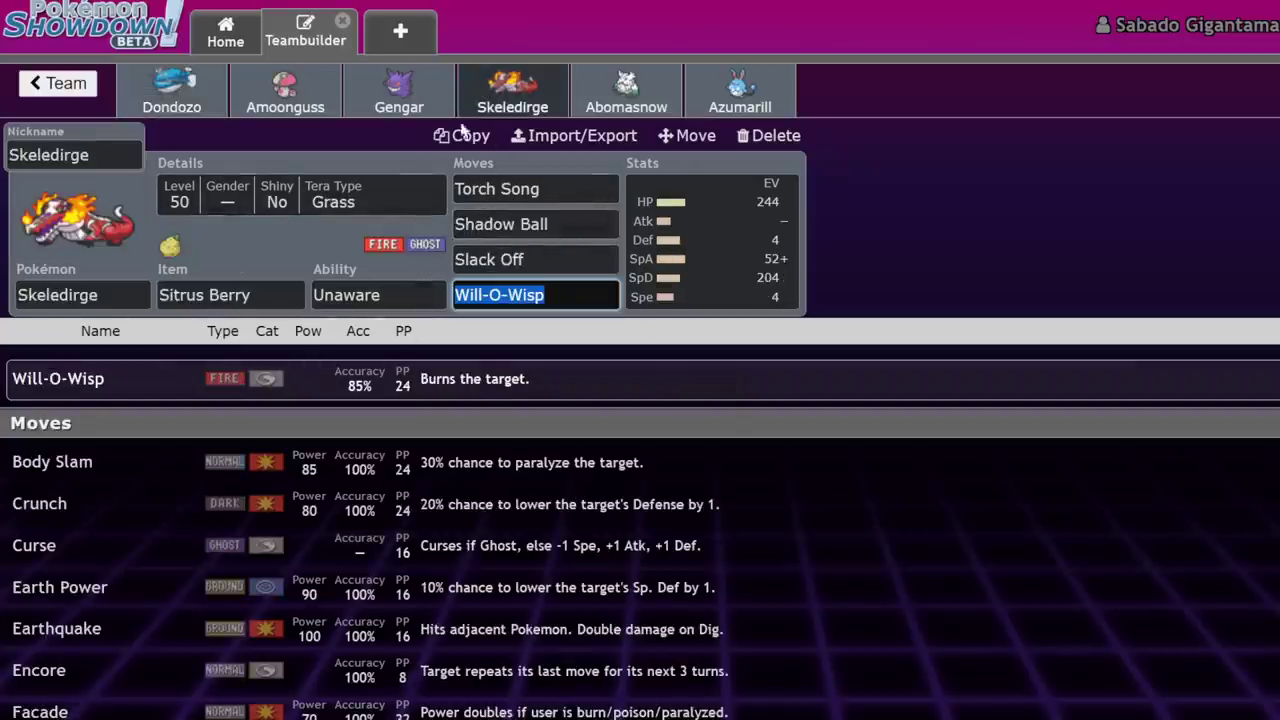
left_click(171, 88)
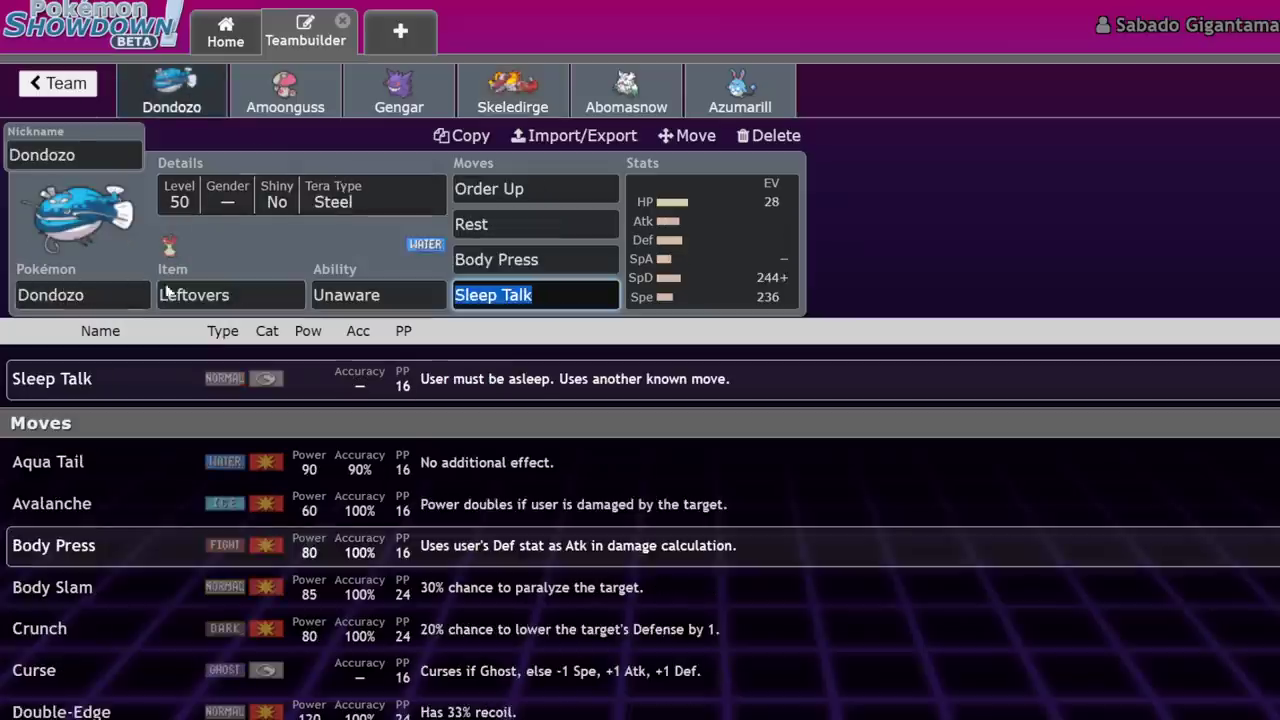
left_click(476, 90)
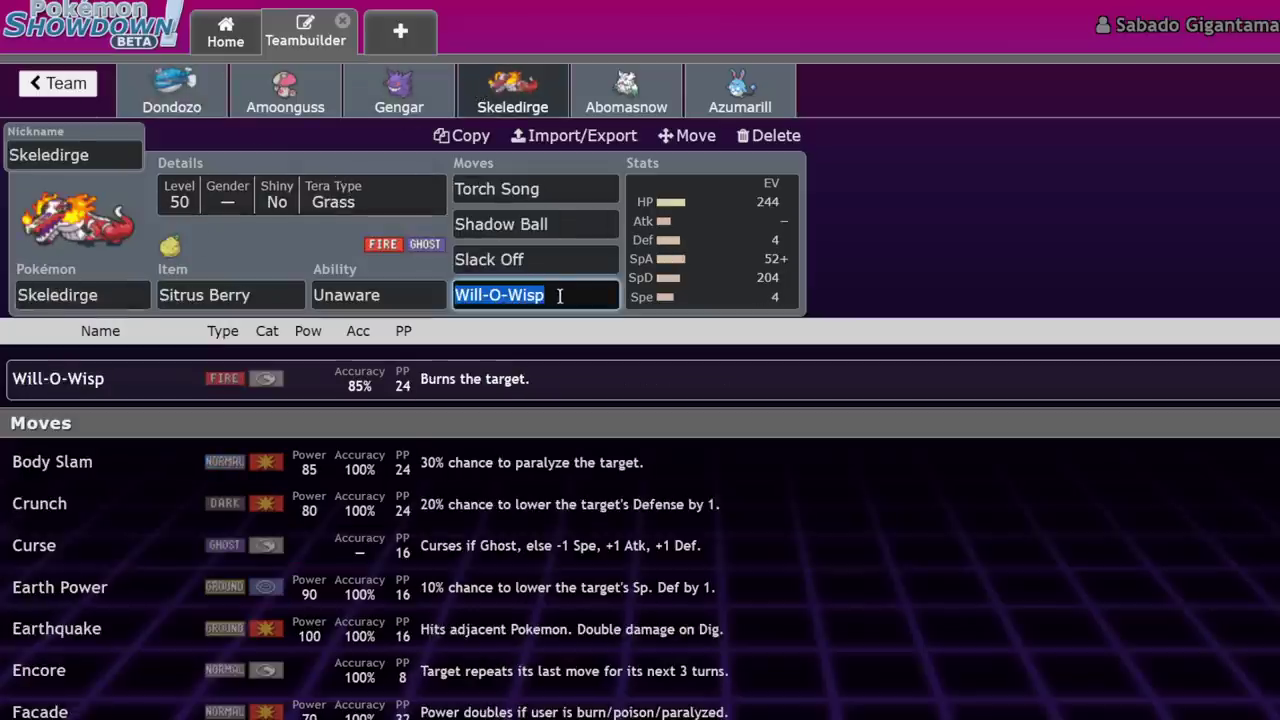
Filter the Pokémon choices for Skeledirge's slot by the ability Unaware
left_click(118, 297)
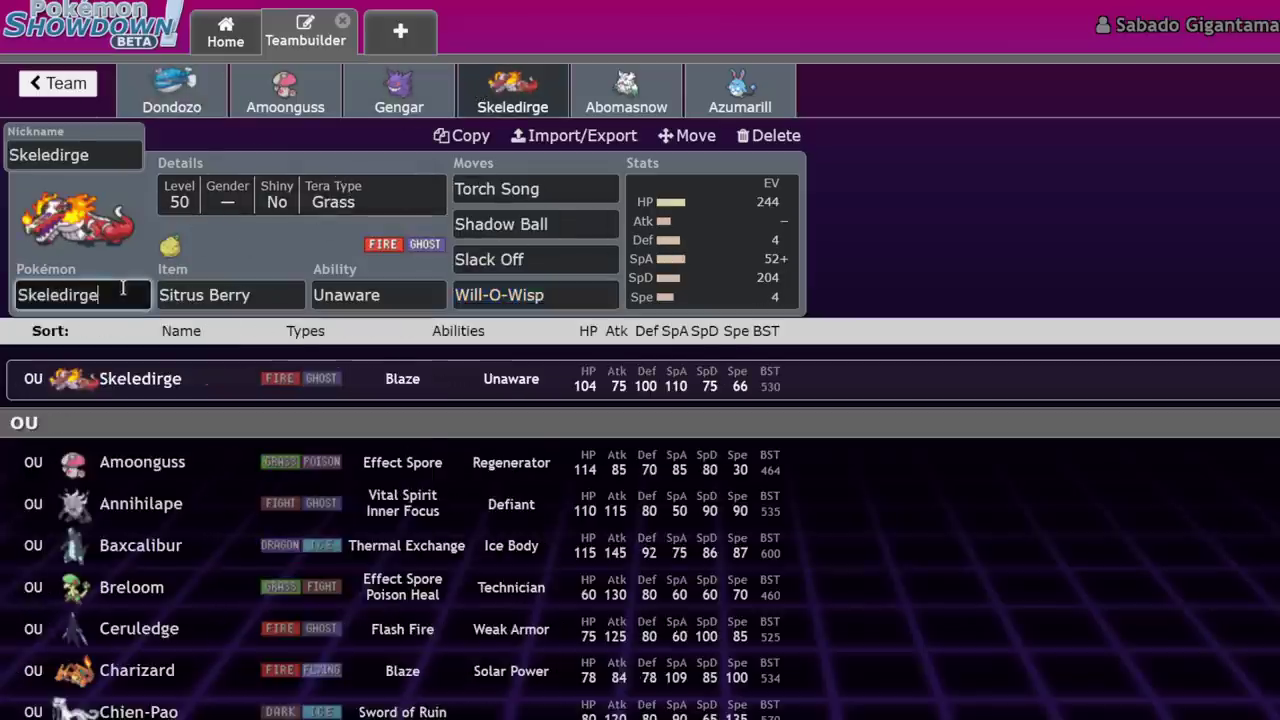
double_click(118, 297)
type("un")
key("BackSpace")
type("NA")
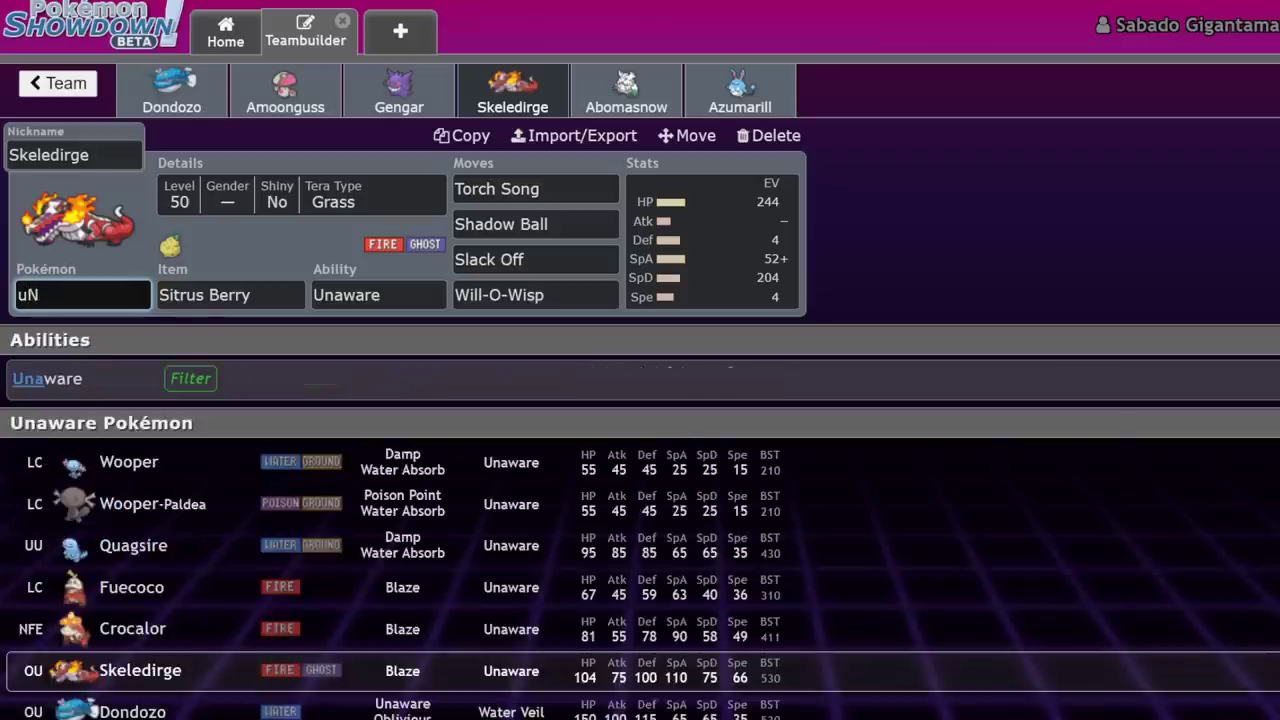
key("BackSpace")
key("BackSpace")
type("n")
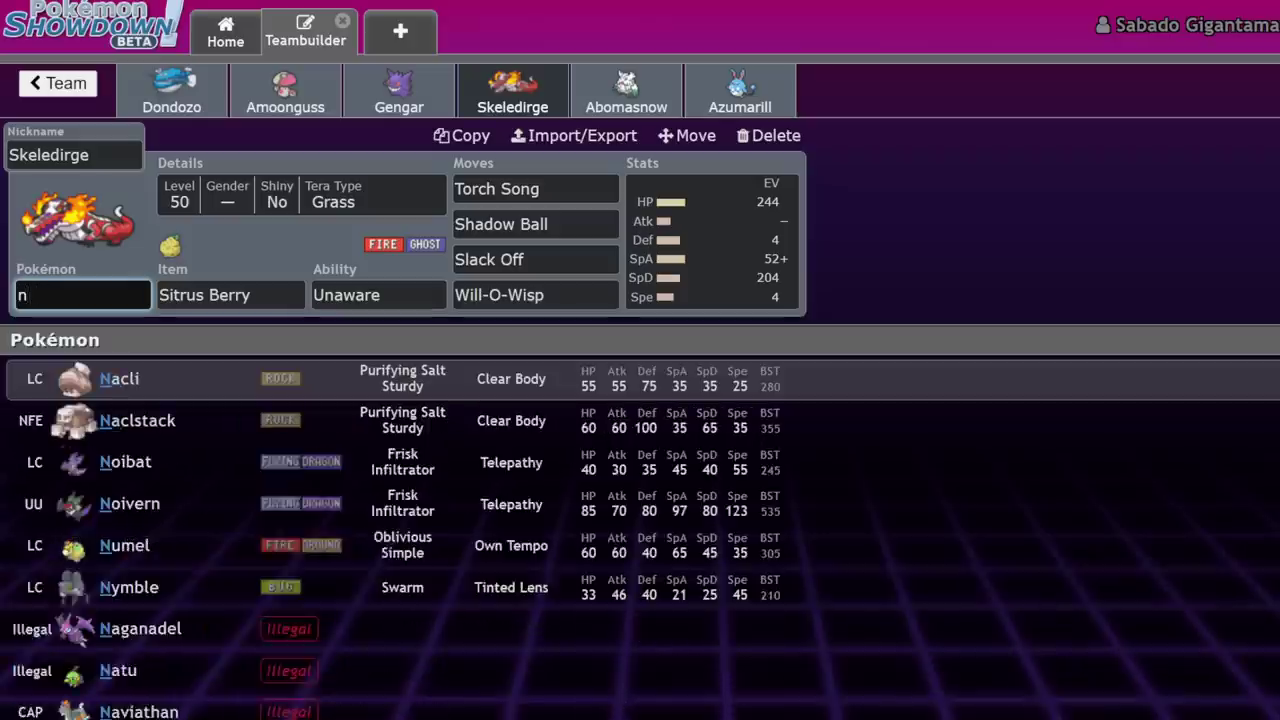
key("BackSpace")
type("una")
left_click(302, 380)
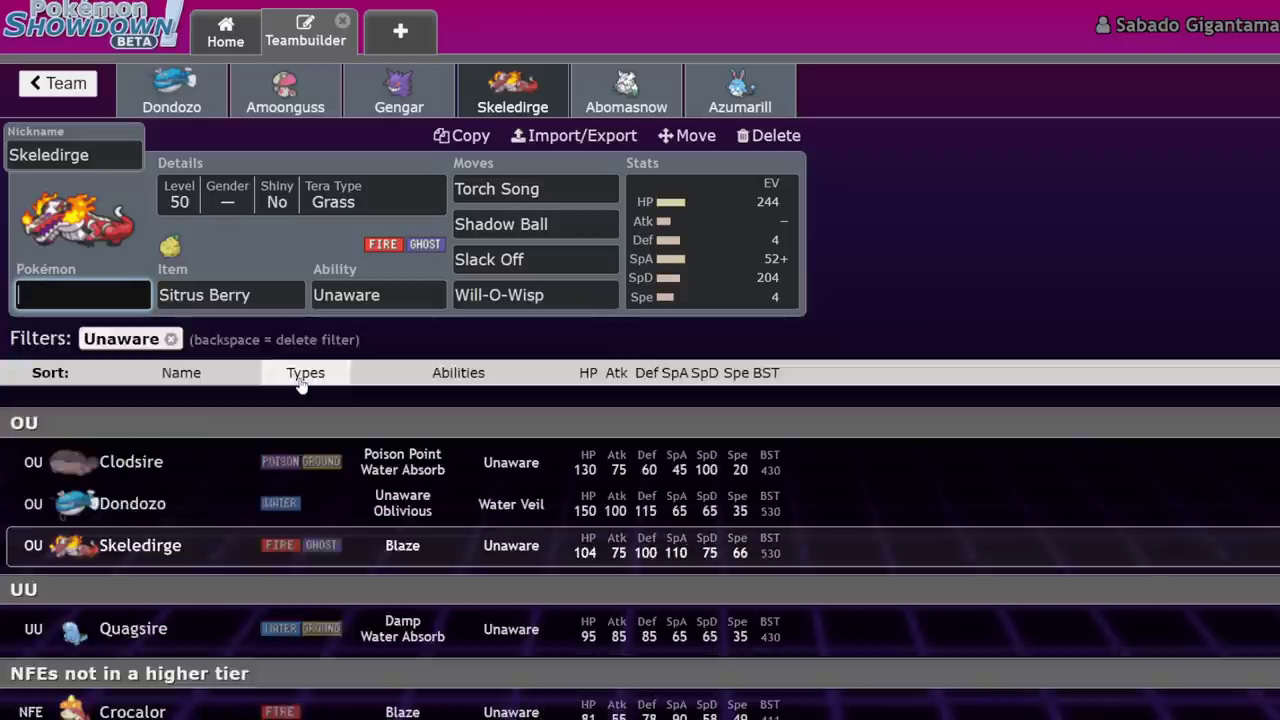
Replace Skeledirge with Clodsire from the Unaware list and set its EVs to 252 HP and 8 Defense
scroll(297, 383, "down", 1)
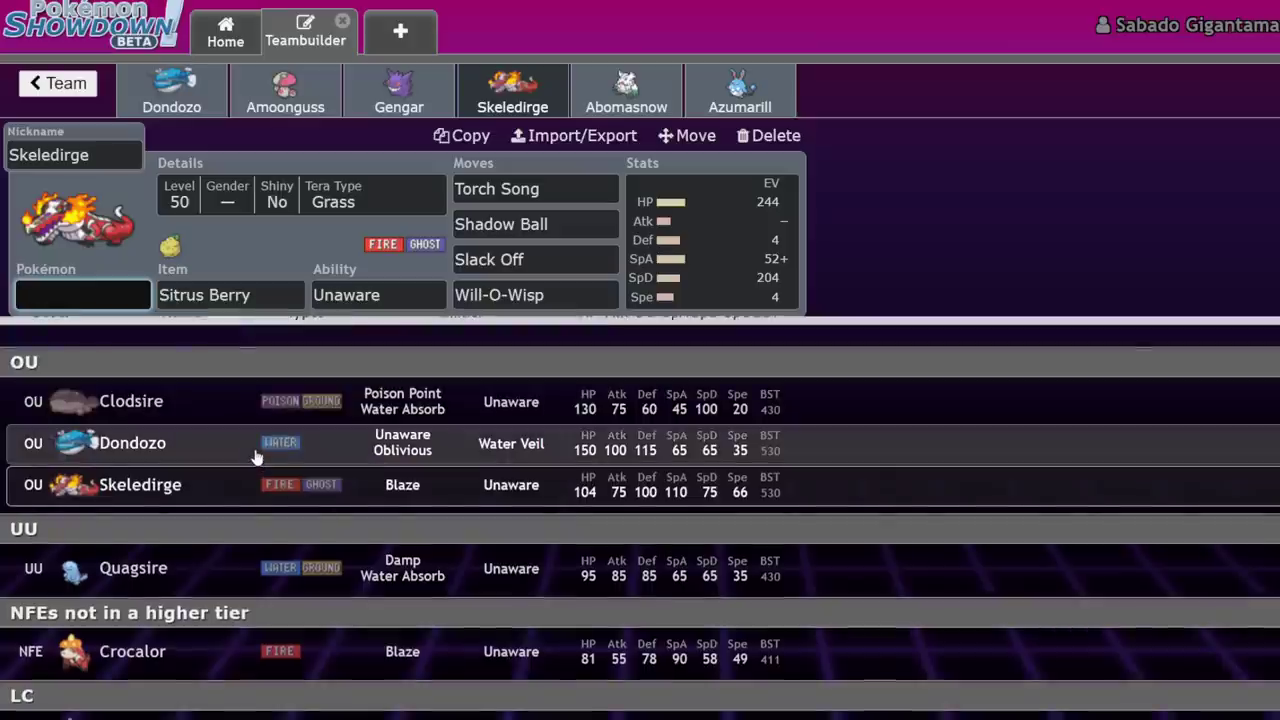
scroll(263, 423, "down", 4)
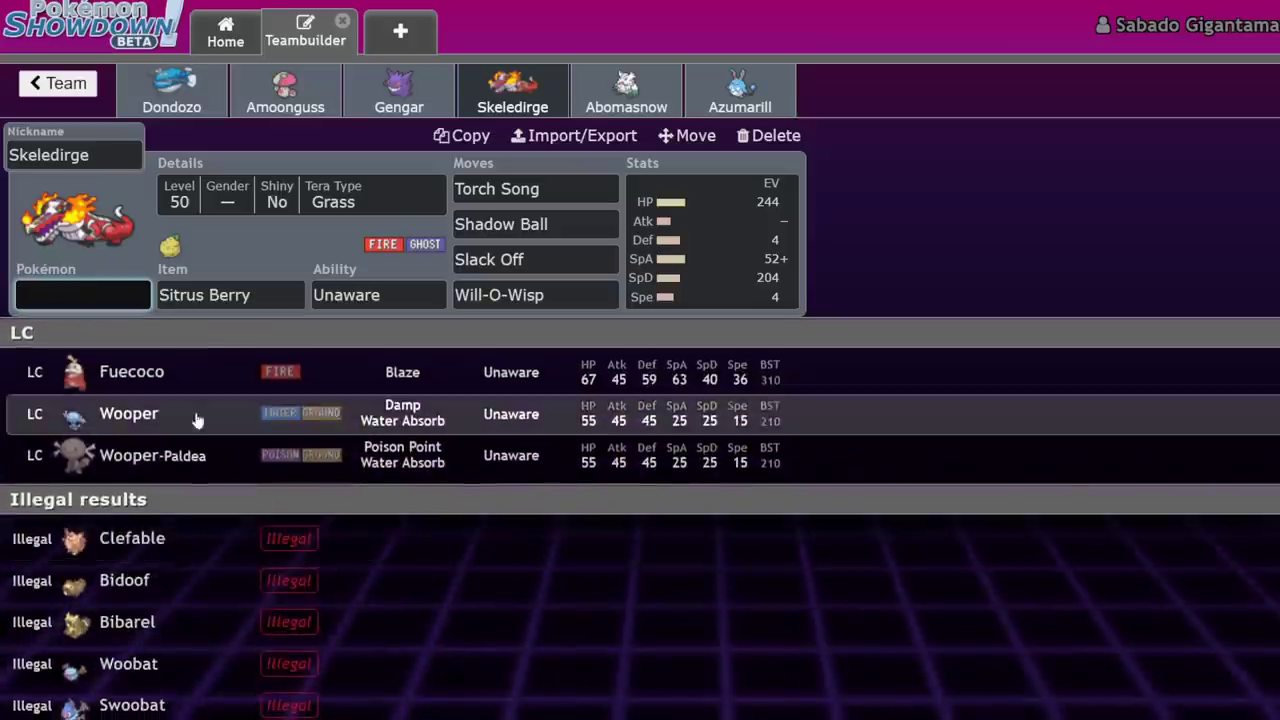
scroll(197, 416, "up", 5)
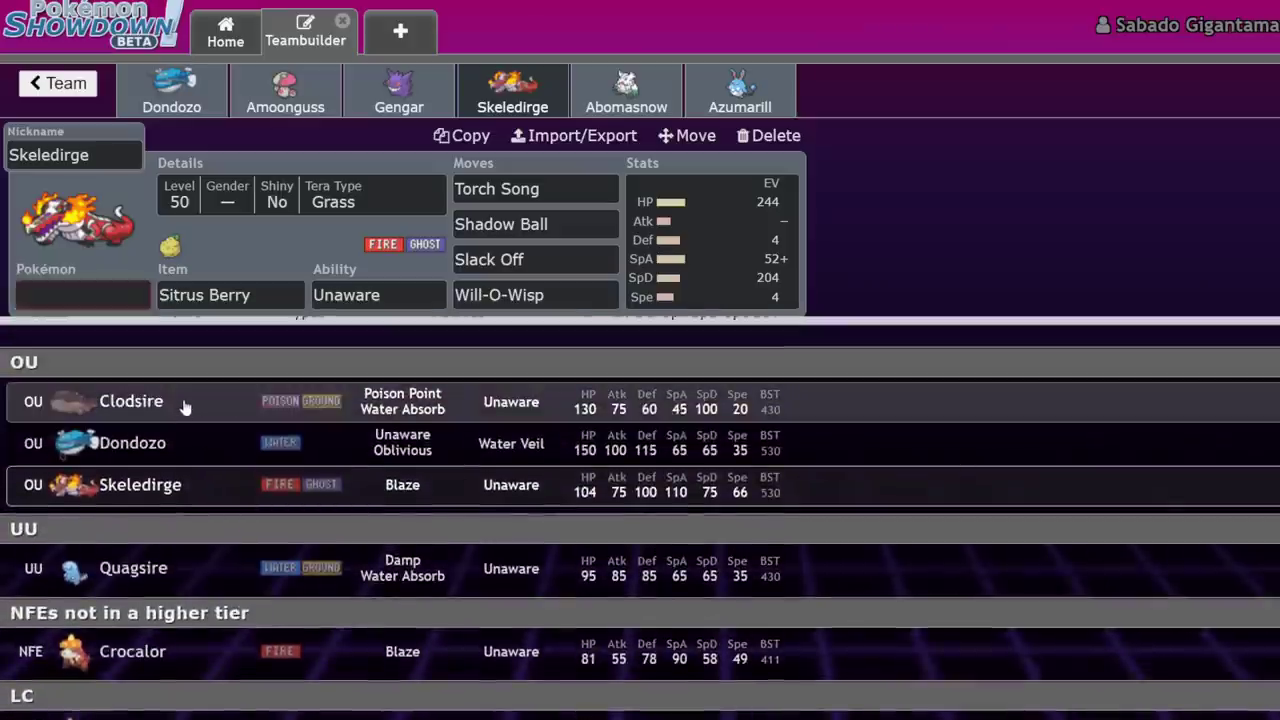
left_click(184, 405)
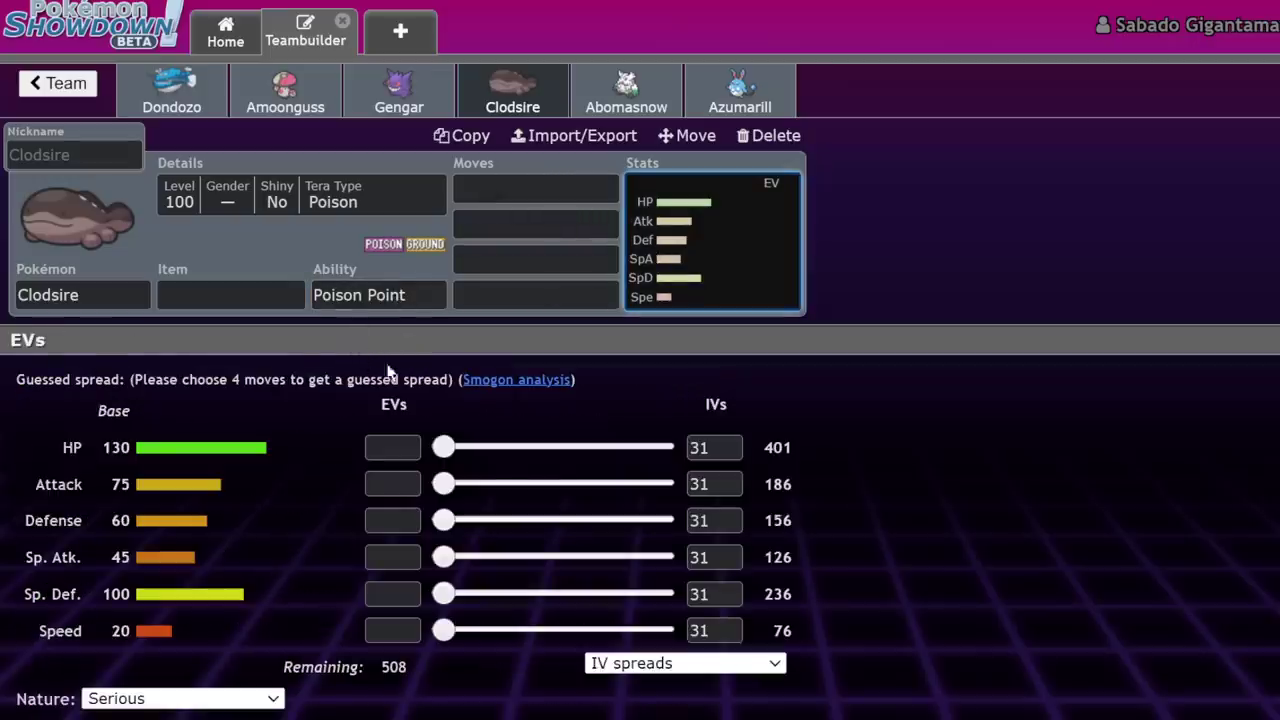
left_click_drag(460, 450, 1163, 409)
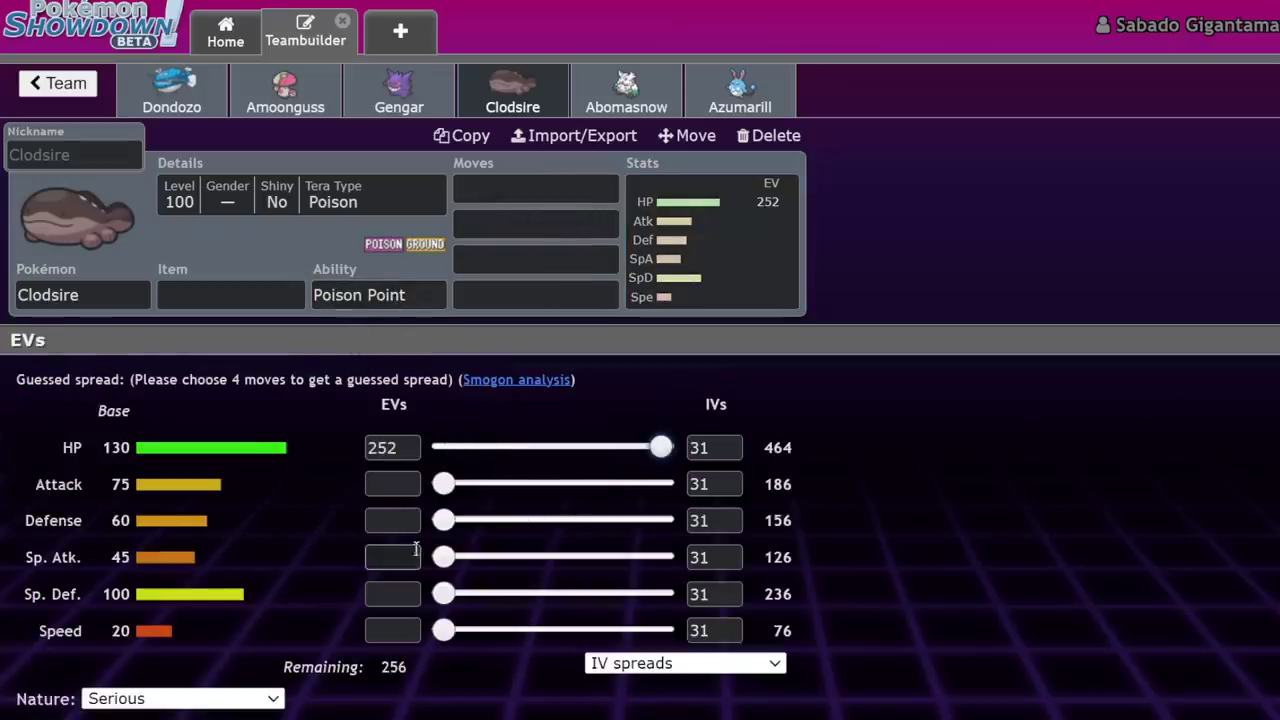
left_click_drag(433, 528, 659, 520)
Give Clodsire the moves Haze and Toxic in its first two move slots
left_click(539, 194)
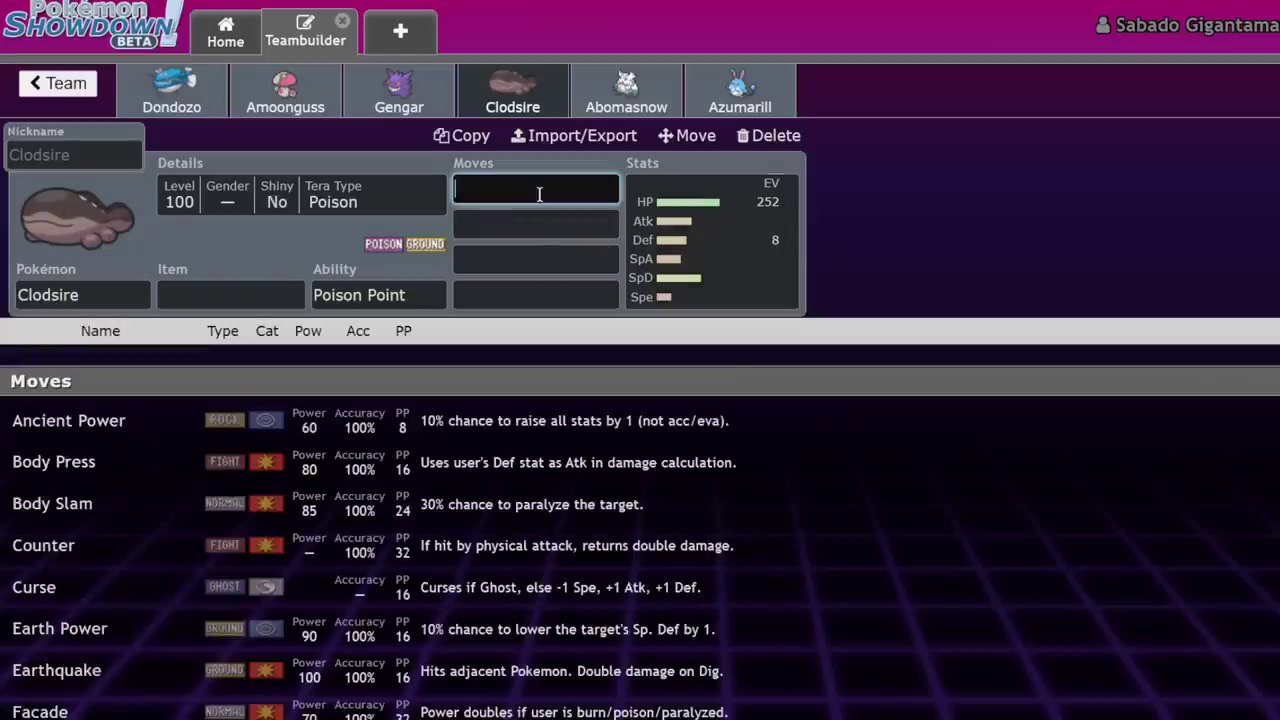
type("ha")
left_click(430, 374)
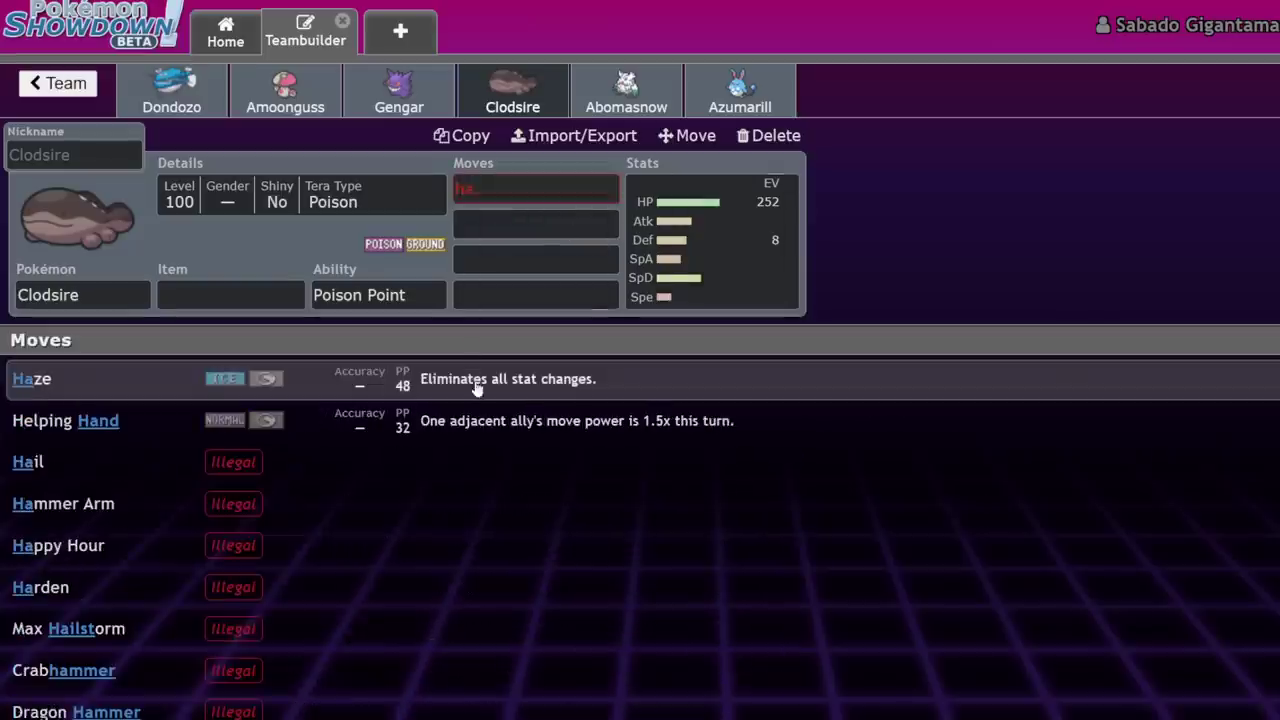
left_click(672, 270)
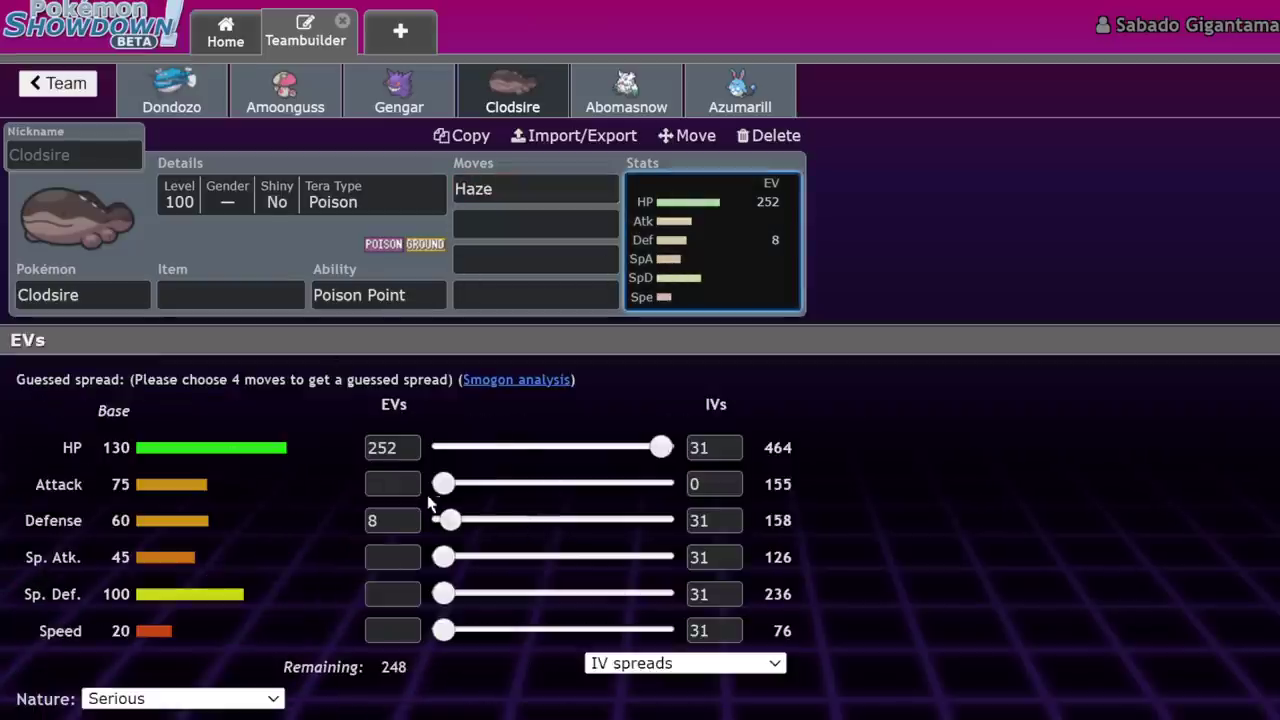
left_click(477, 226)
scroll(306, 523, "down", 3)
type("to")
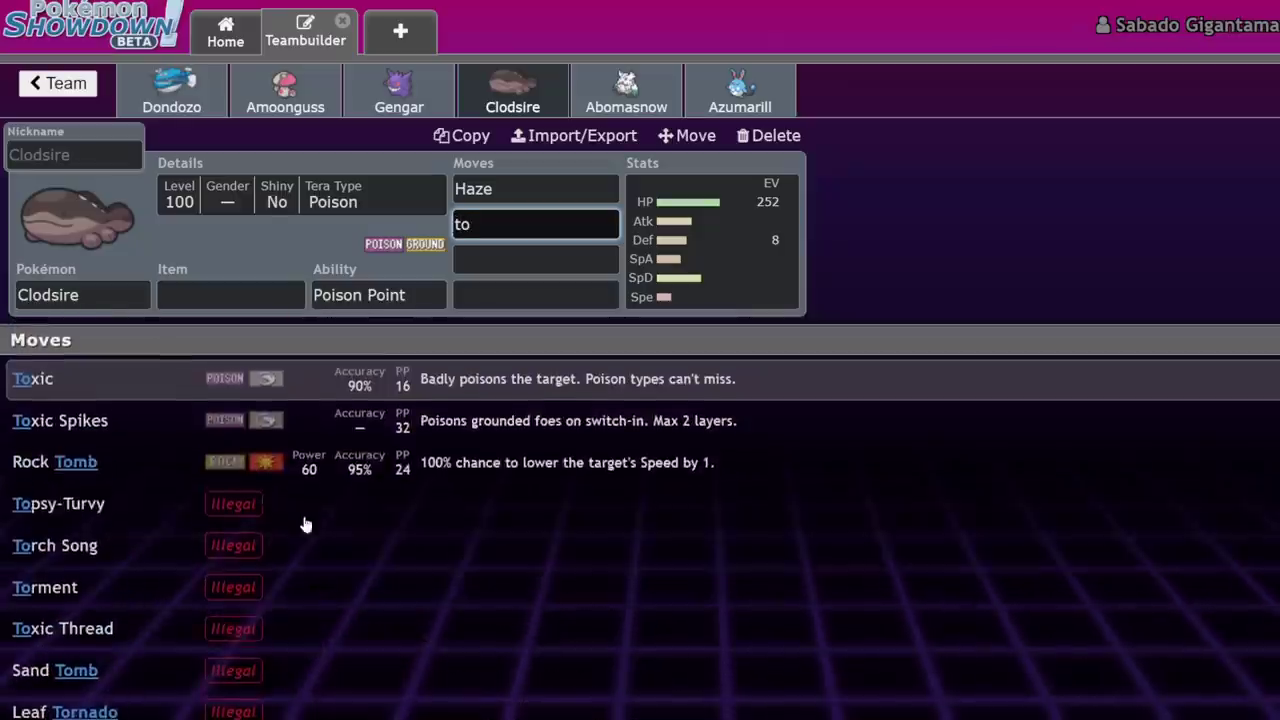
left_click(212, 395)
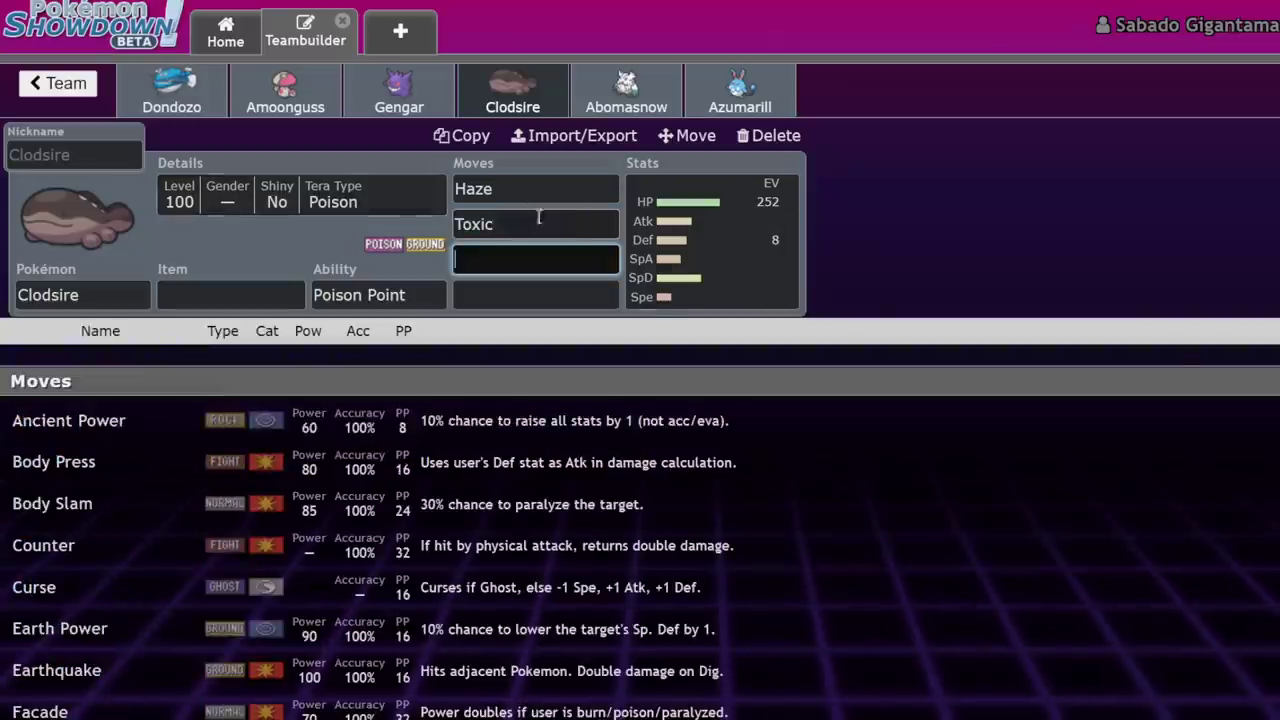
Try Glimmora in Clodsire's place to check its ability Toxic Debris, and delete it from the team
left_click(110, 295)
type("glimm")
left_click(424, 410)
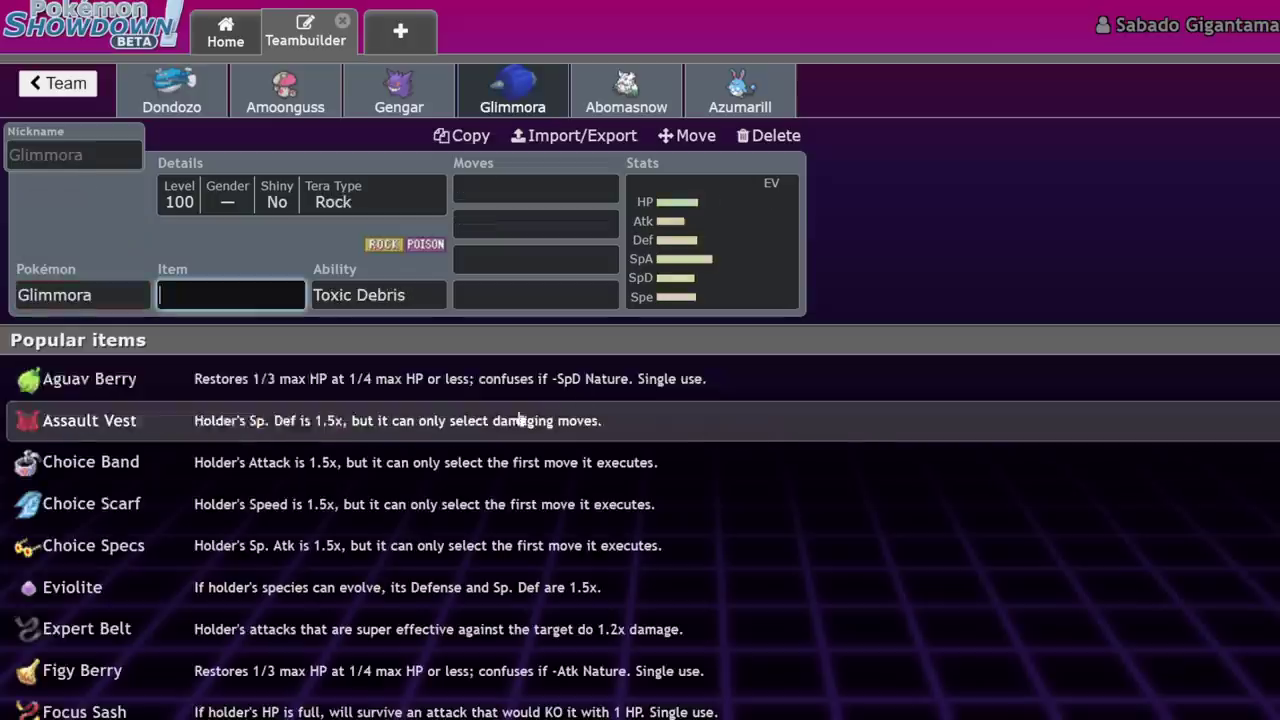
left_click(370, 298)
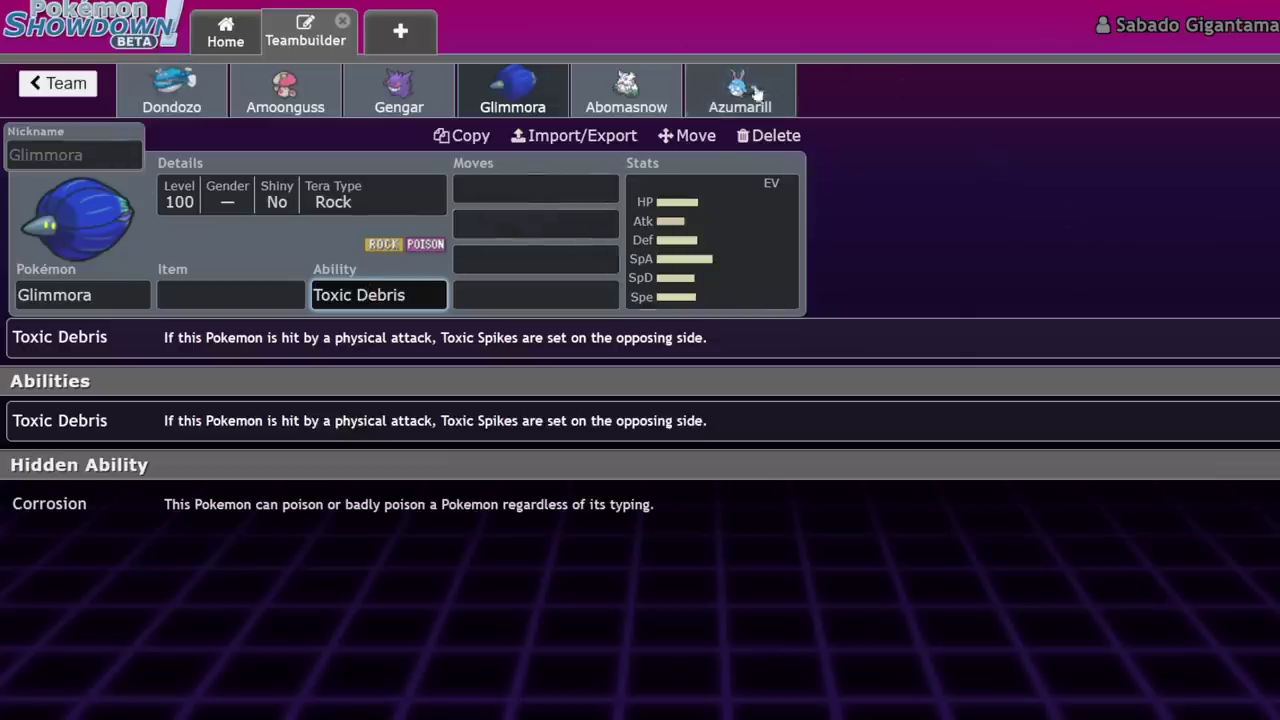
left_click(774, 139)
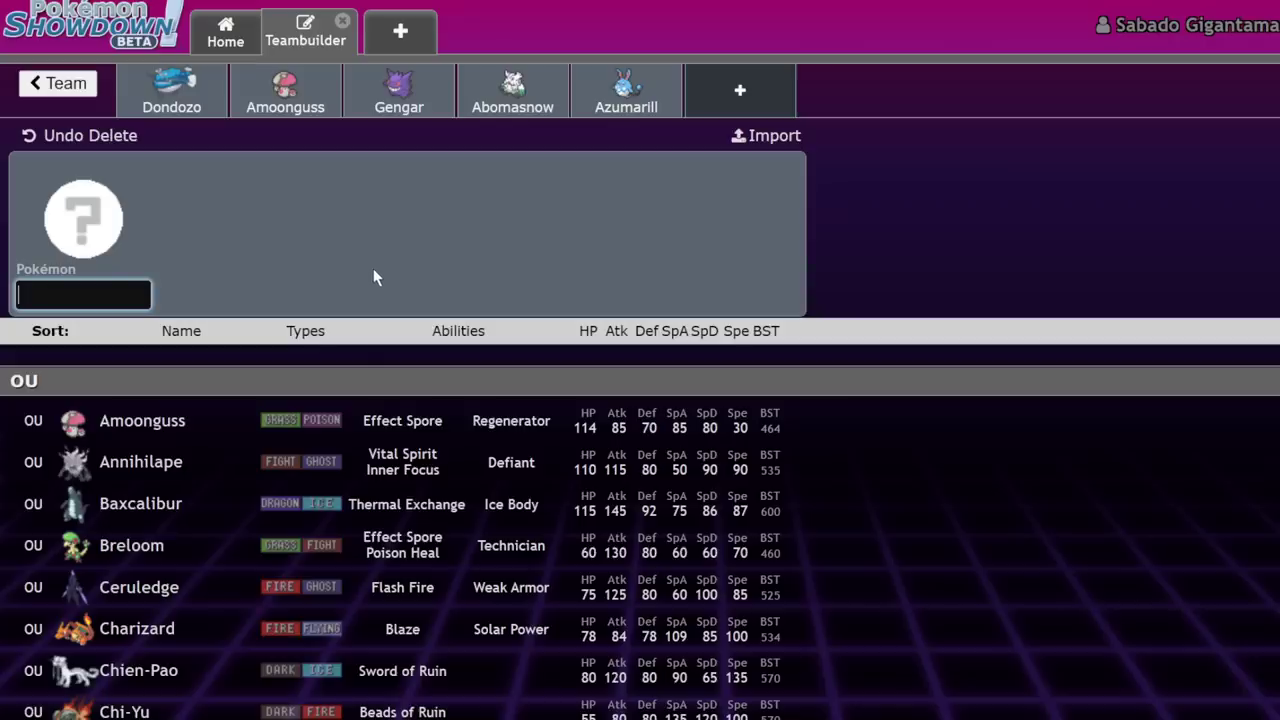
Review Abomasnow's EV spread and its Snow Warning ability
left_click(466, 104)
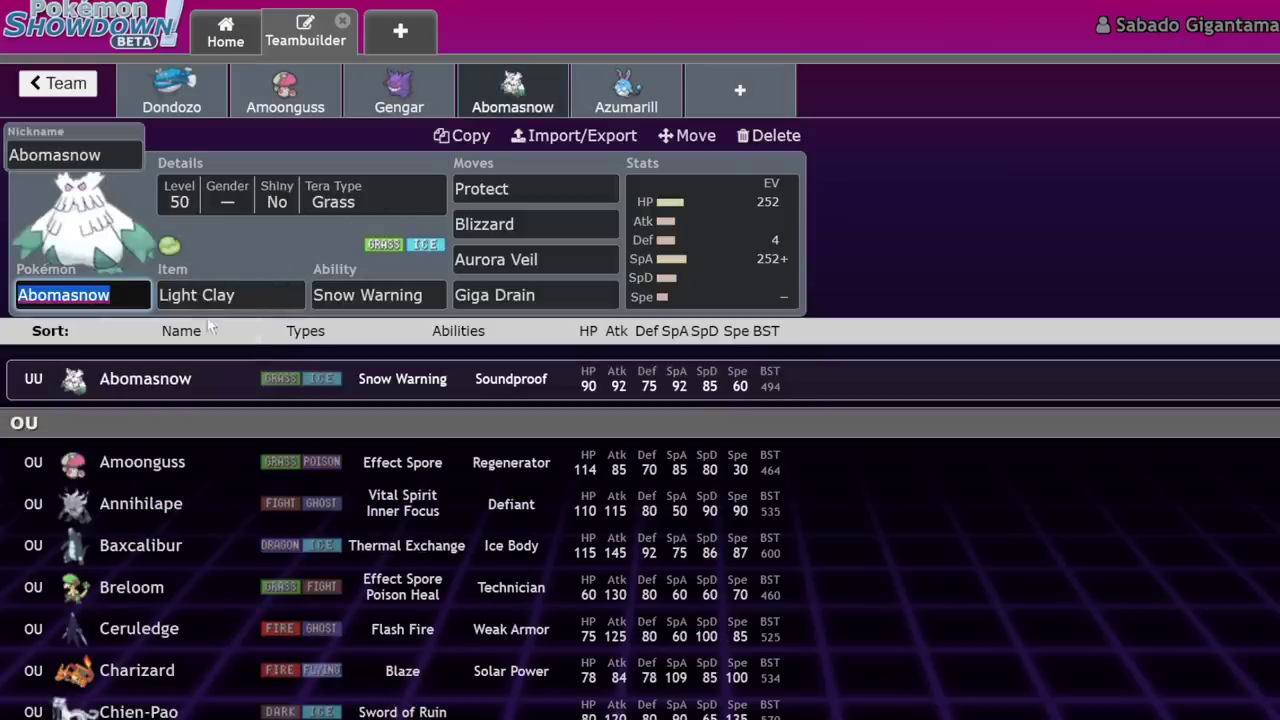
left_click(793, 288)
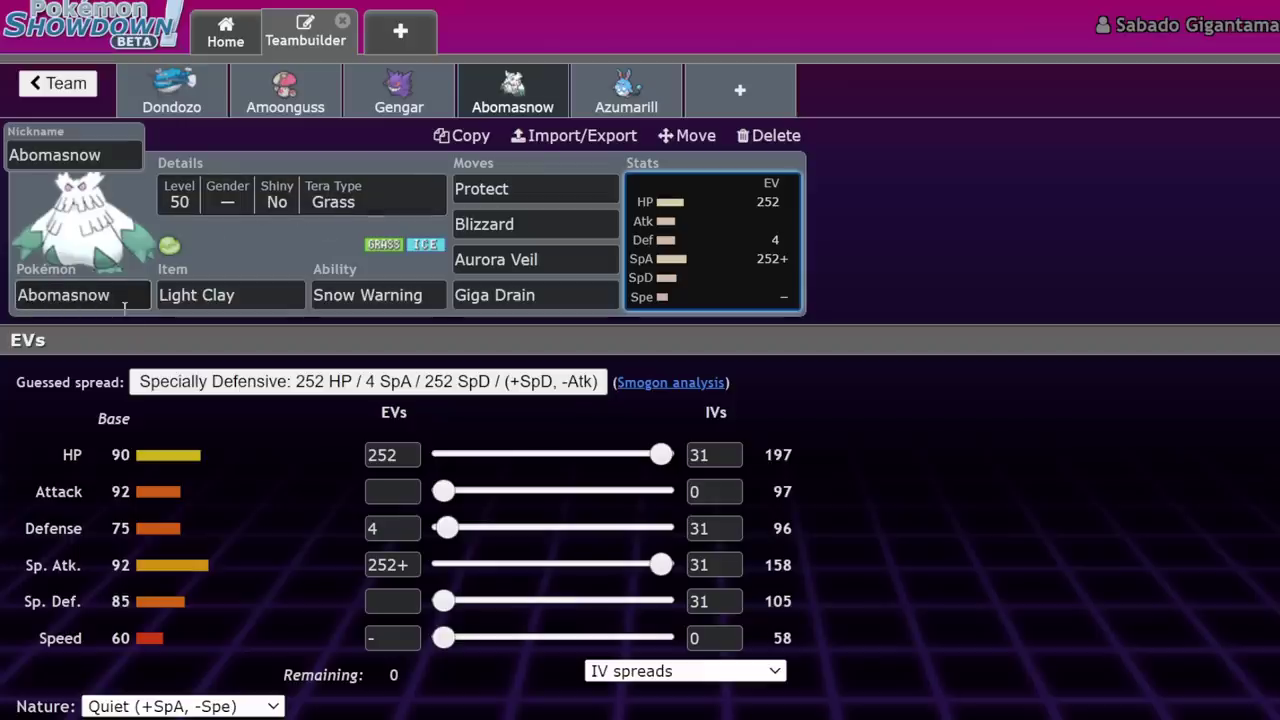
left_click(420, 293)
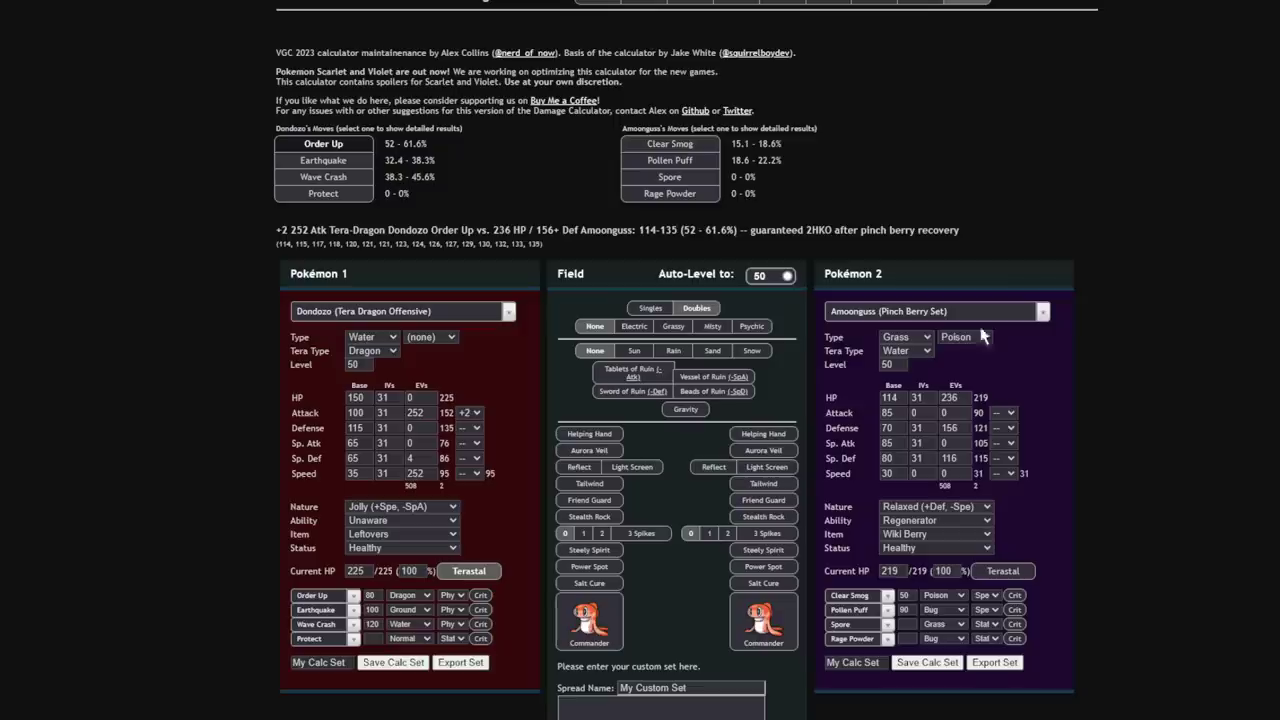
In the damage calculator, load Abomasnow's Sash Aurora Veil set as Pokémon 2 against Dondozo
left_click(940, 312)
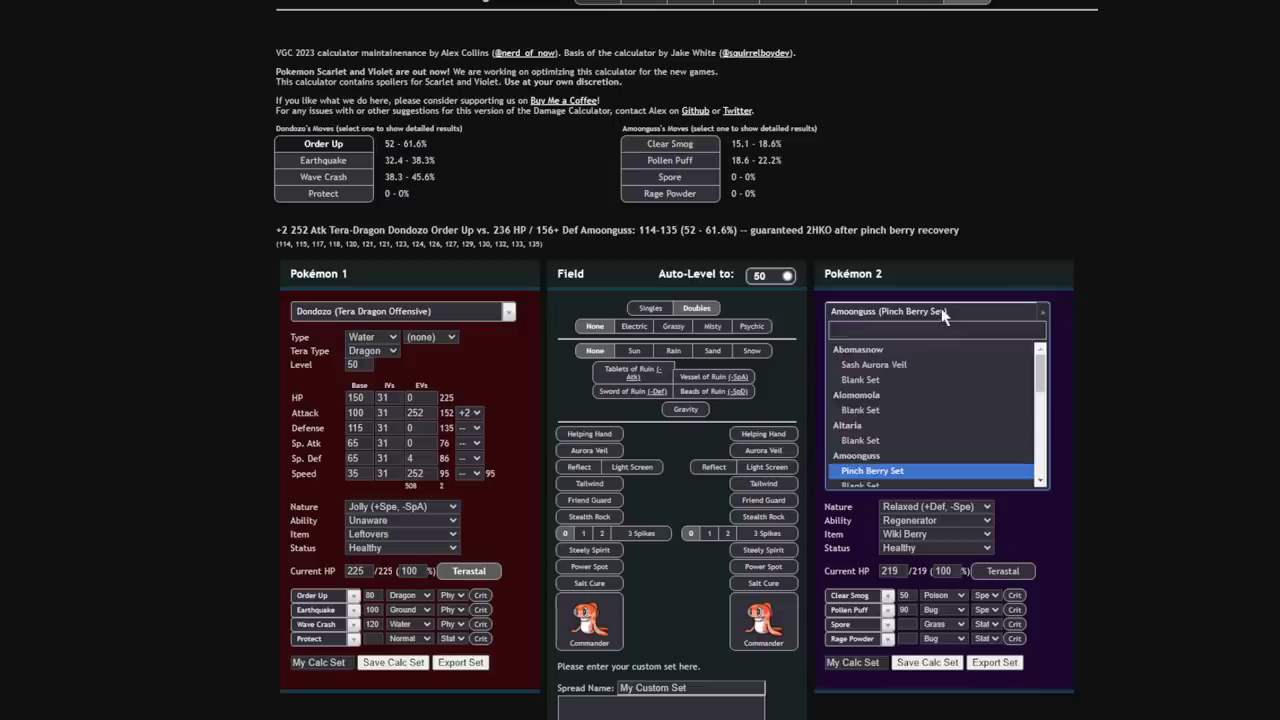
type("amoonguss")
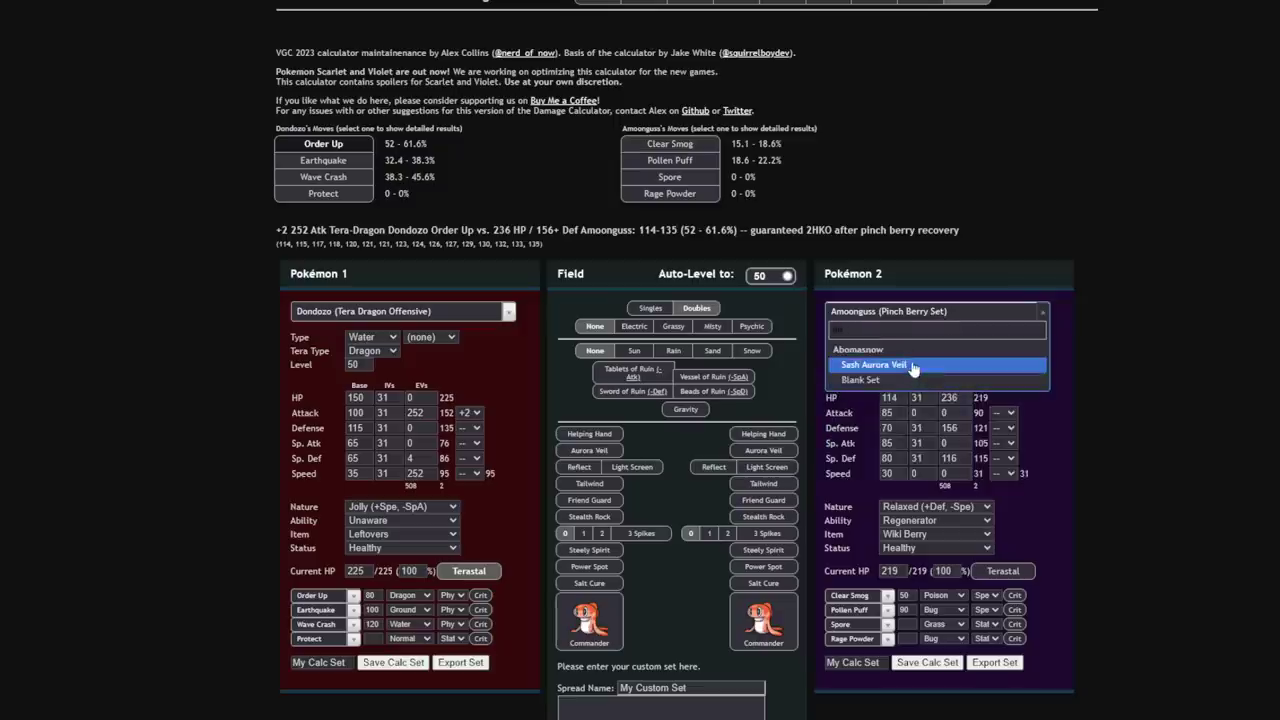
left_click(908, 356)
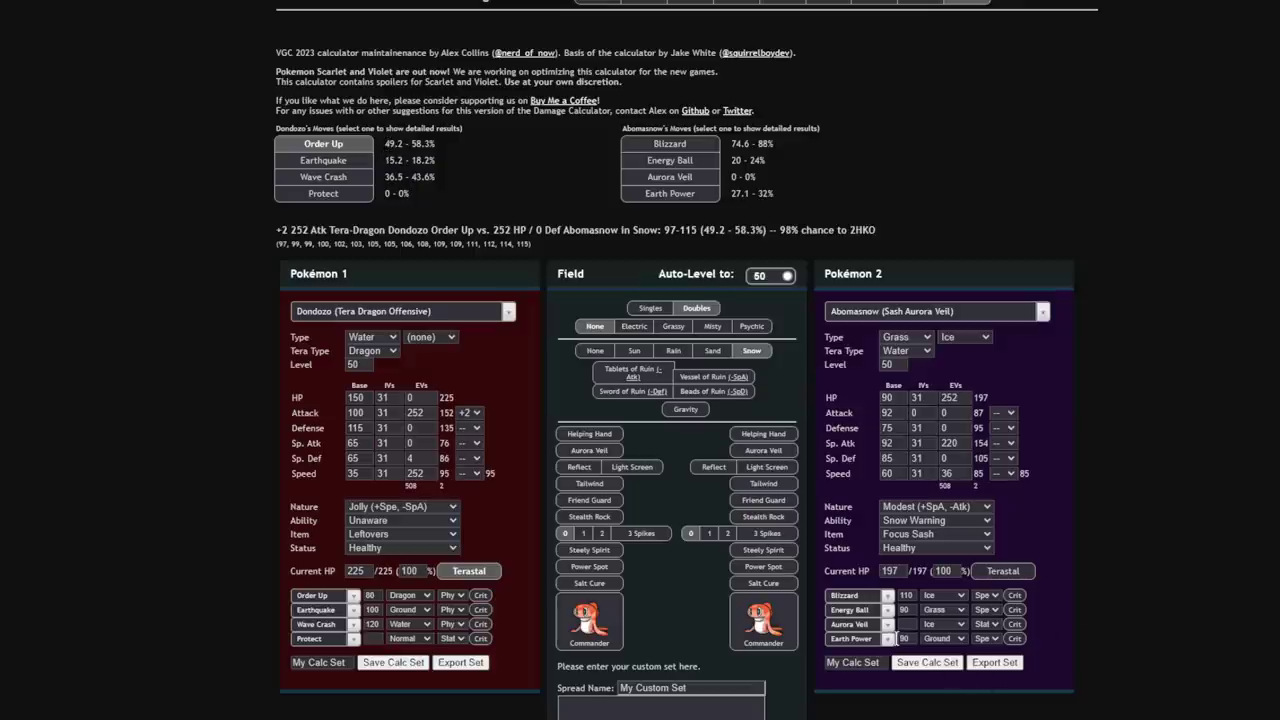
Replace Abomasnow's Energy Ball with Giga Drain and show its detailed damage against Dondozo
left_click(856, 610)
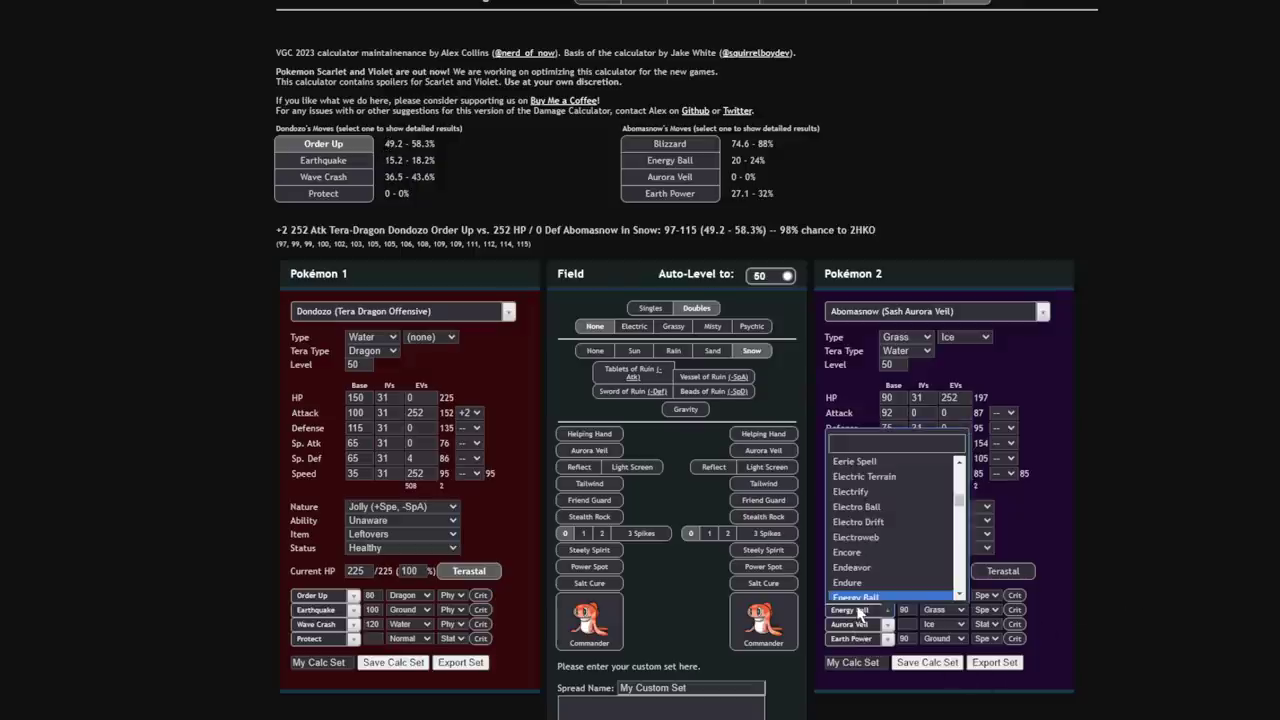
type("giga")
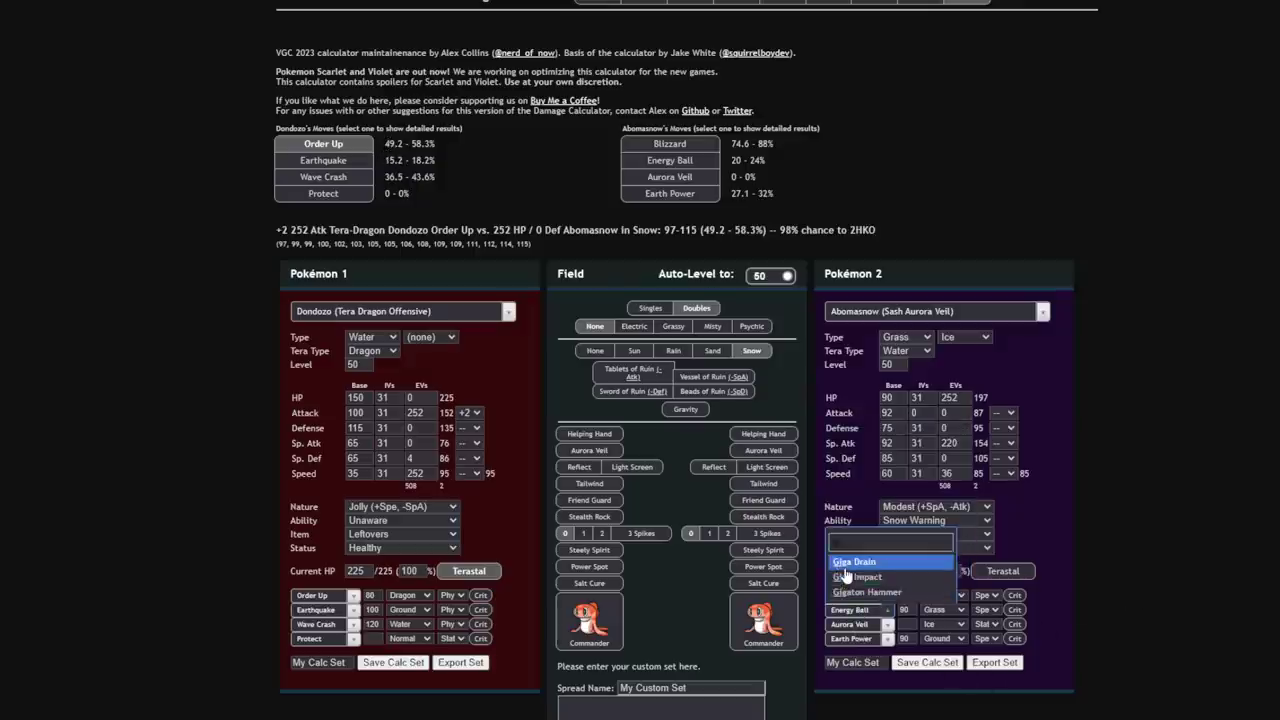
left_click(850, 562)
left_click(670, 160)
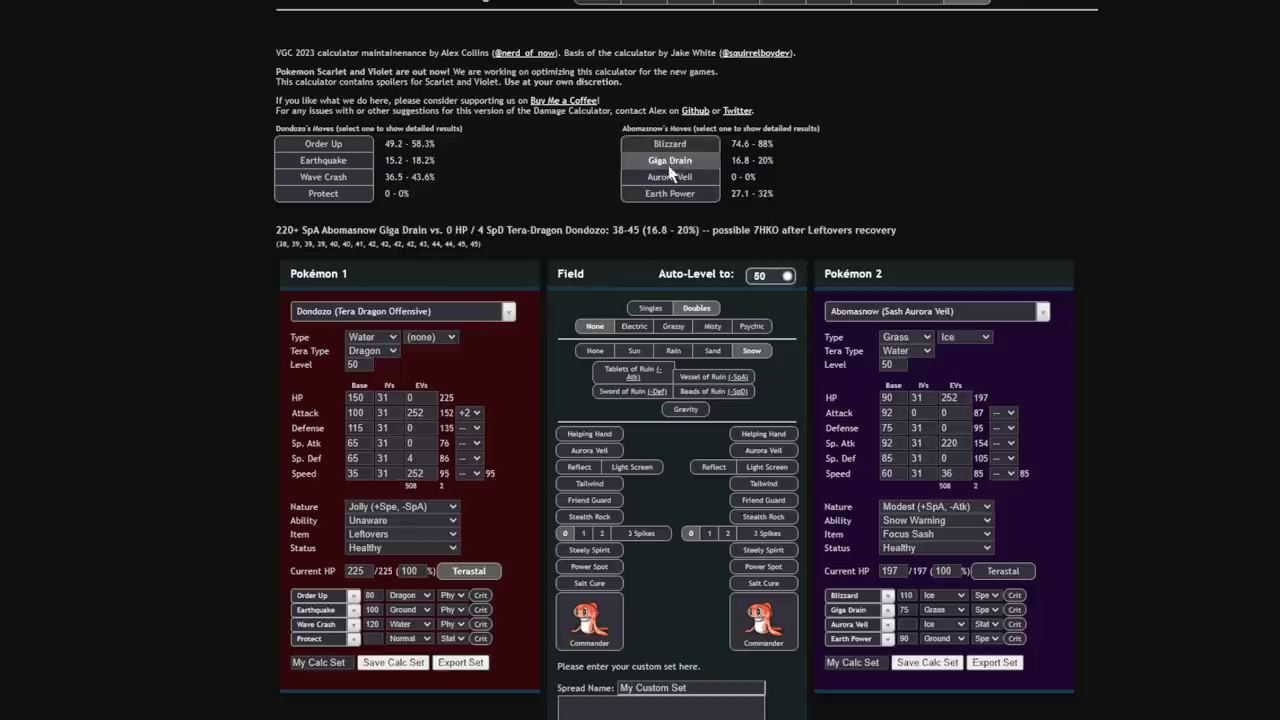
Toggle Dondozo's Terastallization off, on and off again to compare Abomasnow's Giga Drain and Blizzard damage
left_click(480, 570)
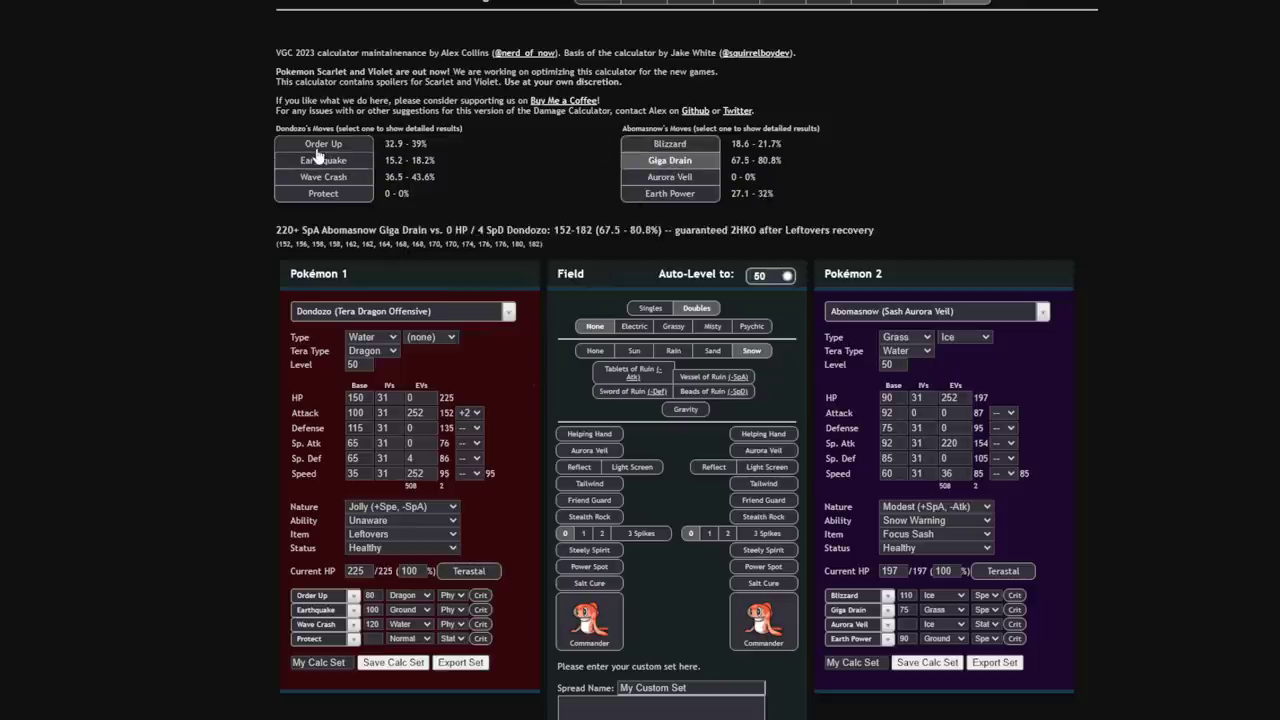
left_click(469, 571)
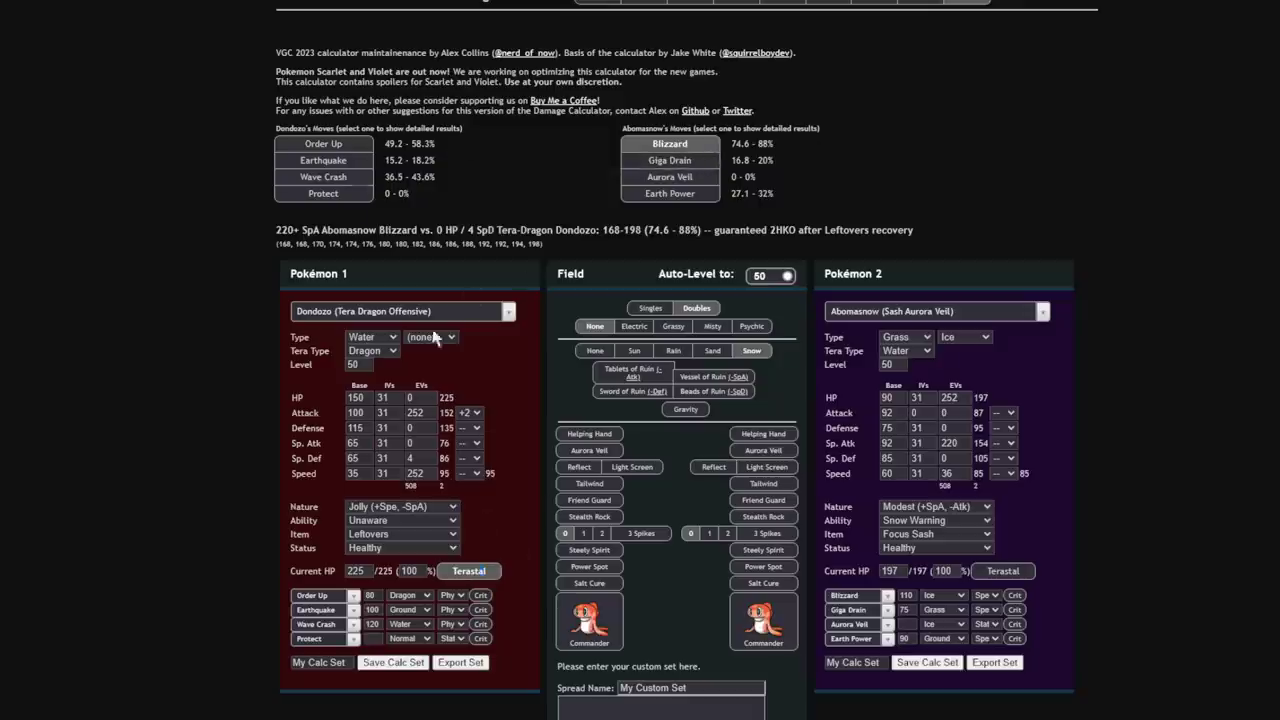
left_click(469, 571)
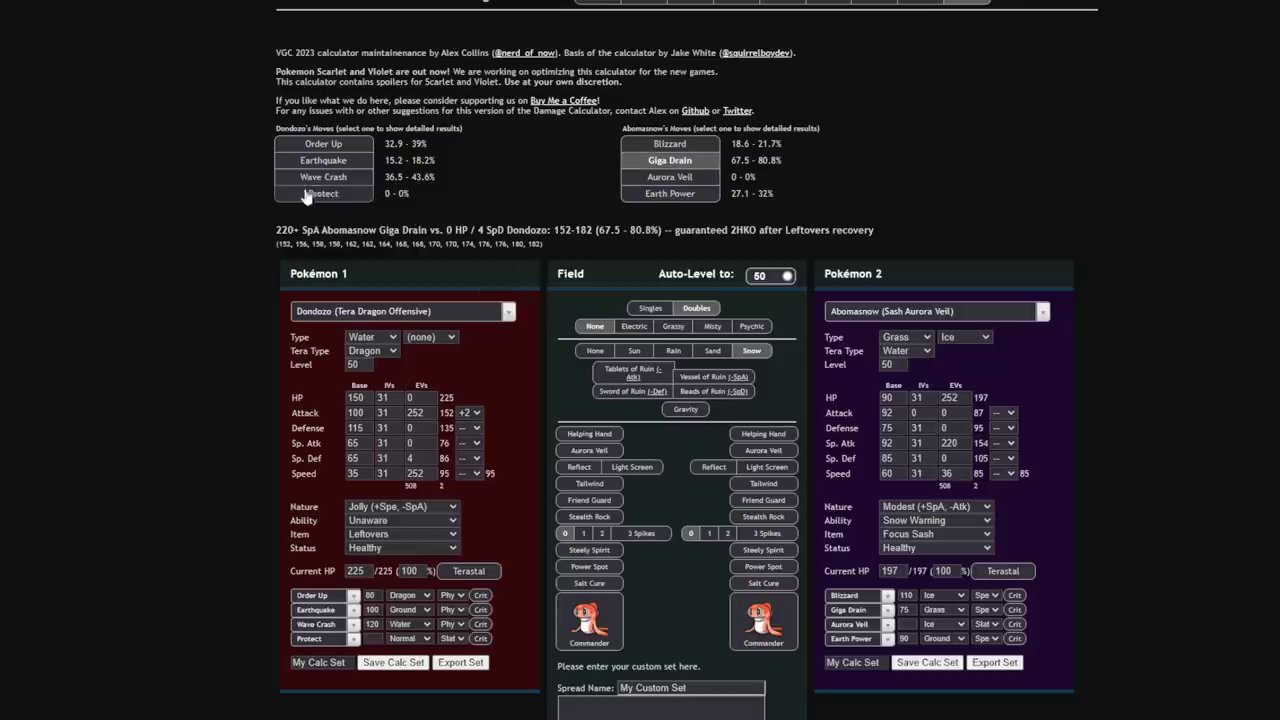
Boost Dondozo's Sp. Def to +2 and enable Aurora Veil on Abomasnow's side, checking Giga Drain and Order Up damage
left_click(473, 520)
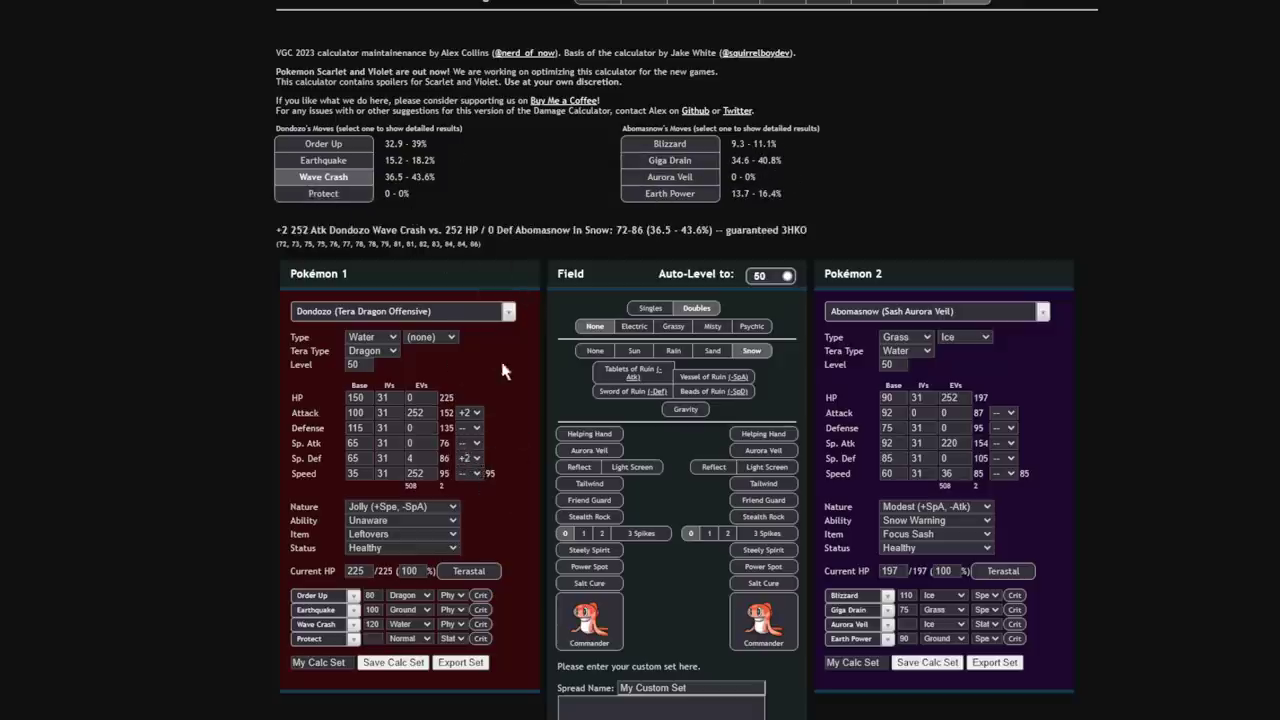
left_click(688, 162)
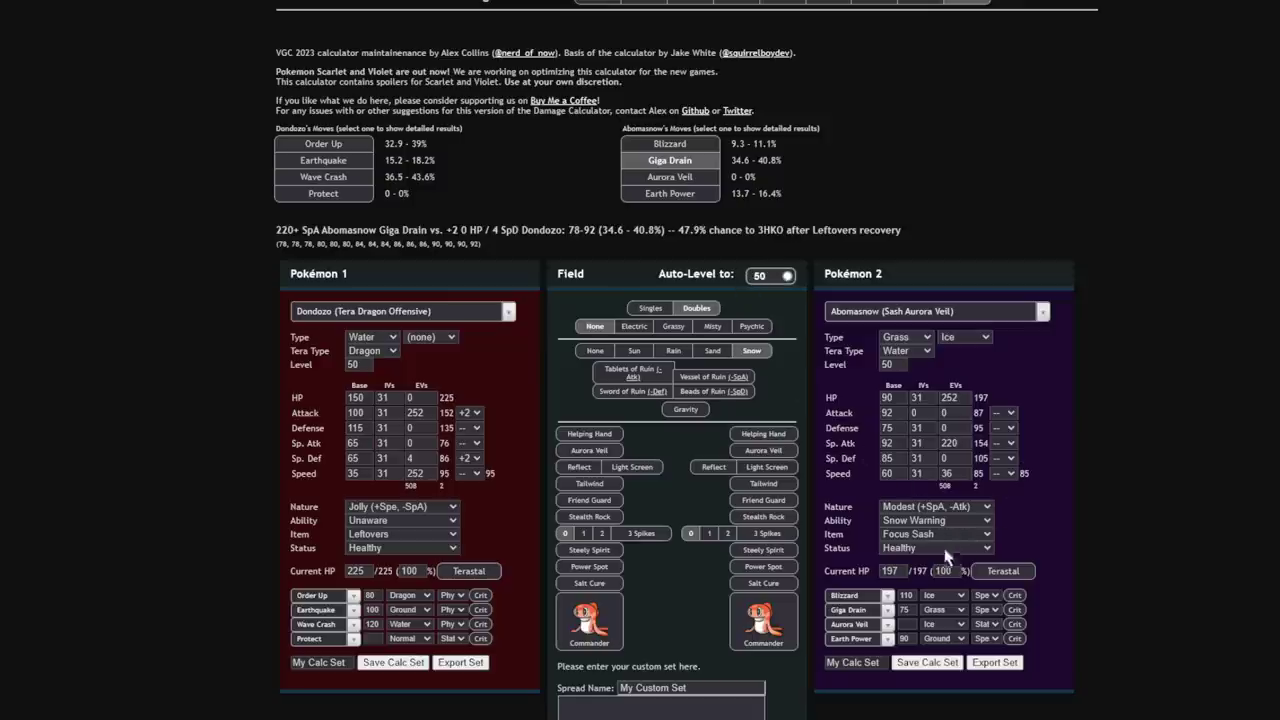
left_click(763, 450)
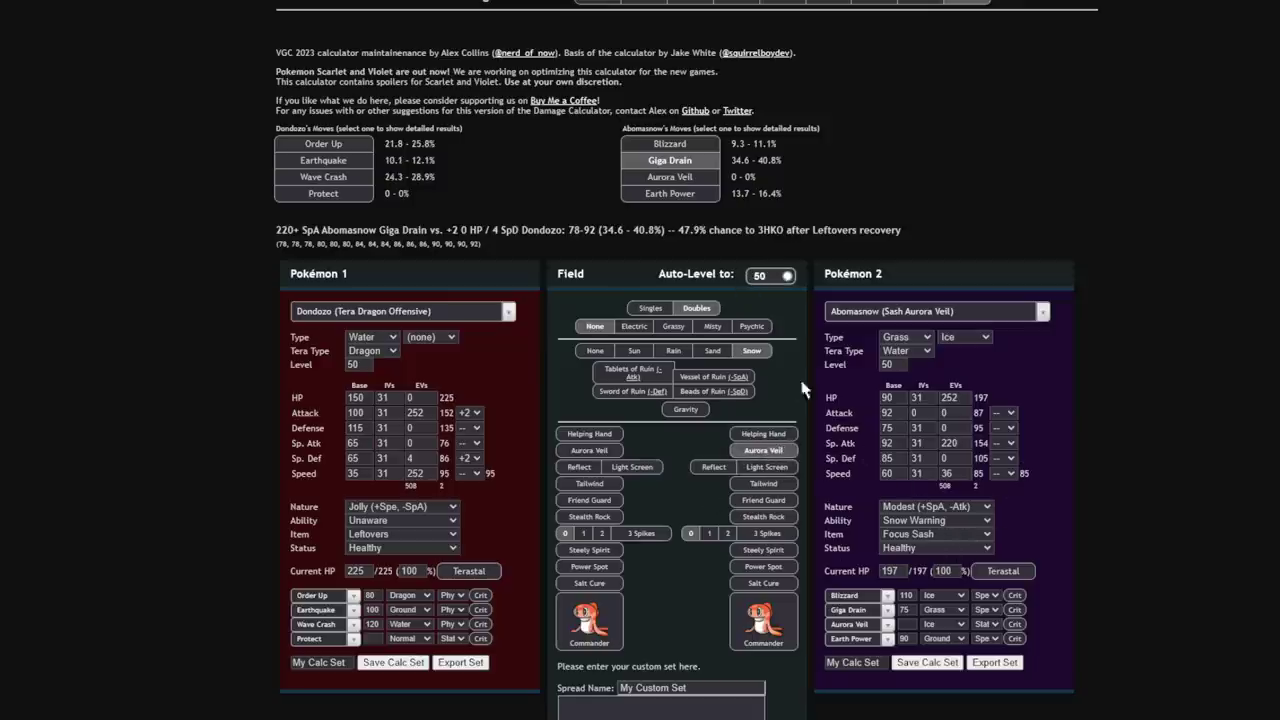
left_click(322, 144)
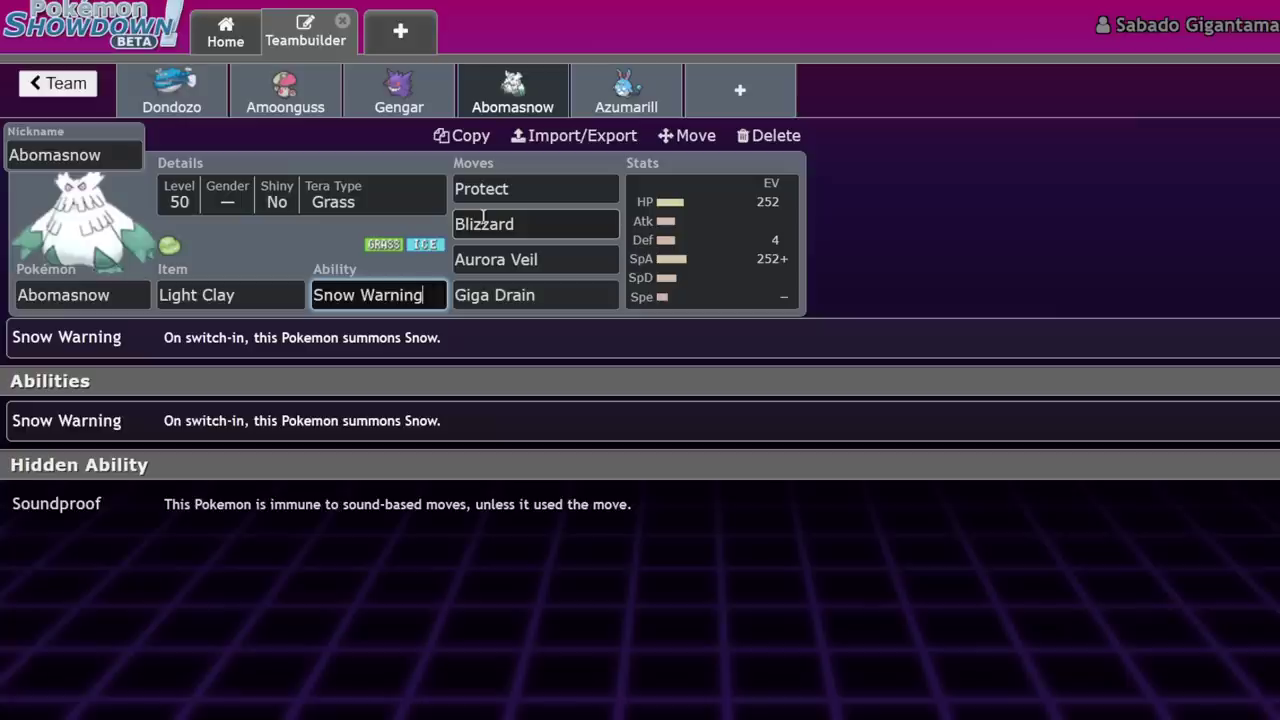
Back in the Showdown Teambuilder, review Abomasnow's EV spread and its Light Clay item description
left_click(703, 297)
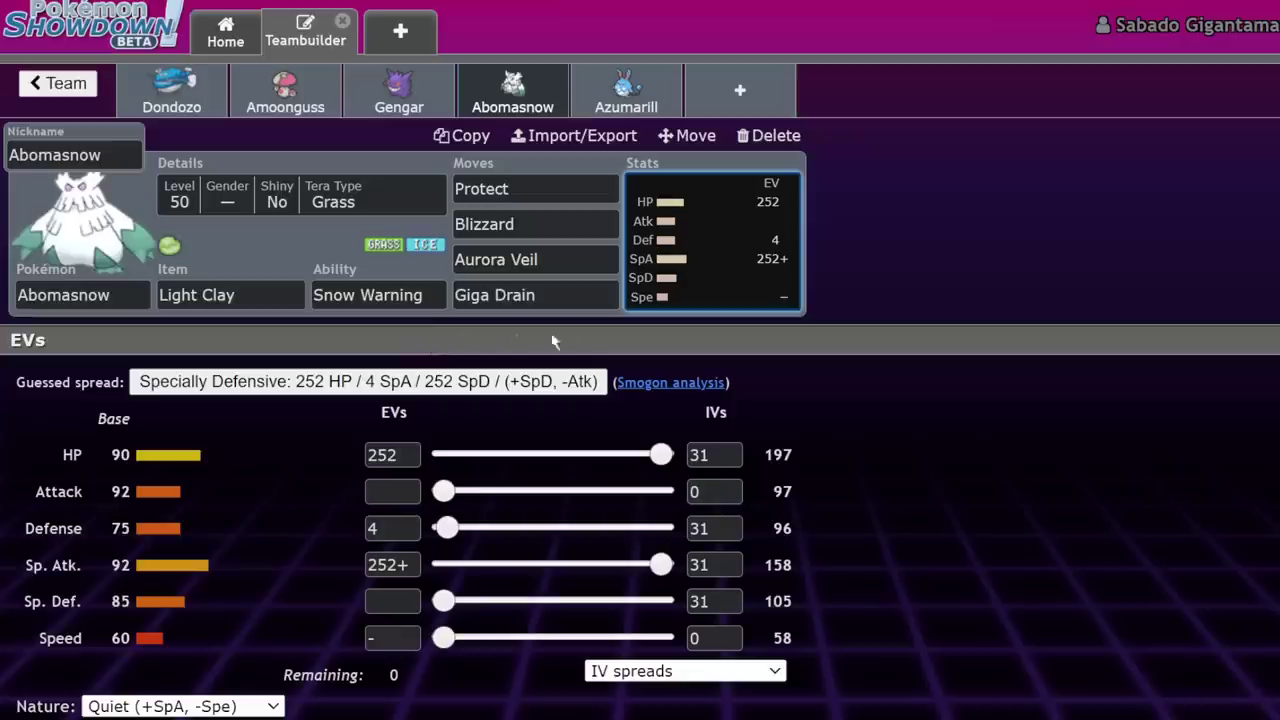
left_click(283, 302)
left_click(708, 276)
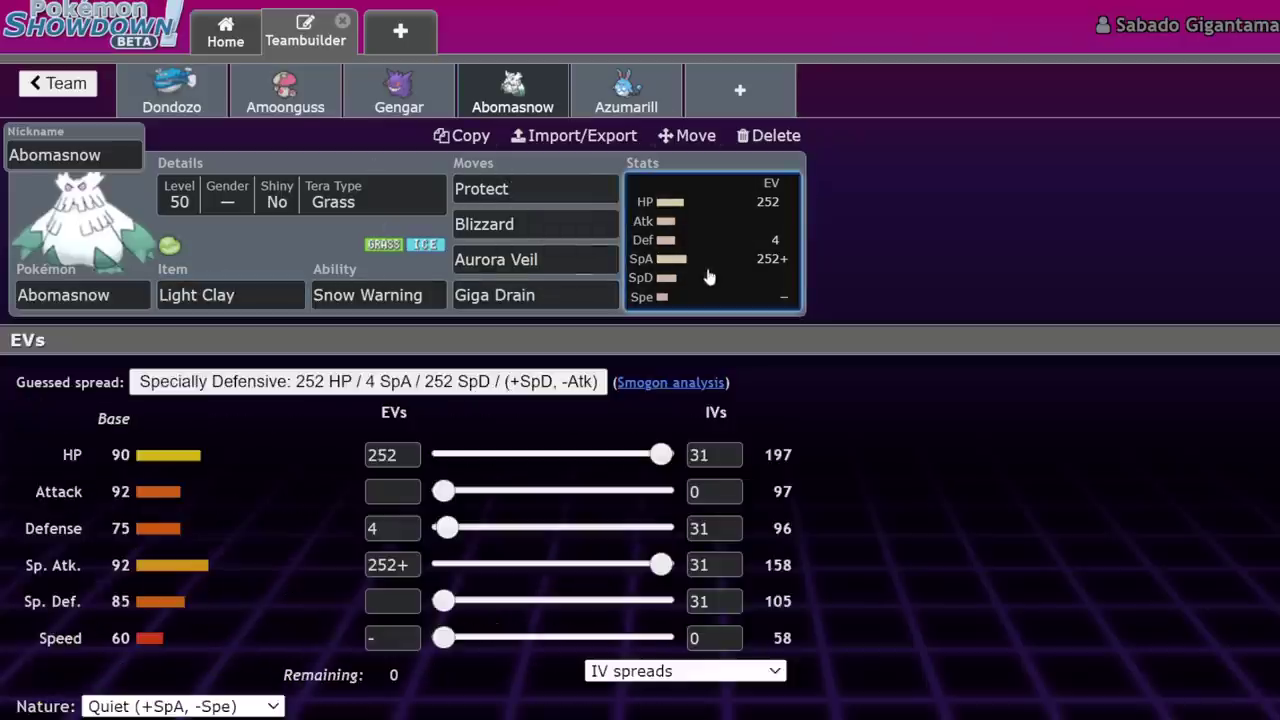
left_click(275, 297)
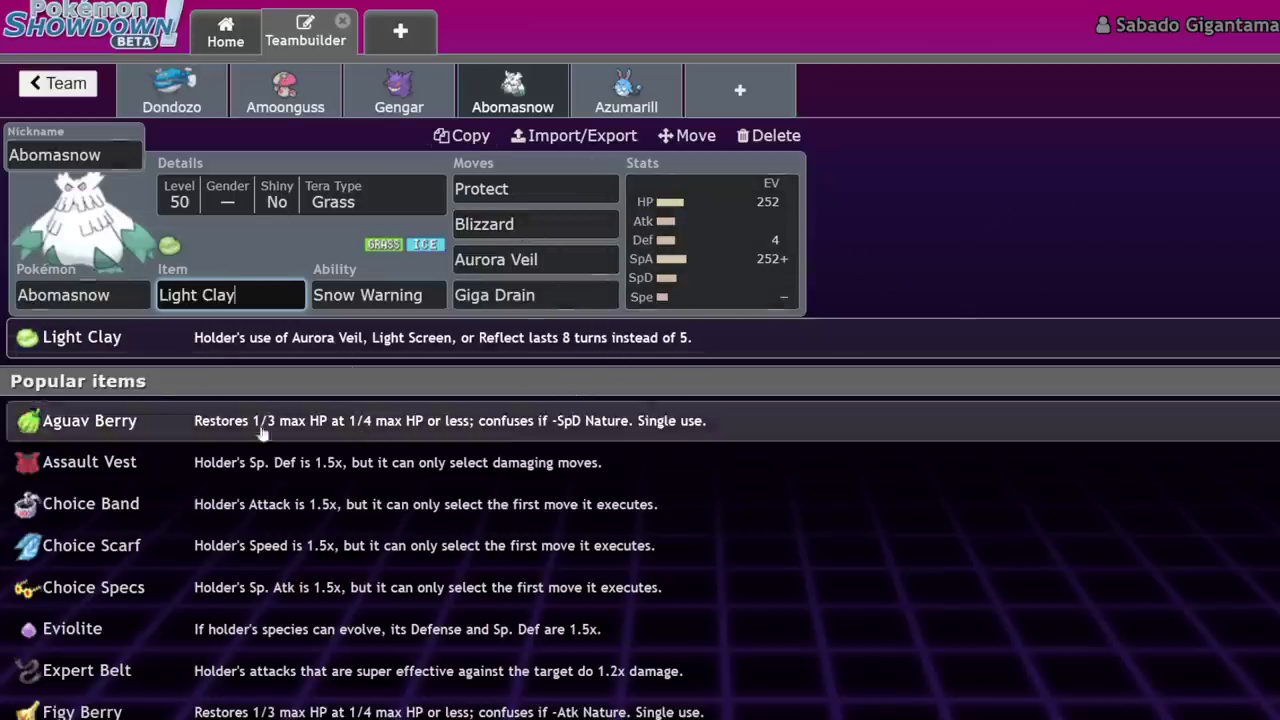
Compare the held items on Dondozo's, Abomasnow's and Azumarill's sets
left_click(212, 96)
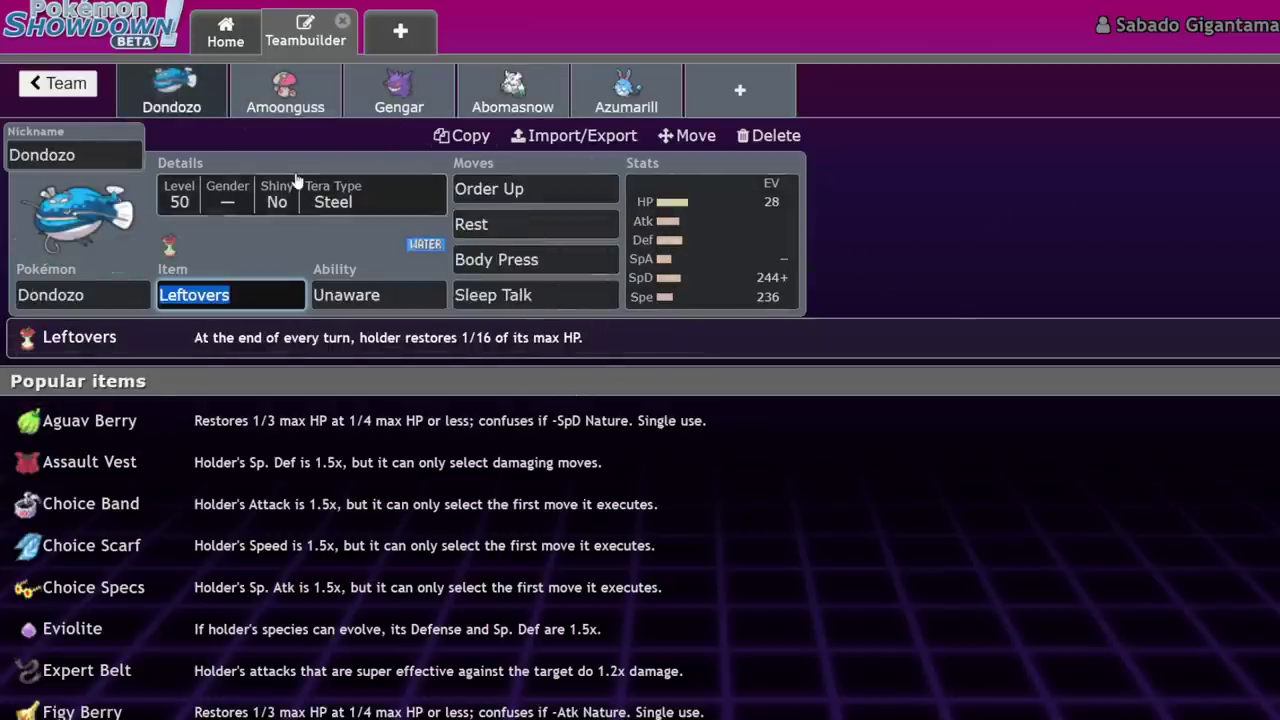
left_click(503, 96)
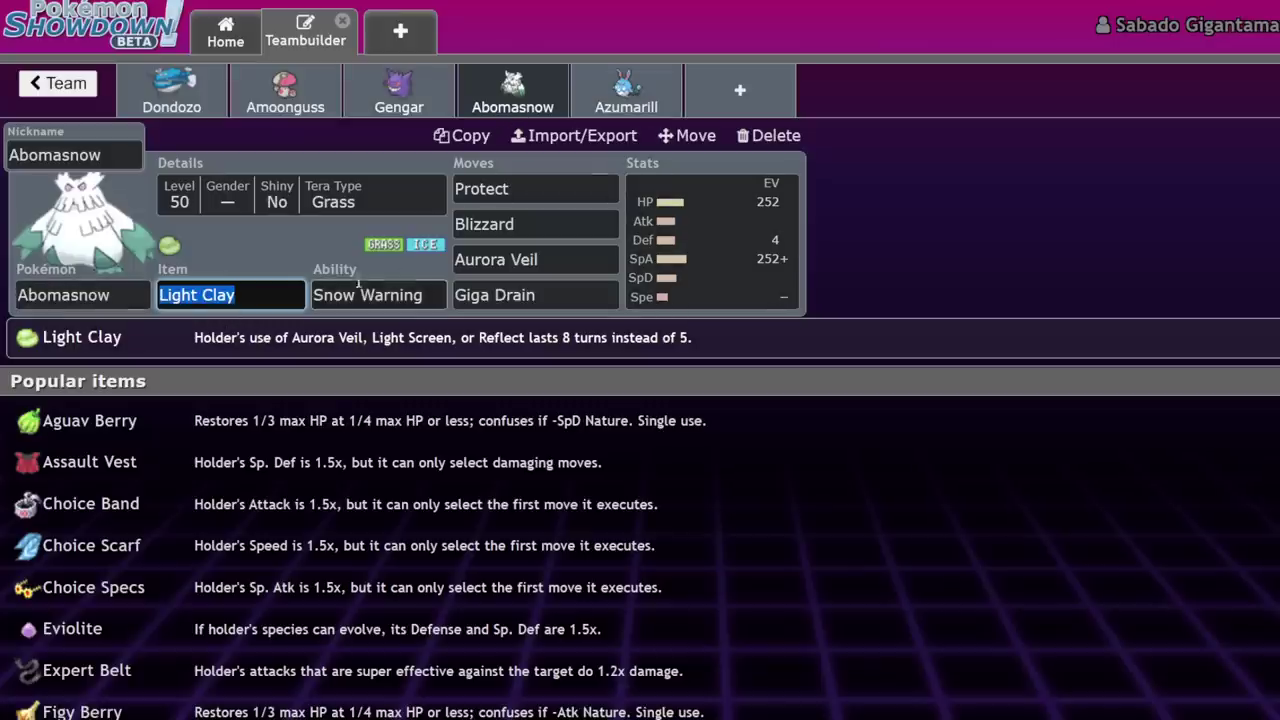
left_click(630, 92)
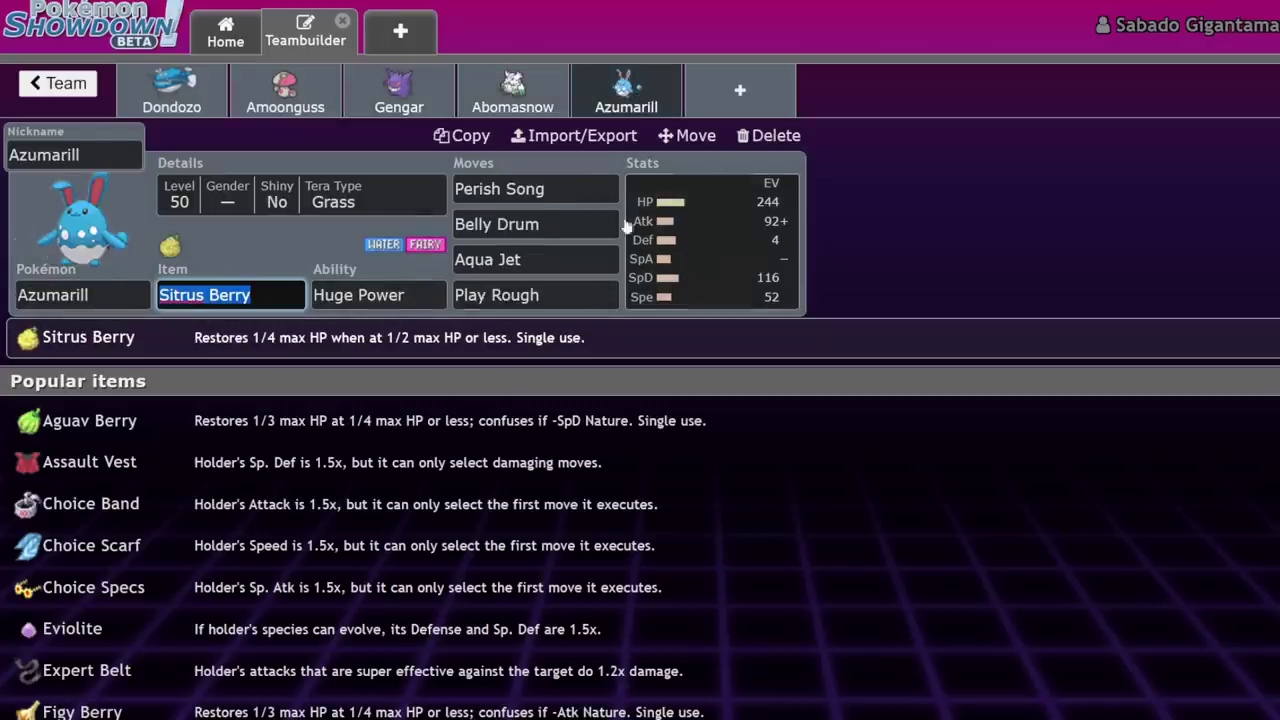
Check Azumarill's Perish Song description and add Meowscarada as the sixth Pokémon on the team
left_click(585, 189)
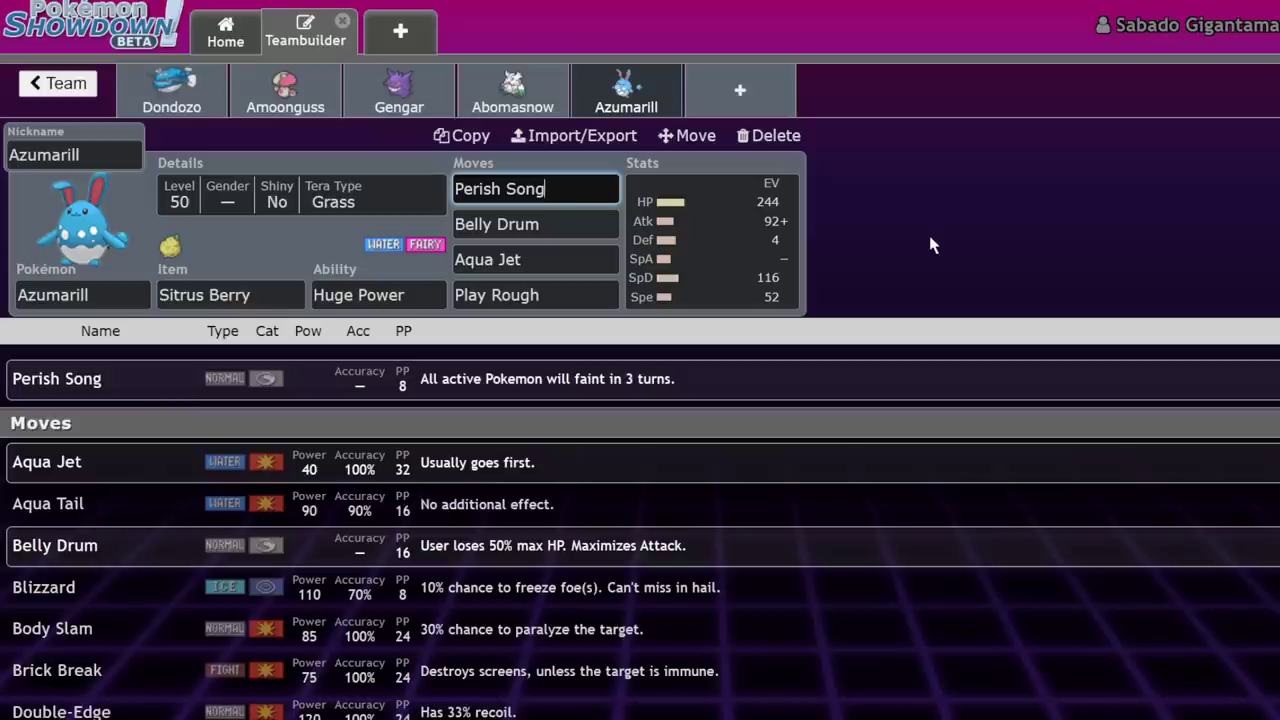
left_click(758, 108)
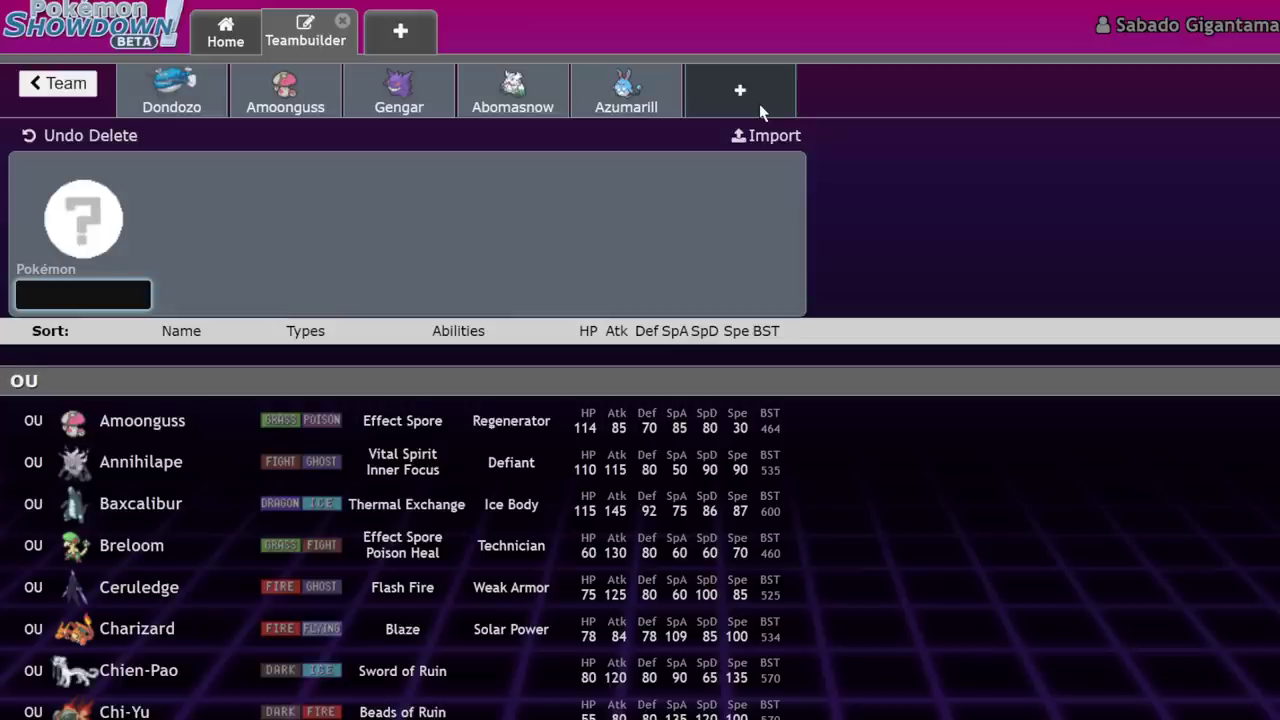
type("meow")
left_click(630, 367)
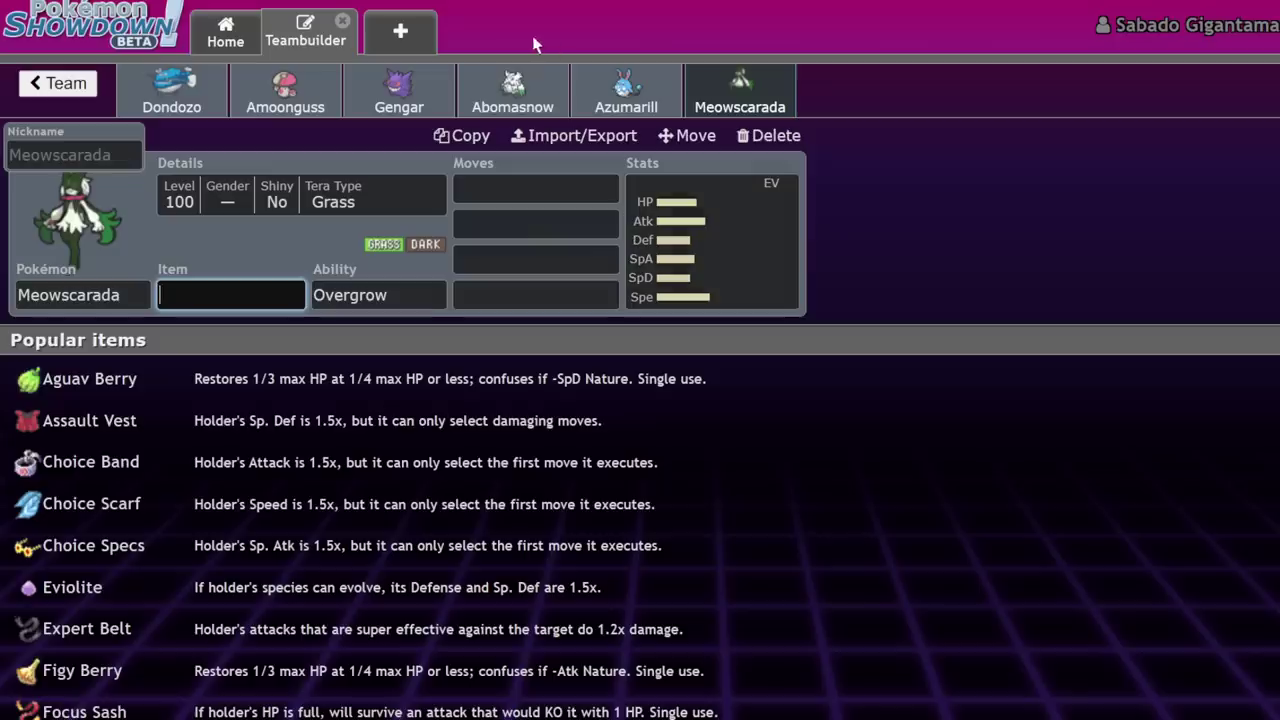
Load Azumarill's Belly Drum Set as Pokémon 2 in the damage calculator and check Dondozo's Order Up, Earthquake and Wave Crash against it
left_click(626, 90)
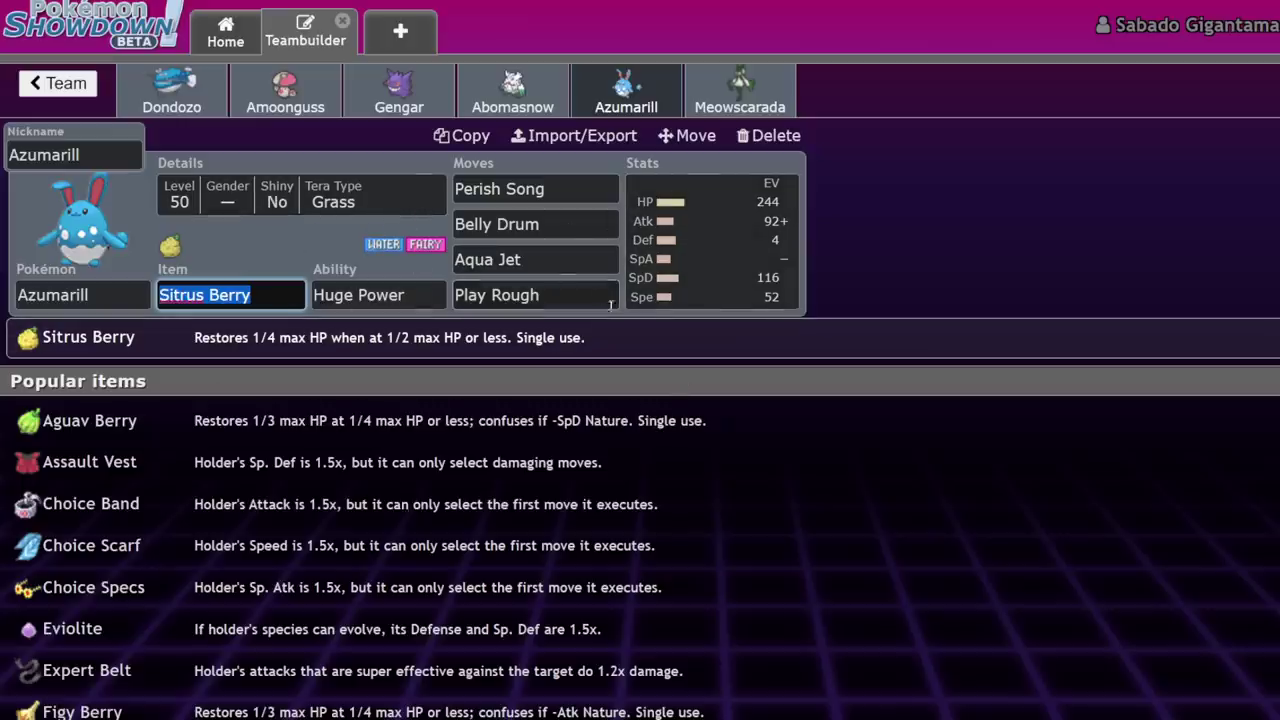
left_click(574, 191)
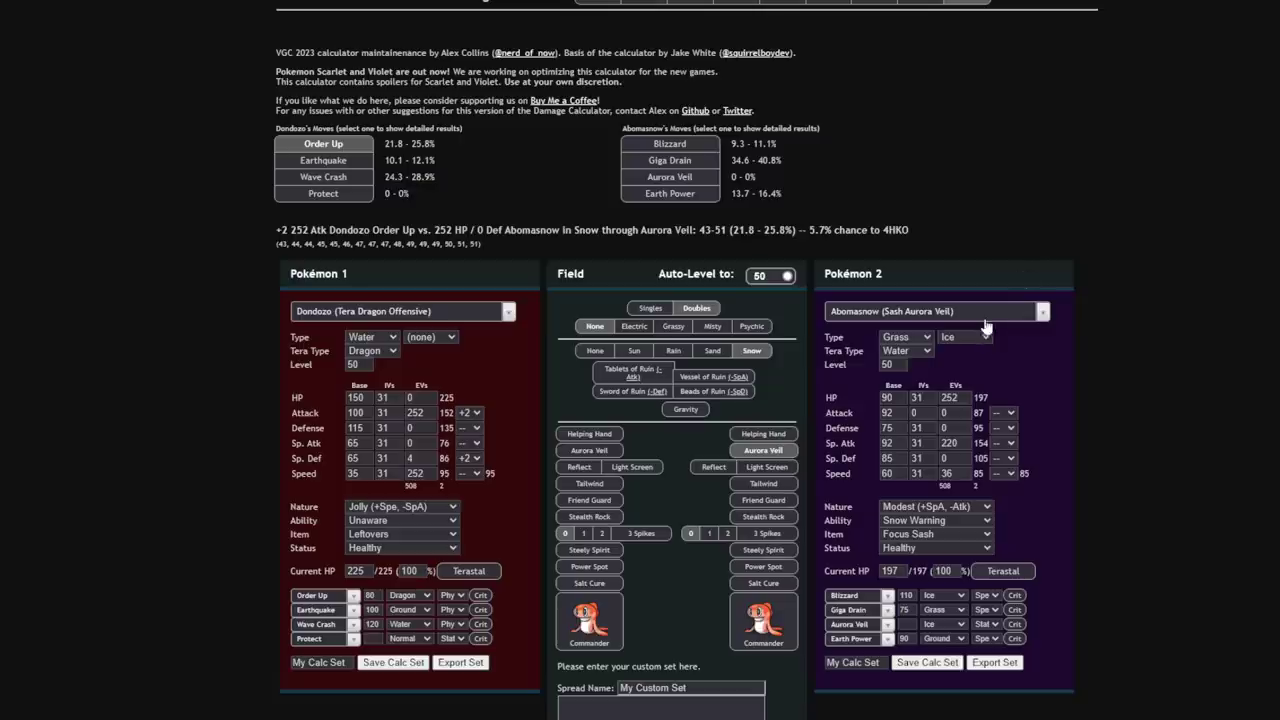
left_click(984, 318)
type("azum")
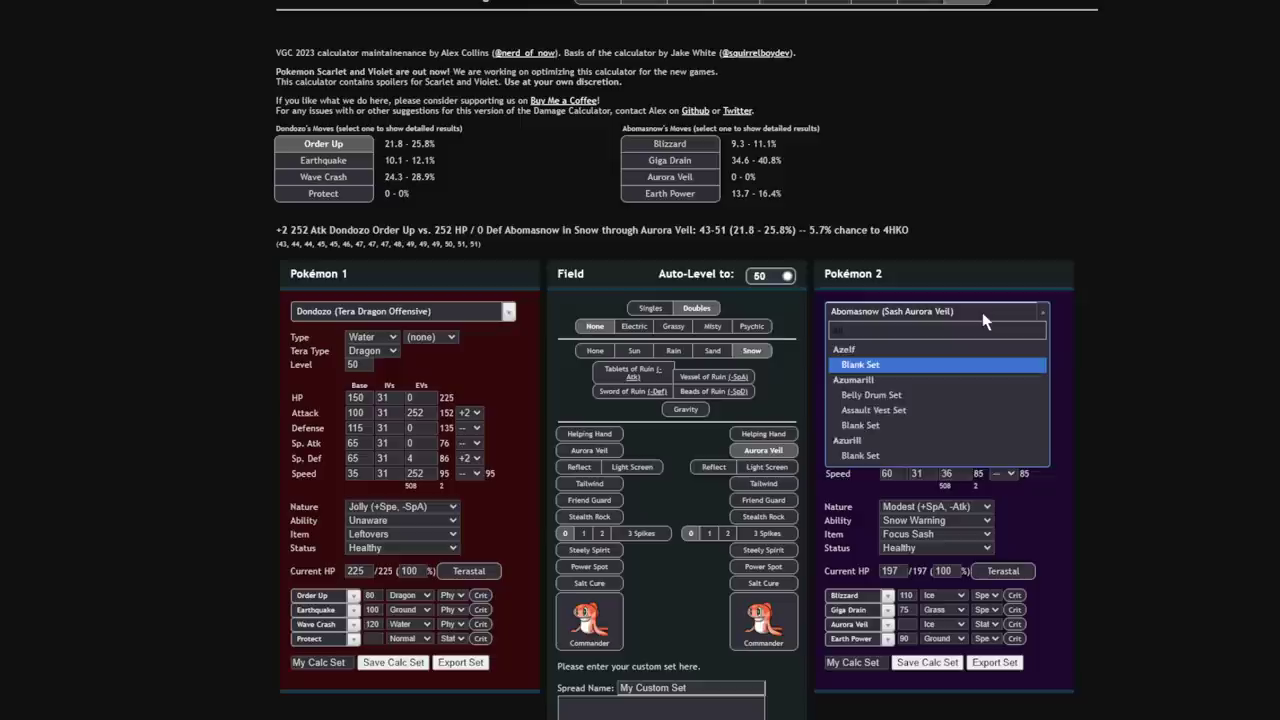
left_click(870, 365)
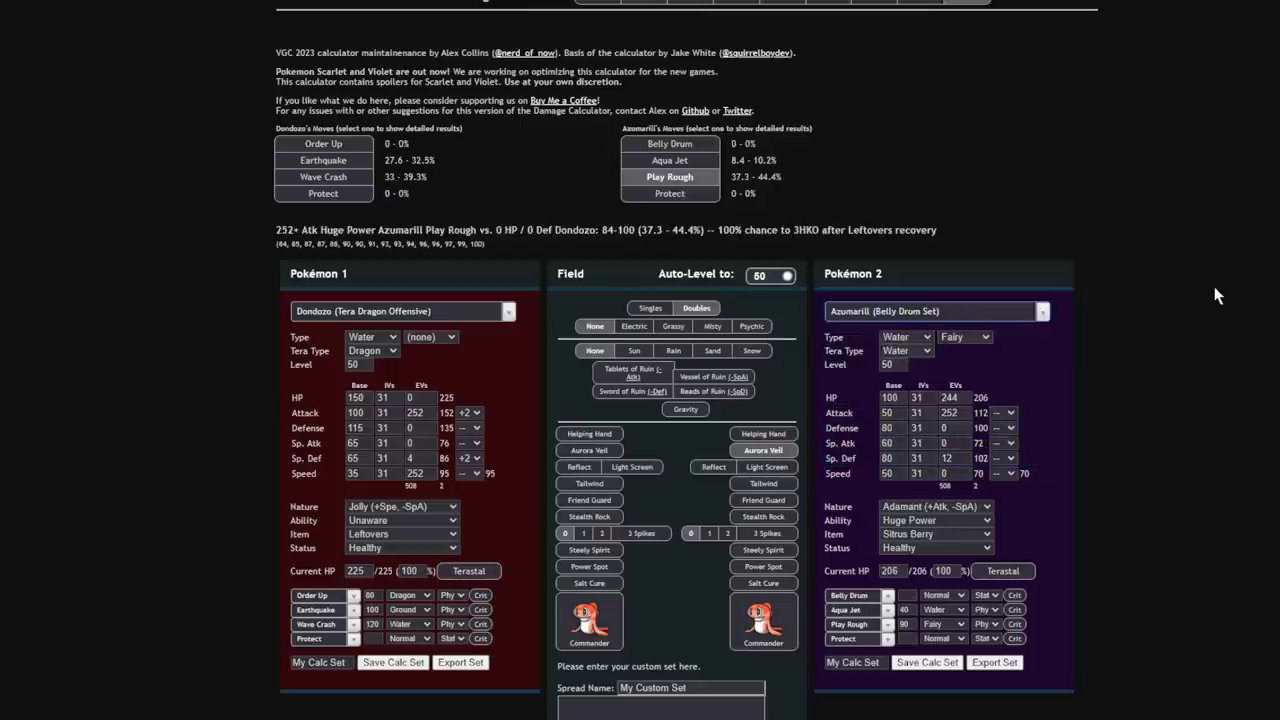
left_click(320, 146)
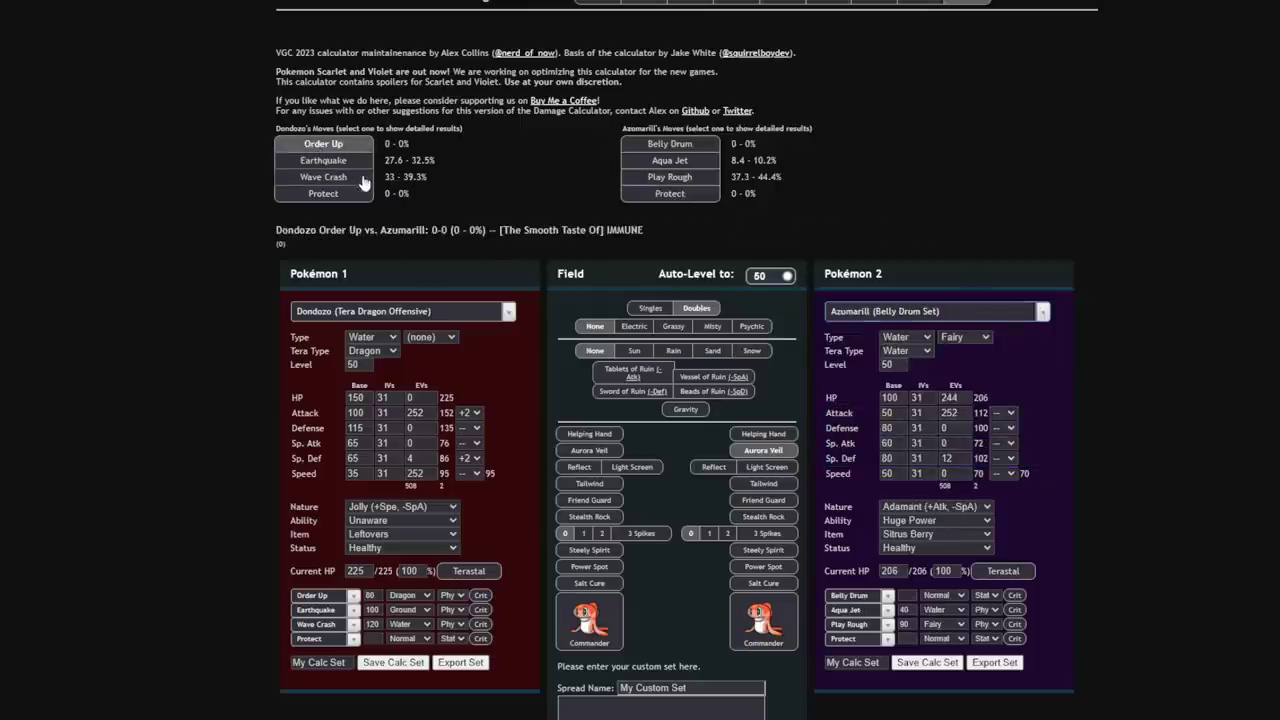
left_click(341, 166)
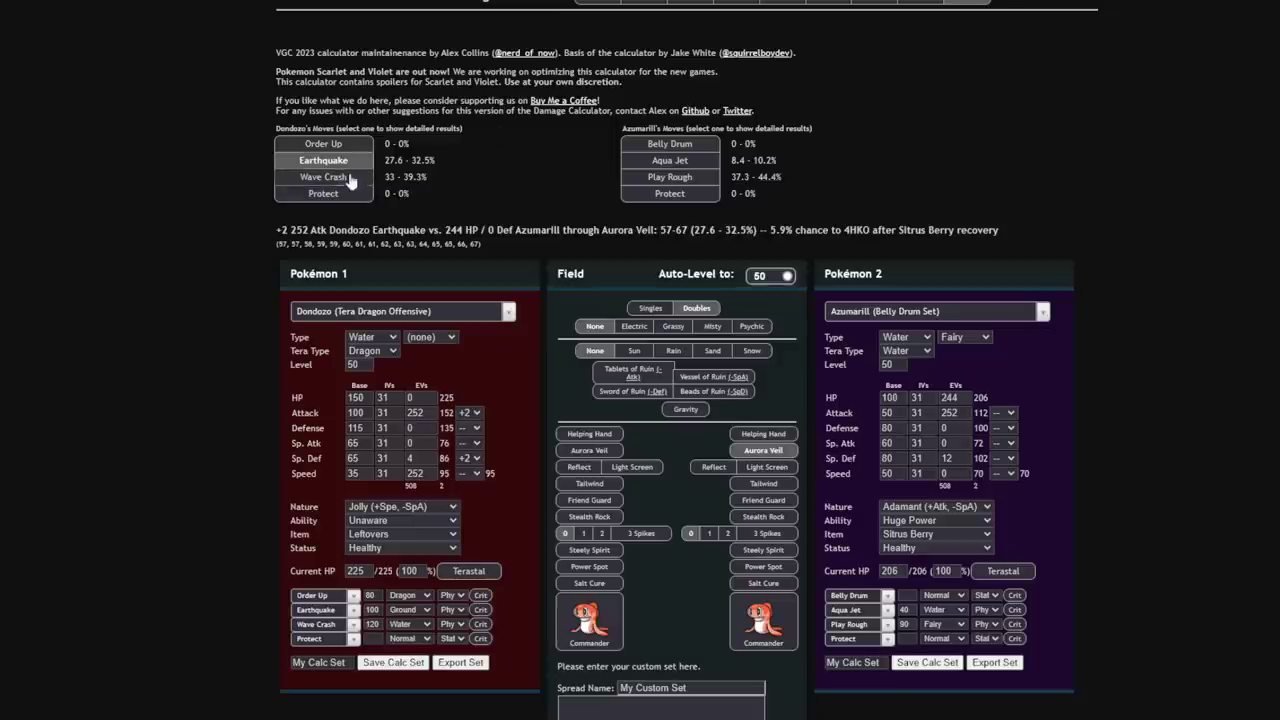
left_click(340, 177)
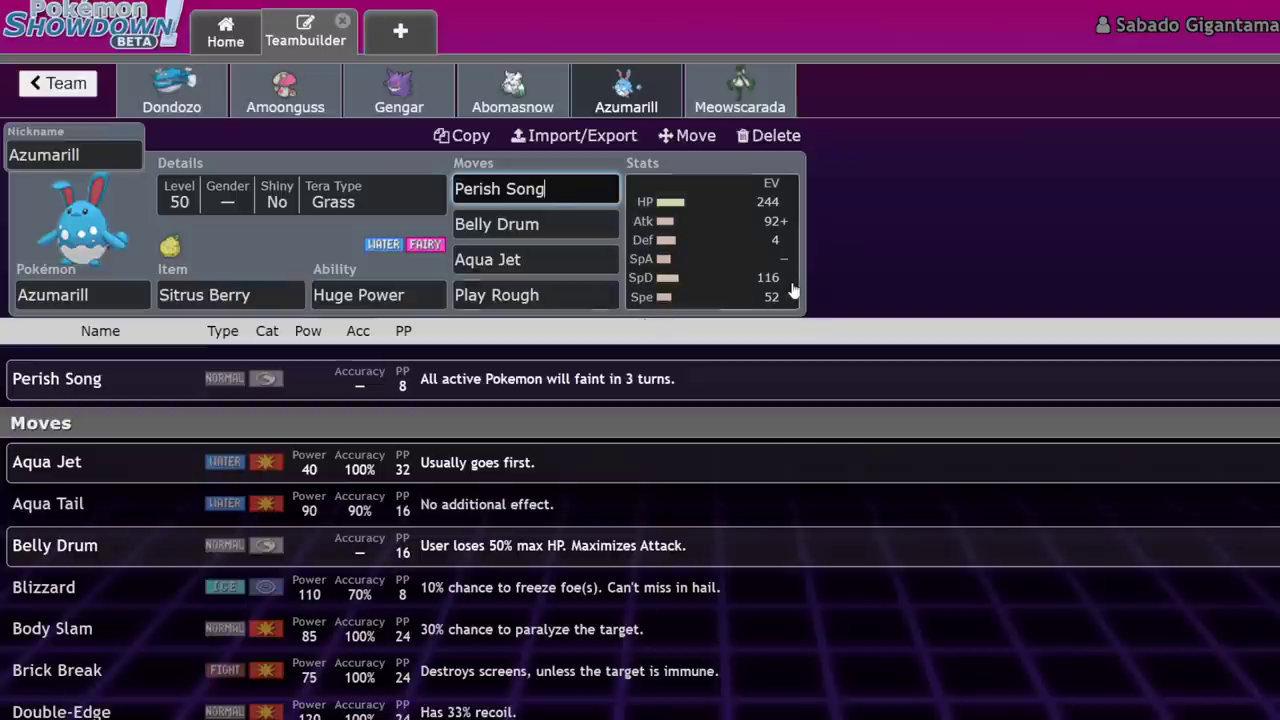
In the Showdown Teambuilder, view Azumarill's EV spread and browse the Pokémon list filtered by the move Perish Song
left_click(792, 290)
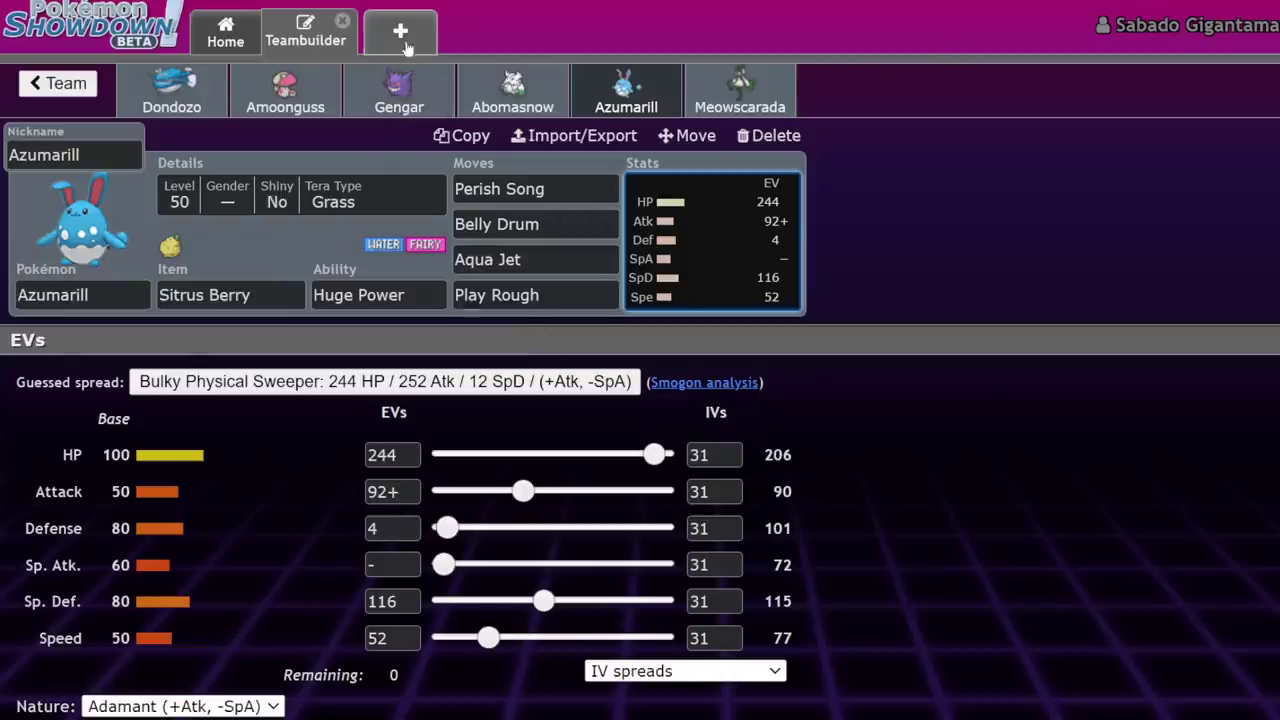
left_click(95, 295)
type("peri")
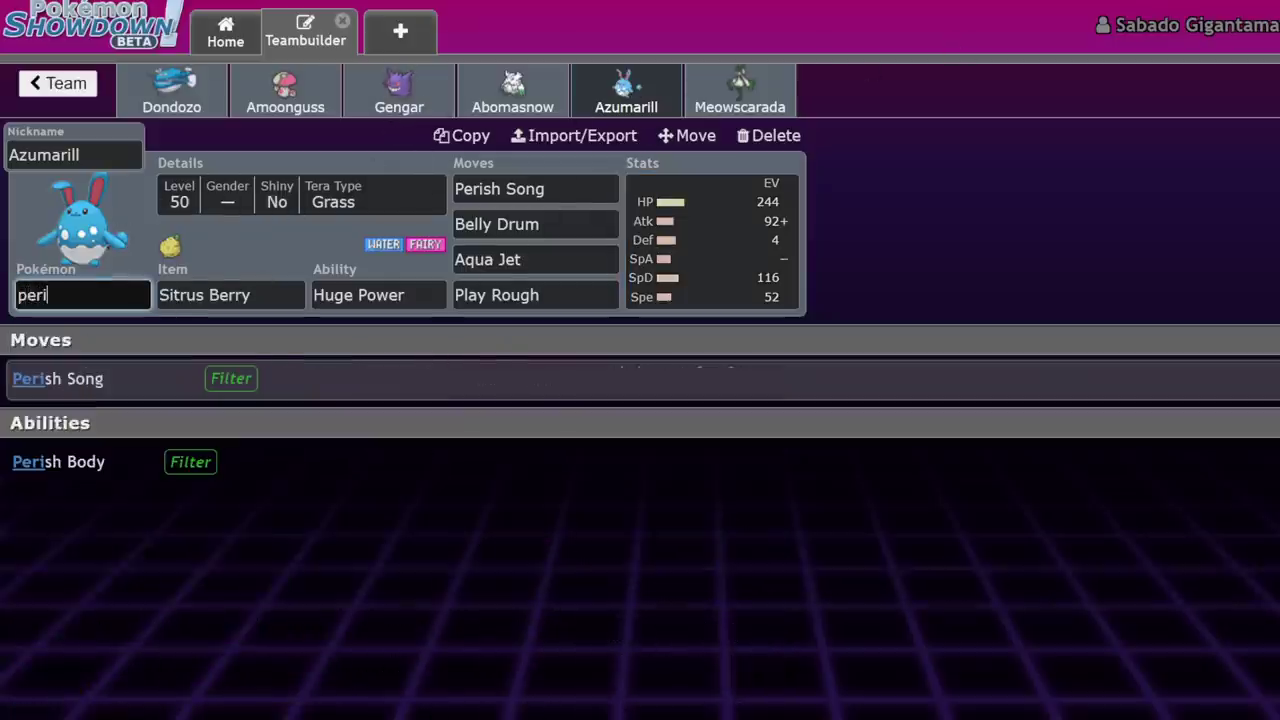
left_click(183, 369)
scroll(357, 443, "down", 2)
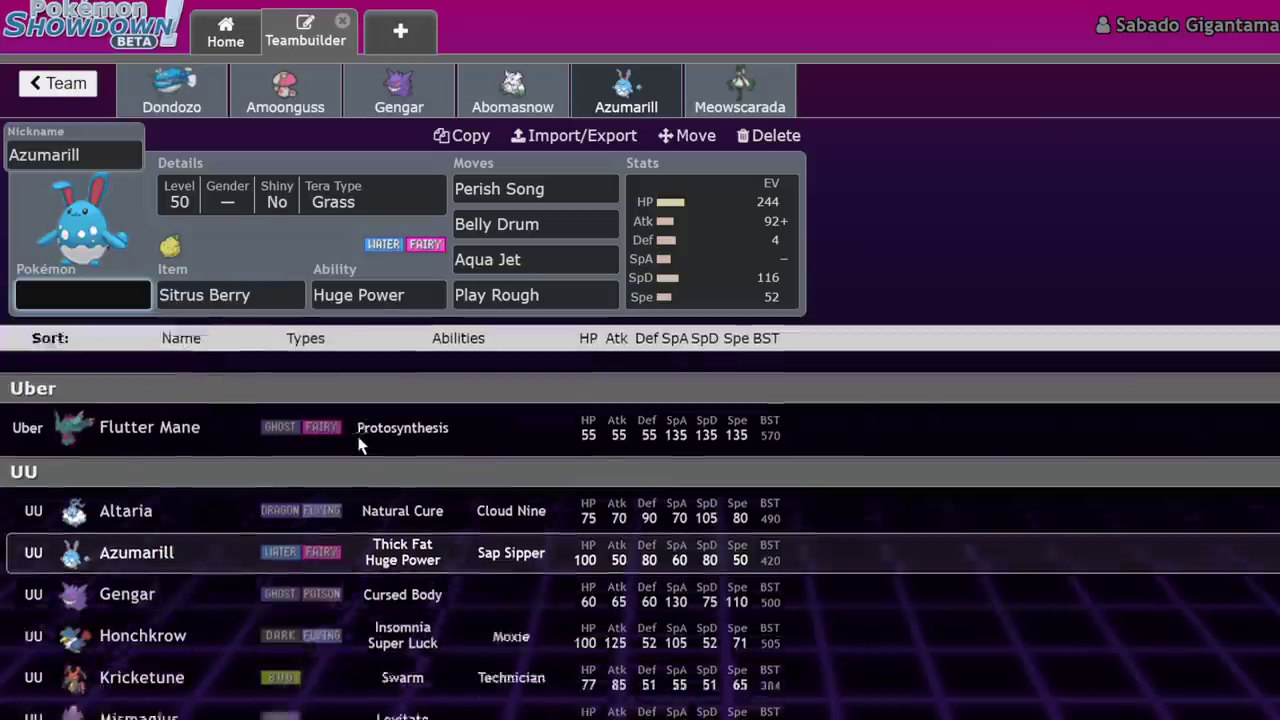
scroll(360, 444, "down", 1)
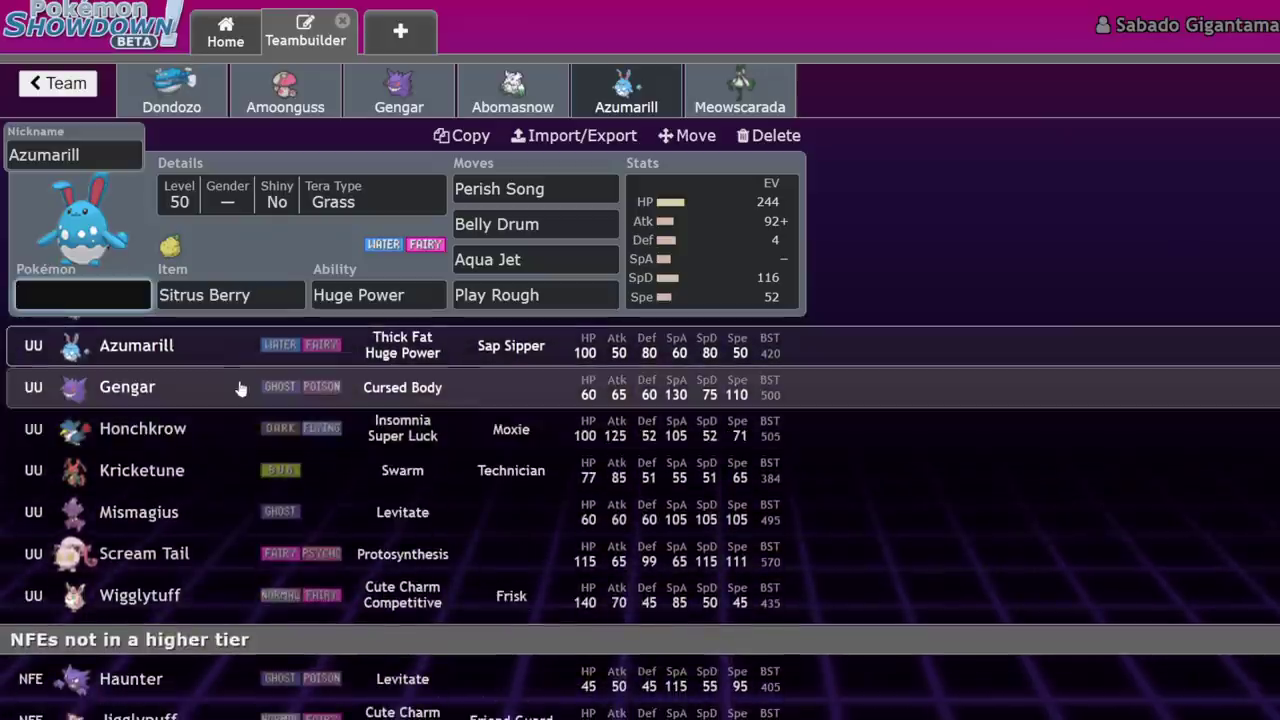
scroll(277, 449, "down", 1)
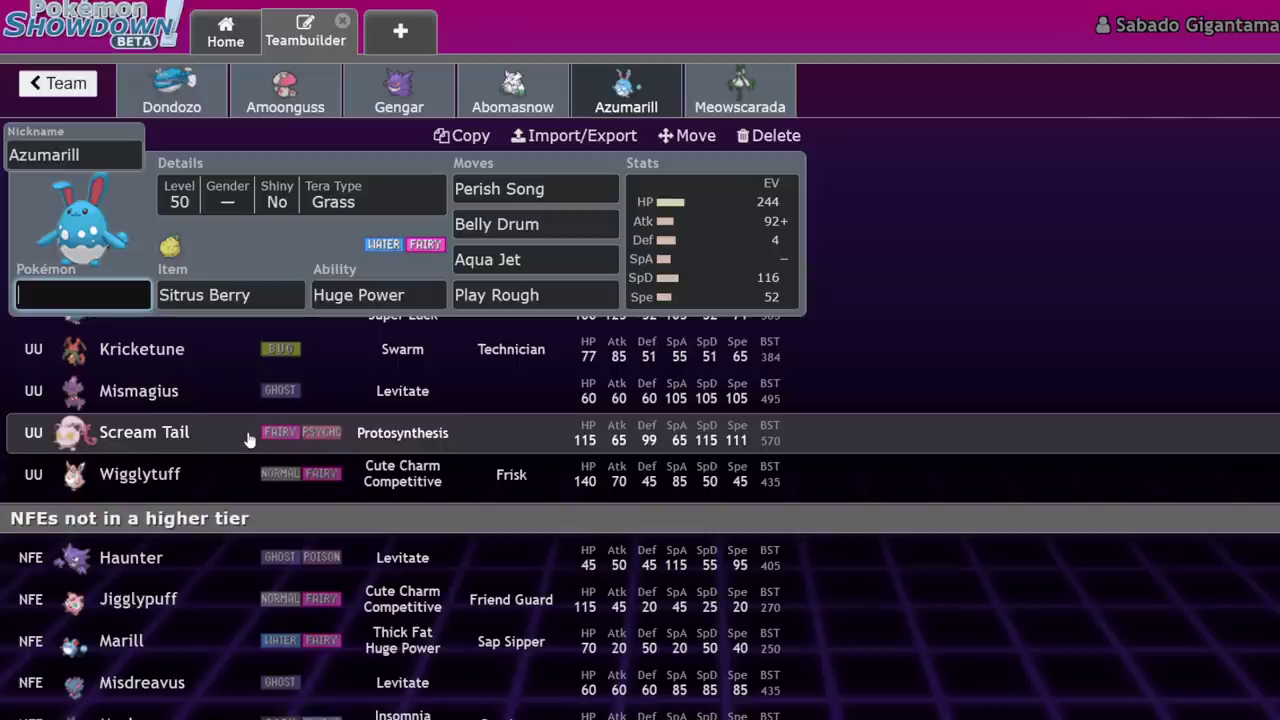
scroll(223, 492, "down", 2)
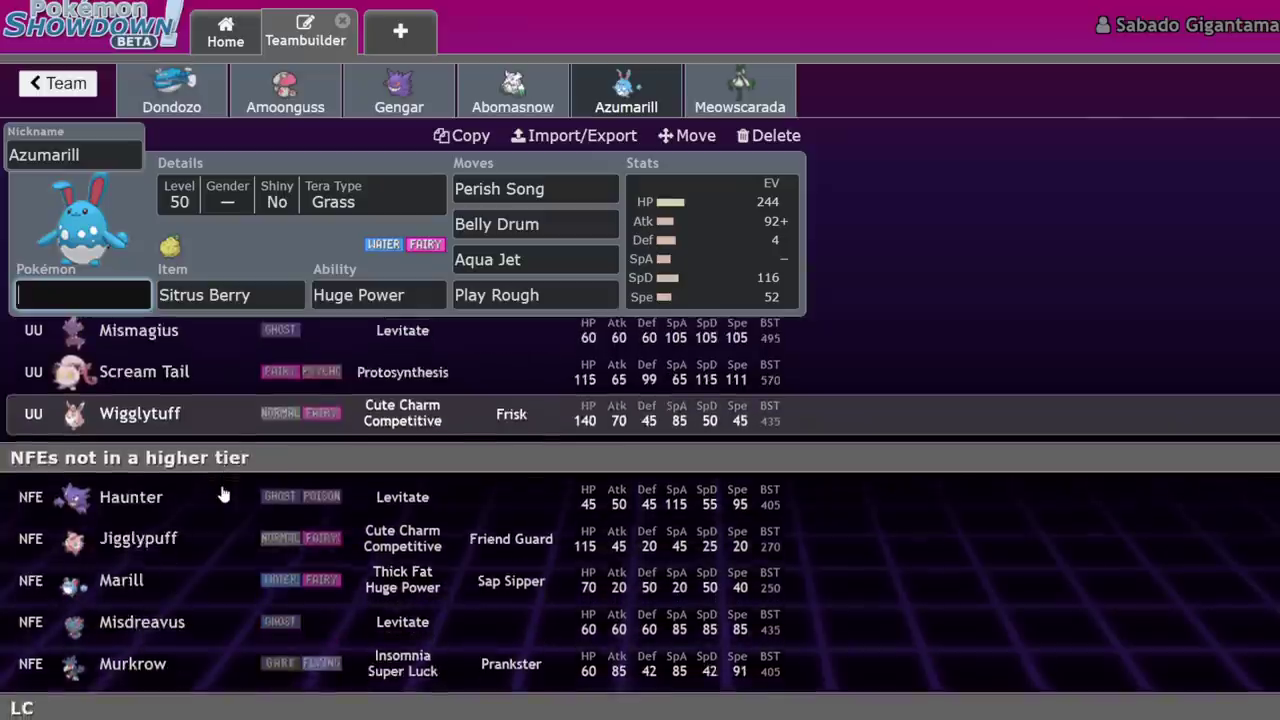
scroll(243, 491, "up", 5)
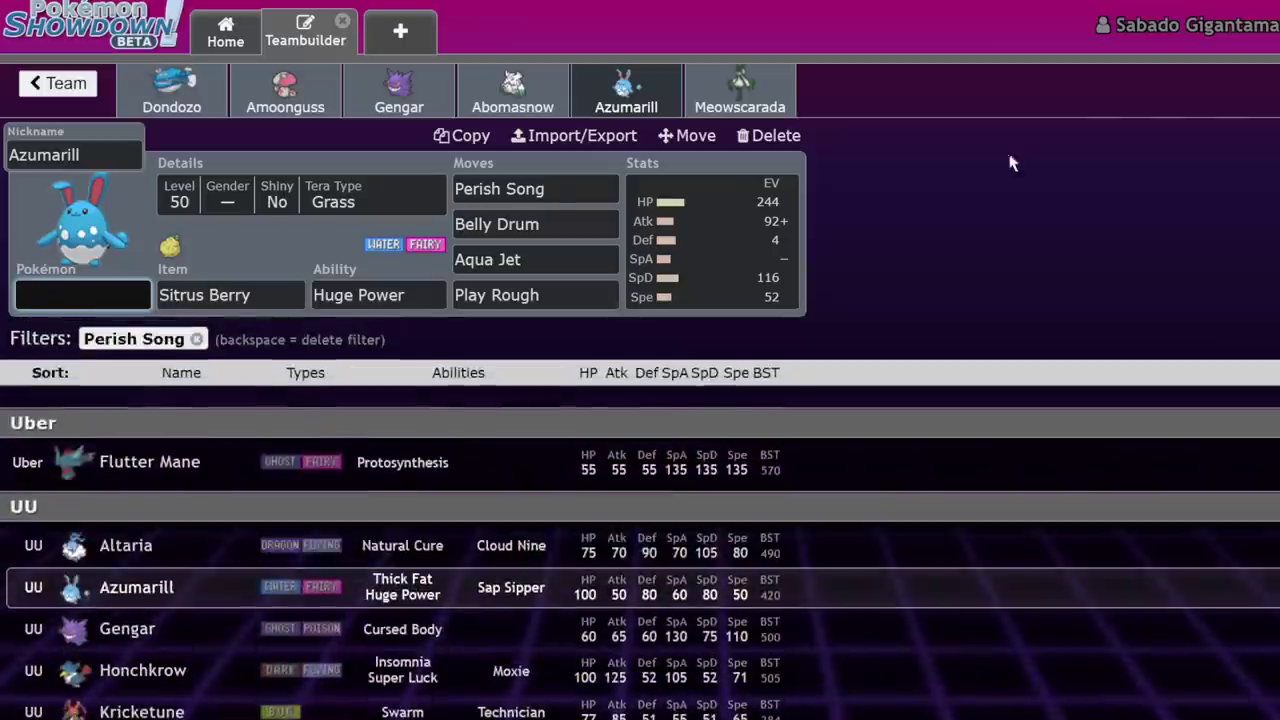
Give Meowscarada Flower Trick as its first move
left_click(768, 112)
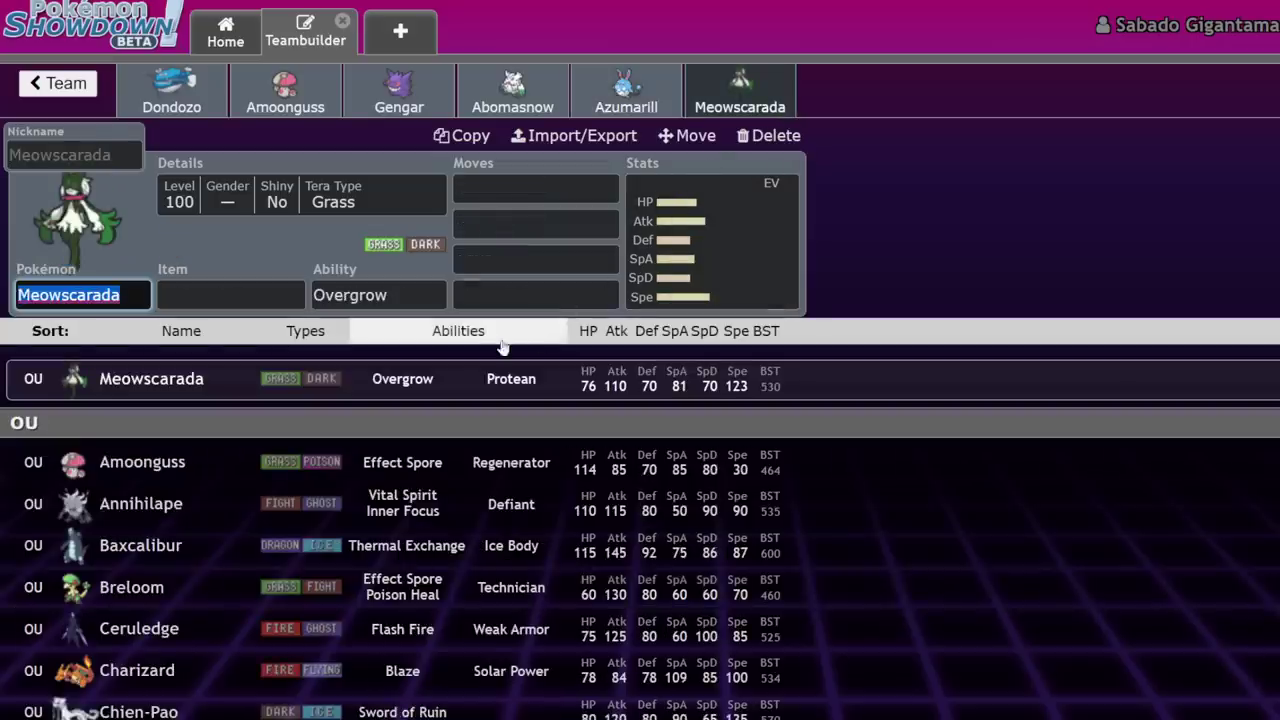
left_click(540, 188)
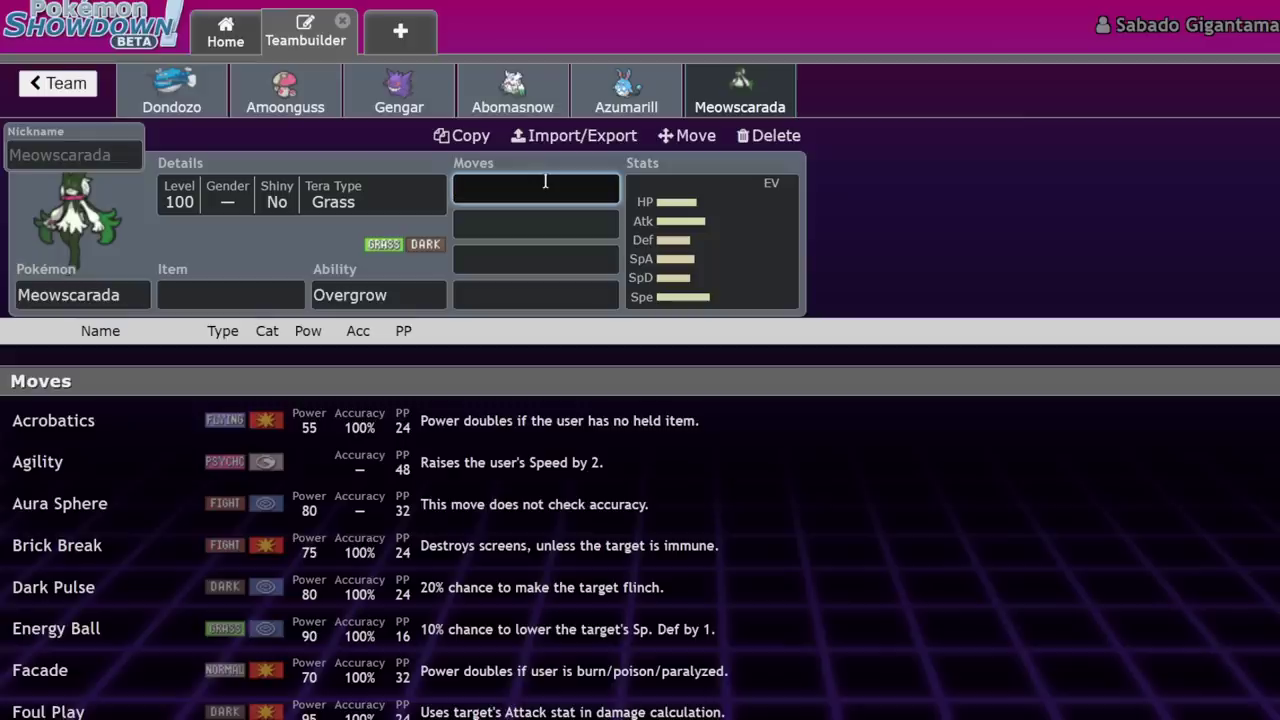
type("flow")
left_click(508, 372)
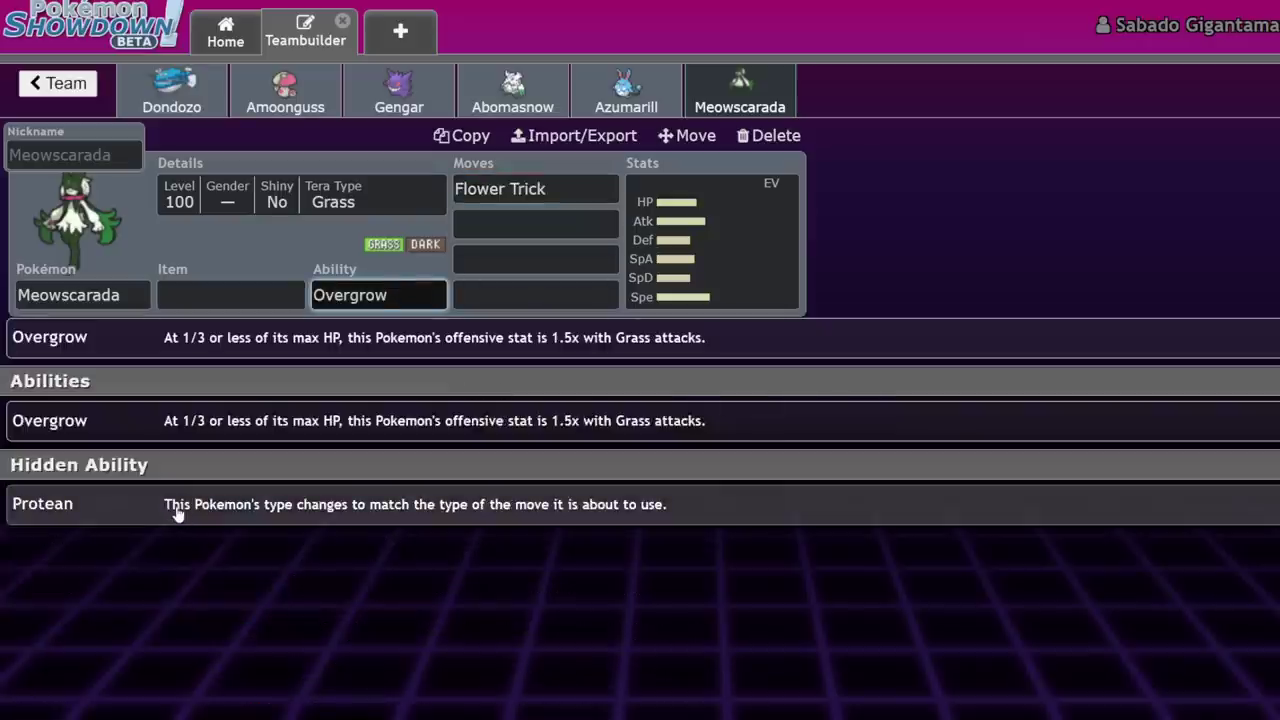
Try Protean on Meowscarada, restore Overgrow as its ability, and give it a Focus Sash
left_click(175, 505)
key("shift+Tab")
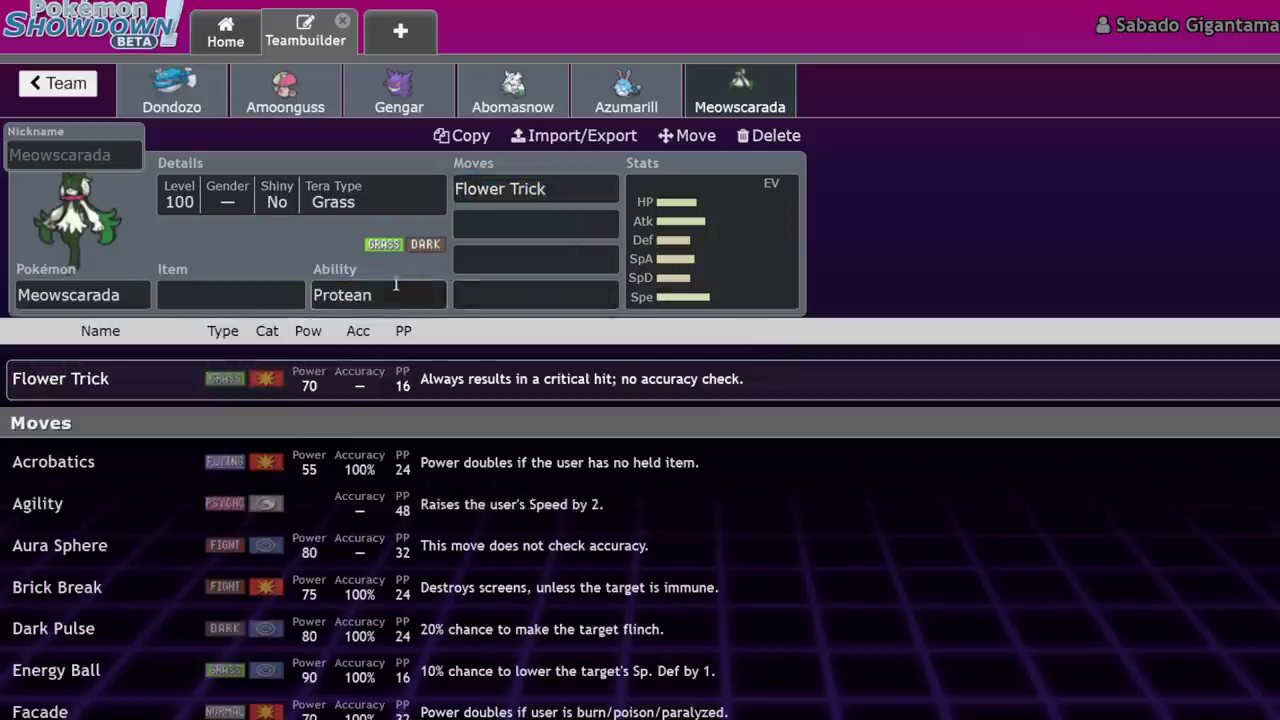
left_click(197, 421)
left_click(268, 289)
type("sas")
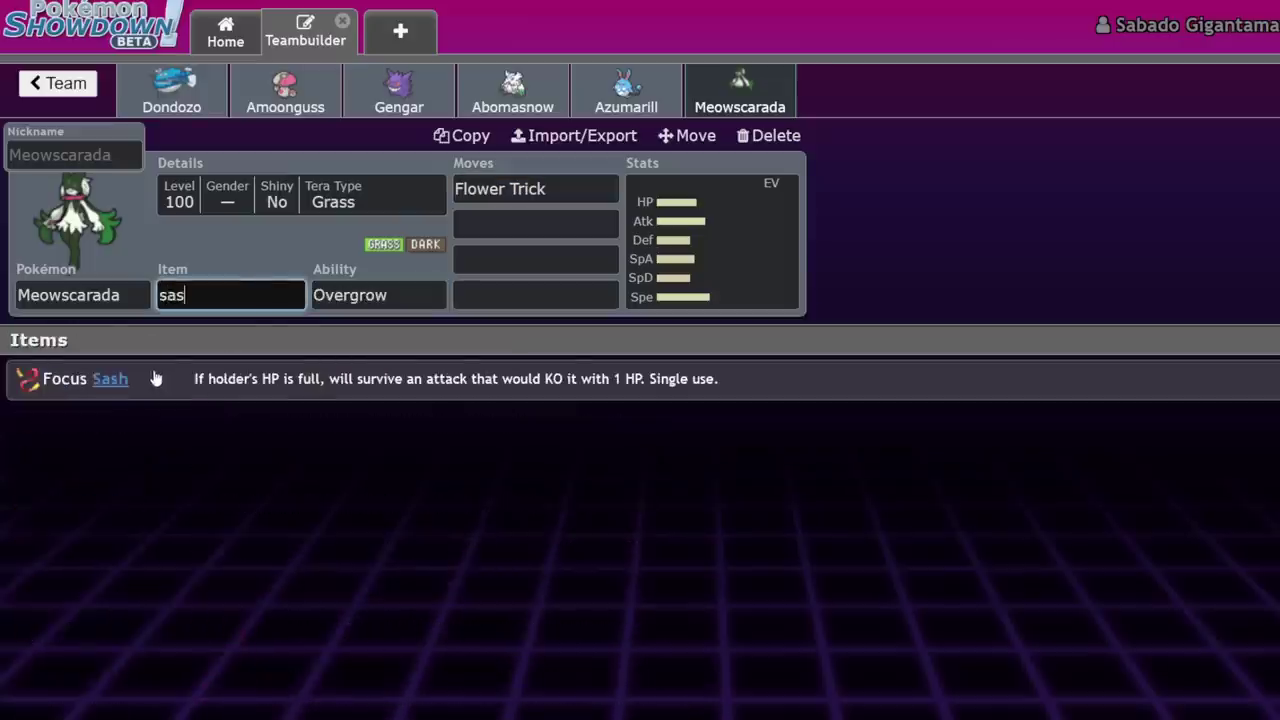
key("Return")
left_click(636, 229)
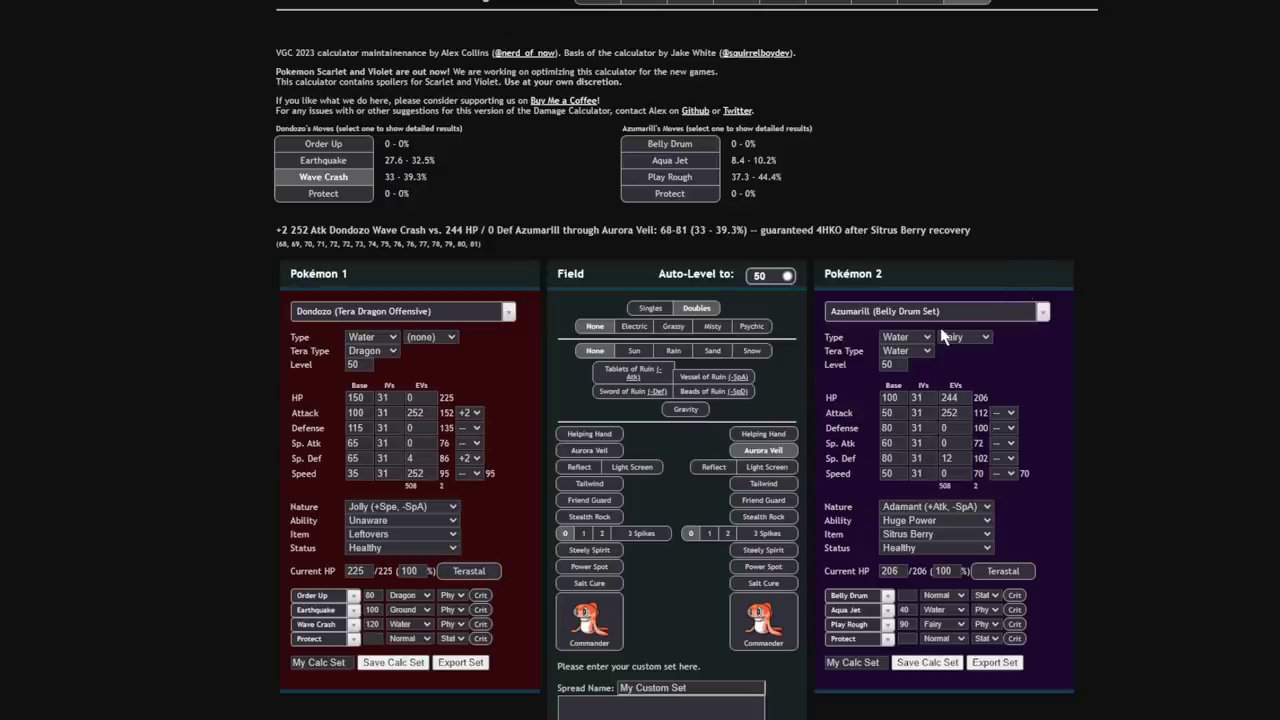
In the damage calculator, load Meowscarada's Sash Set as Pokémon 2 and boost Dondozo's Defense to +2
left_click(958, 322)
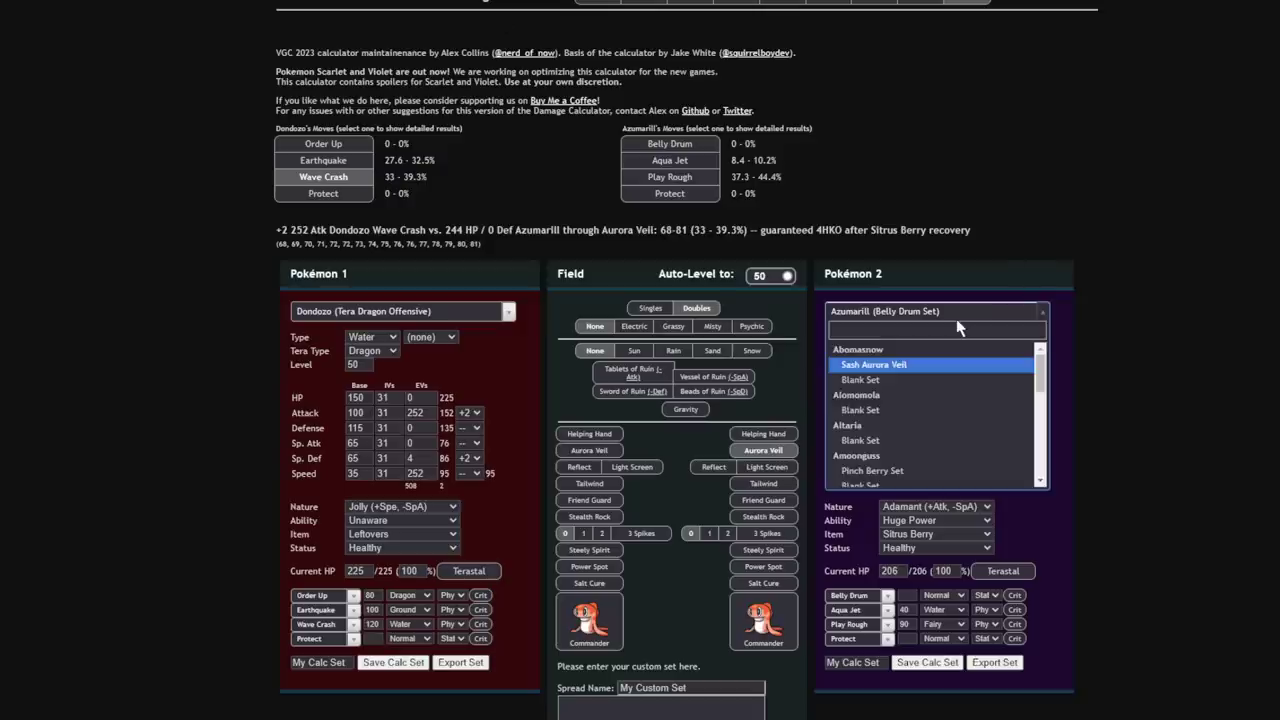
type("meow")
left_click(862, 365)
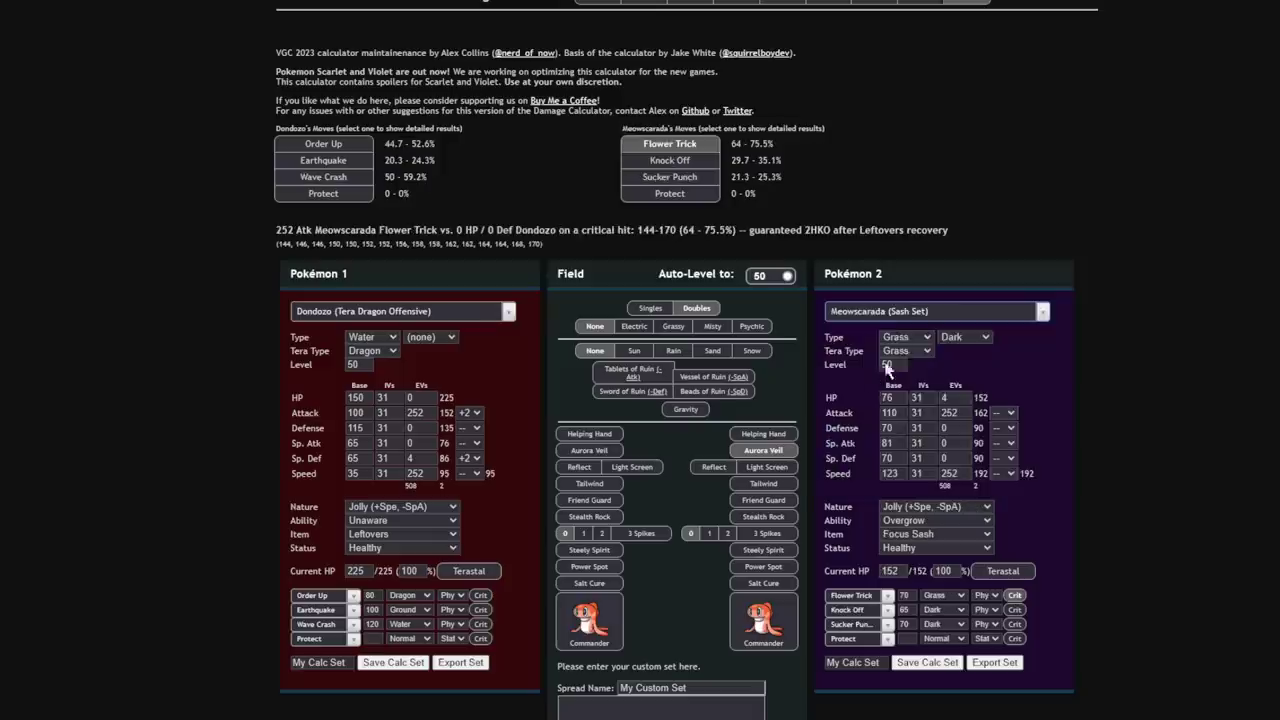
left_click(475, 497)
left_click(1068, 196)
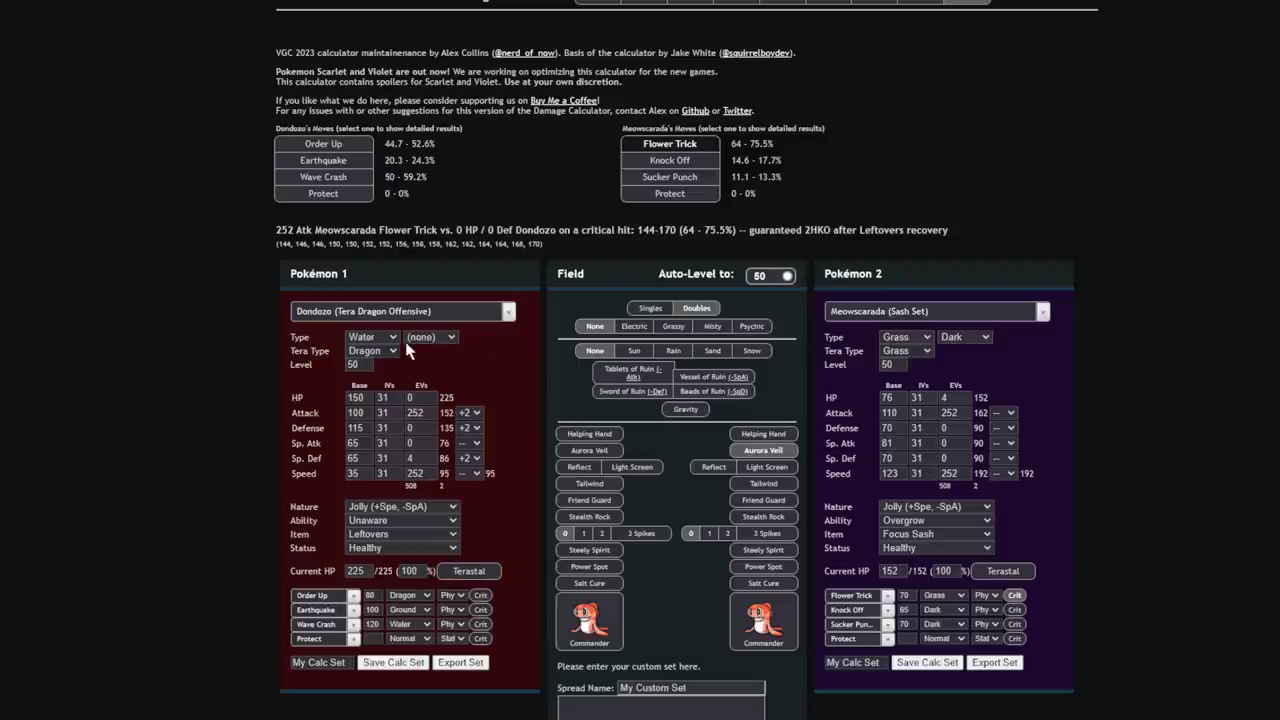
Compare Flower Trick's damage with Dondozo Terastallized and not, and load Meowscarada's Choice Band Protean set
left_click(470, 572)
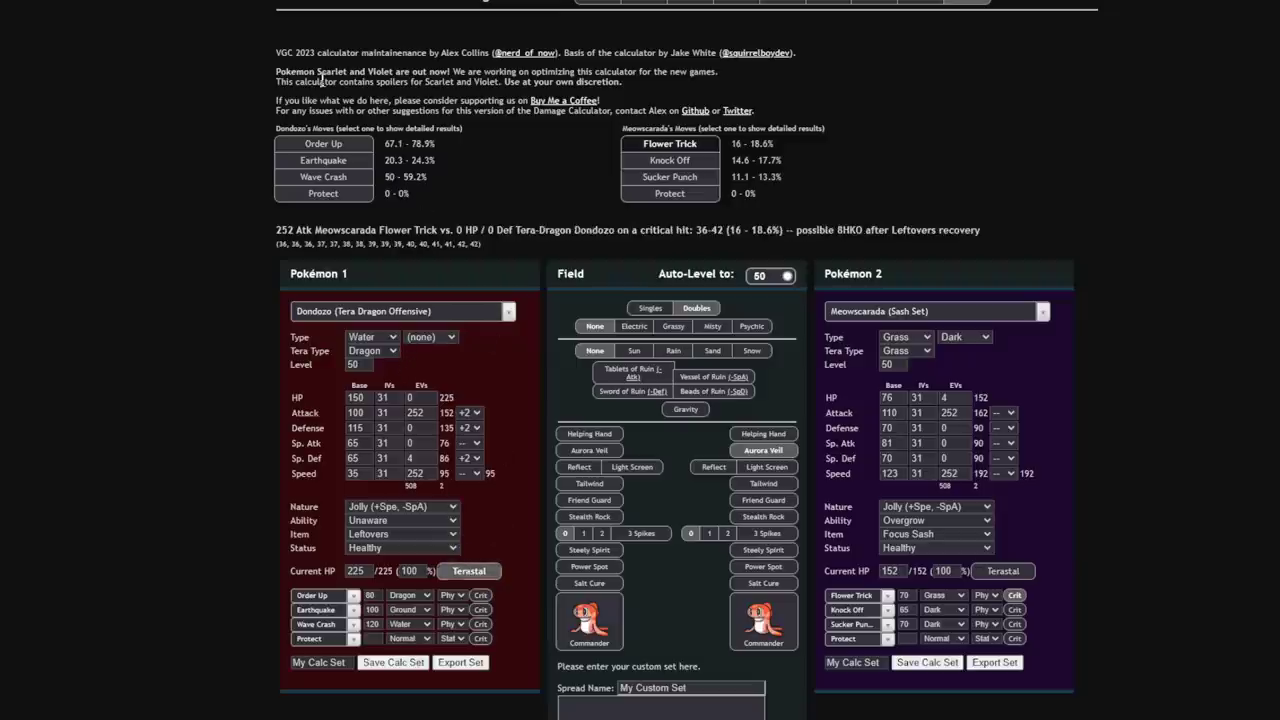
left_click(469, 572)
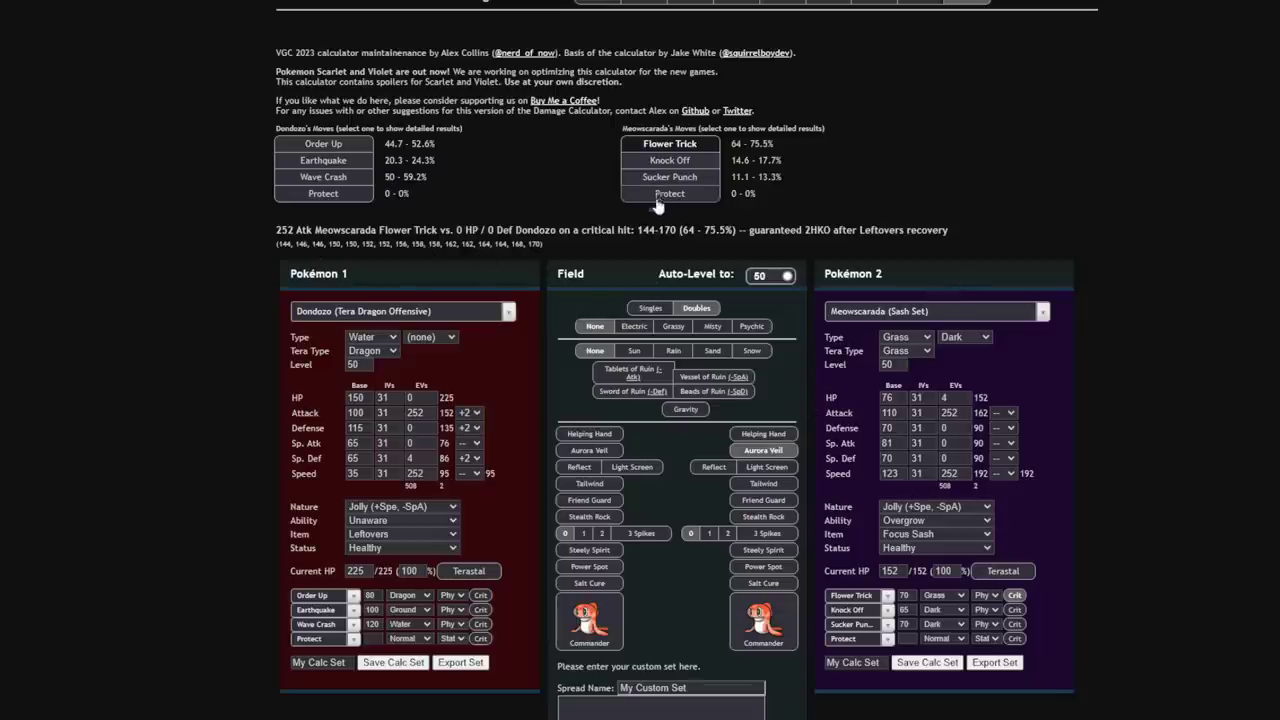
left_click(952, 315)
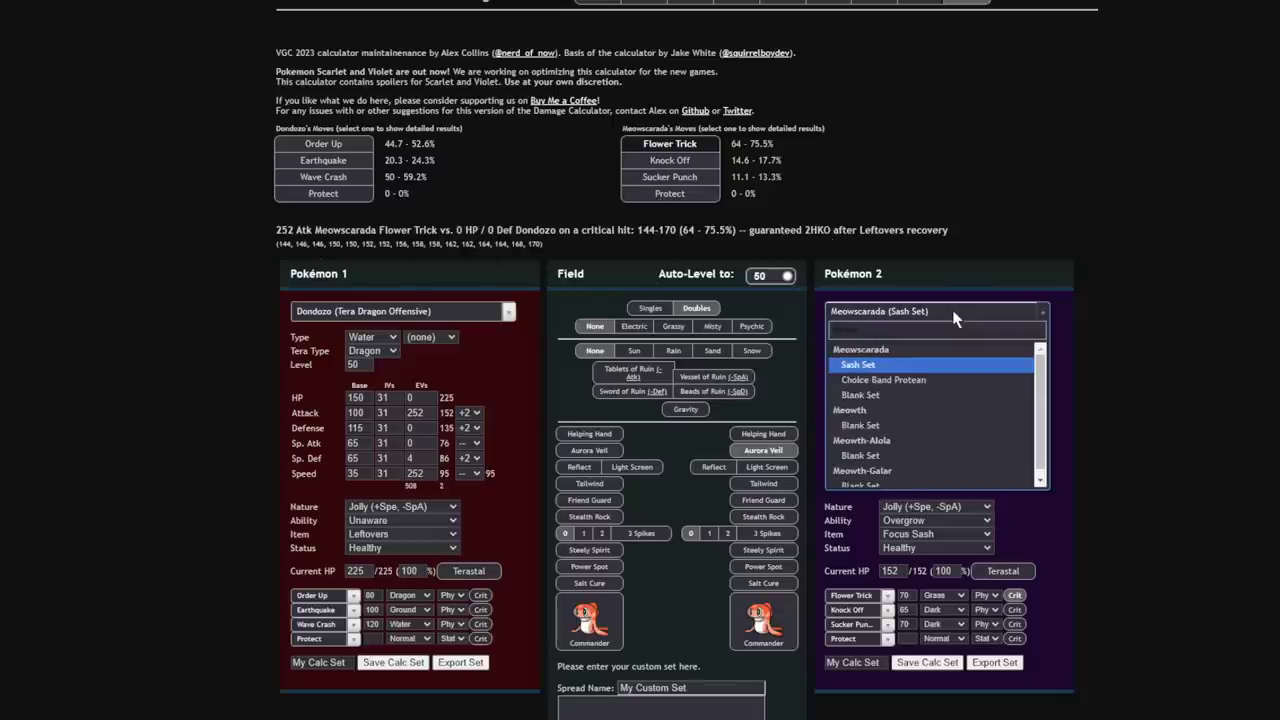
left_click(895, 380)
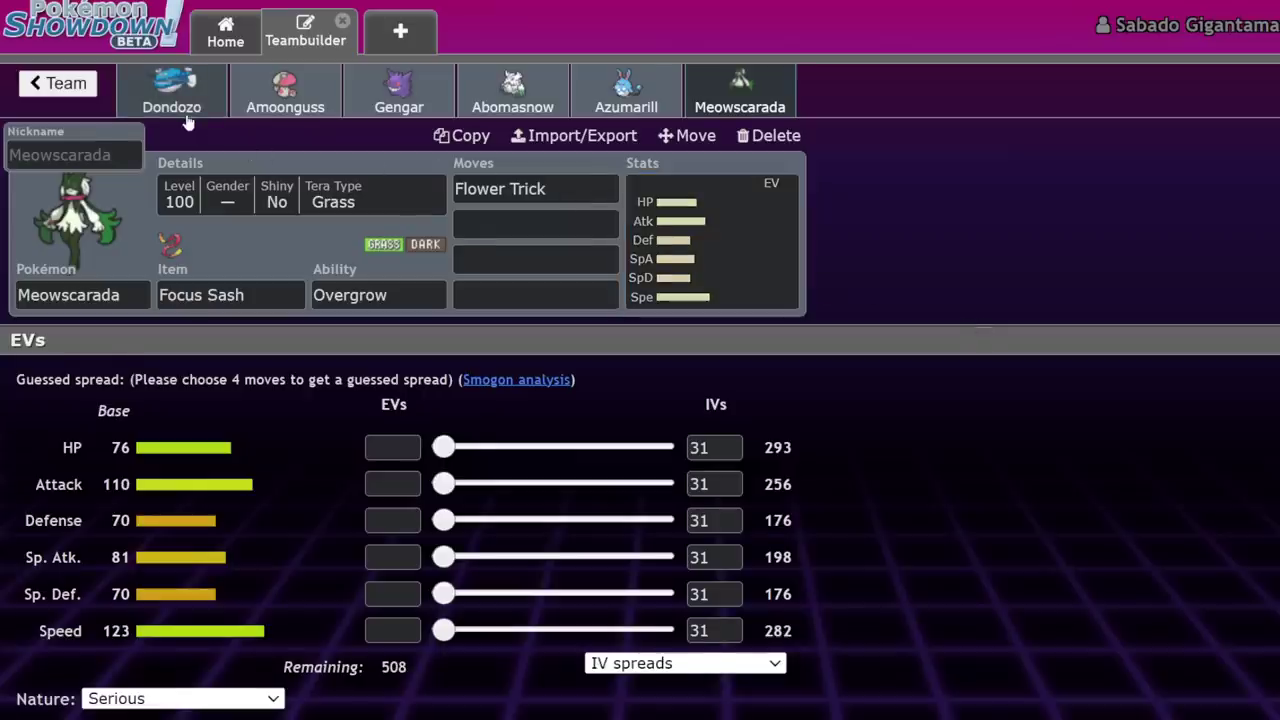
Back in the Showdown Teambuilder, review the full team overview and the Dondozo, Amoonguss, Meowscarada and Gengar sets
left_click(172, 100)
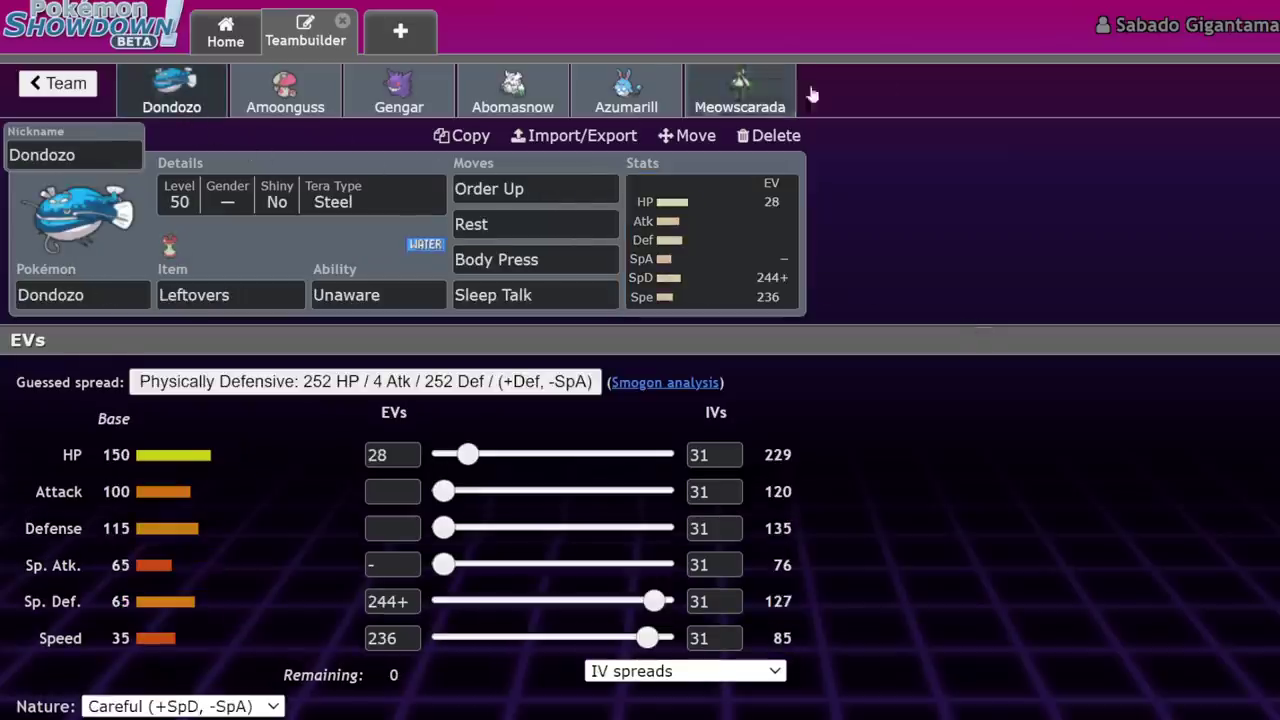
left_click(58, 84)
scroll(549, 286, "down", 3)
scroll(736, 301, "up", 3)
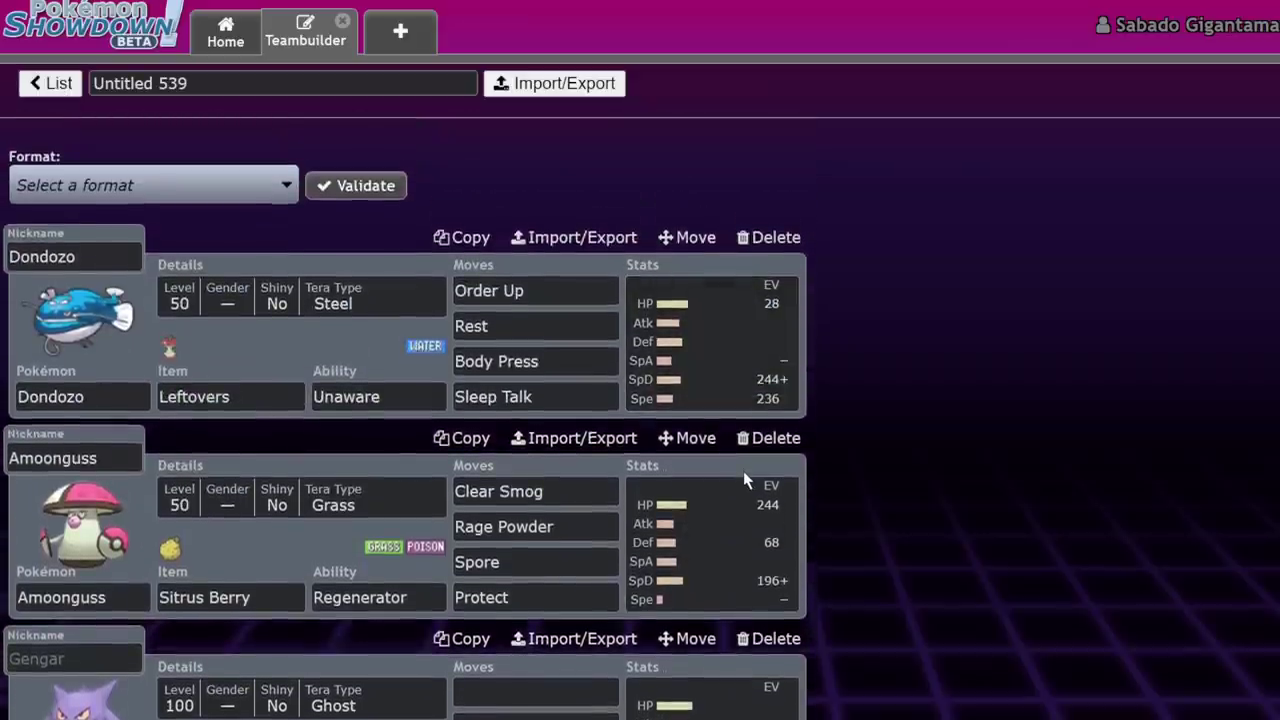
left_click(743, 471)
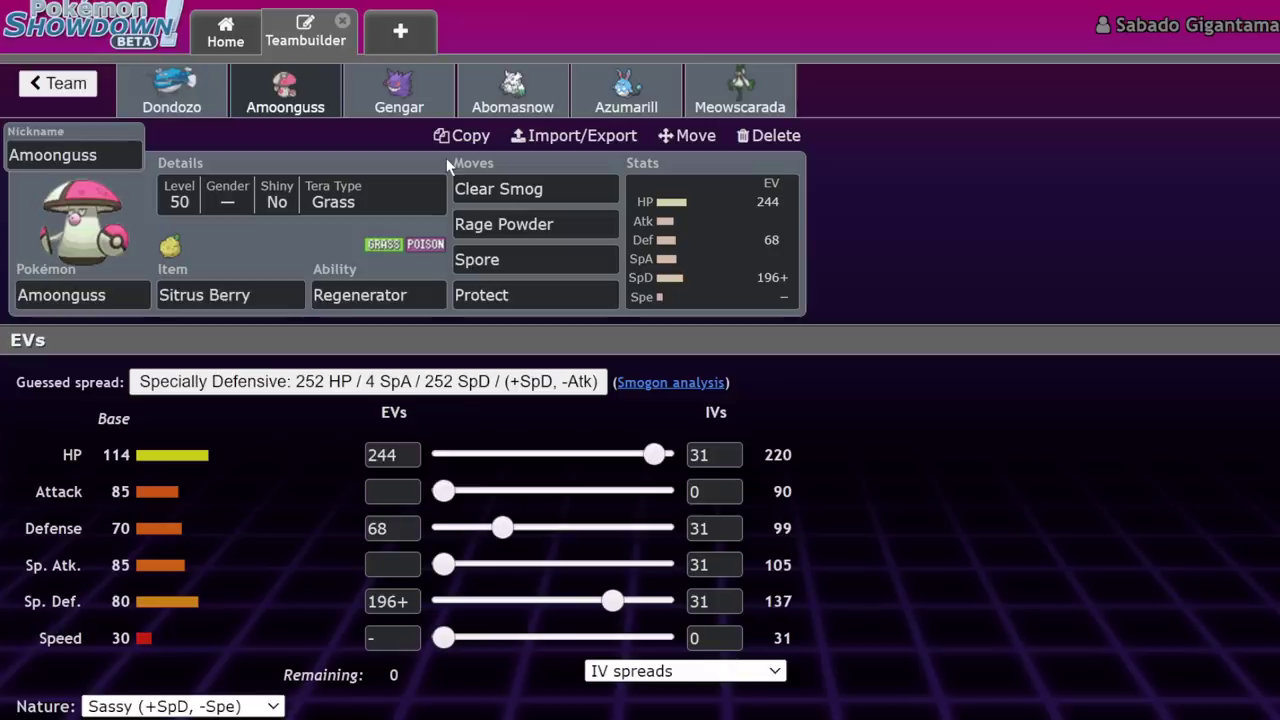
left_click(750, 112)
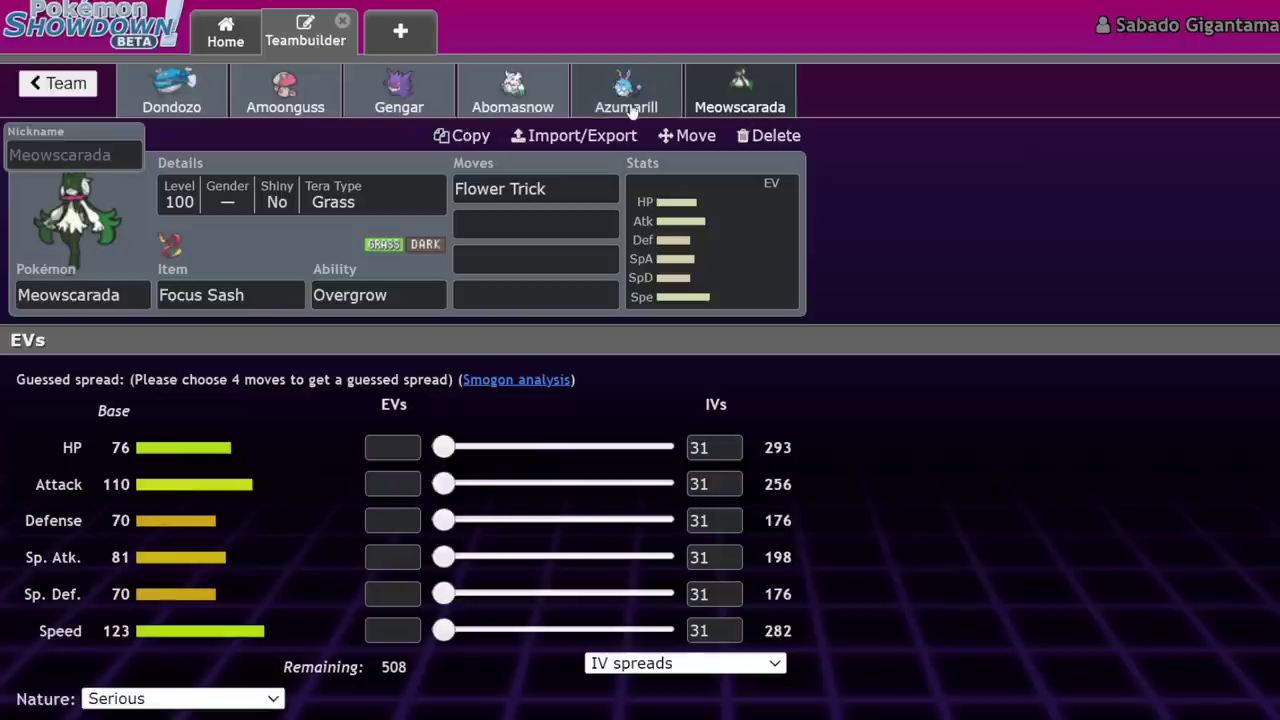
left_click(303, 100)
left_click(360, 100)
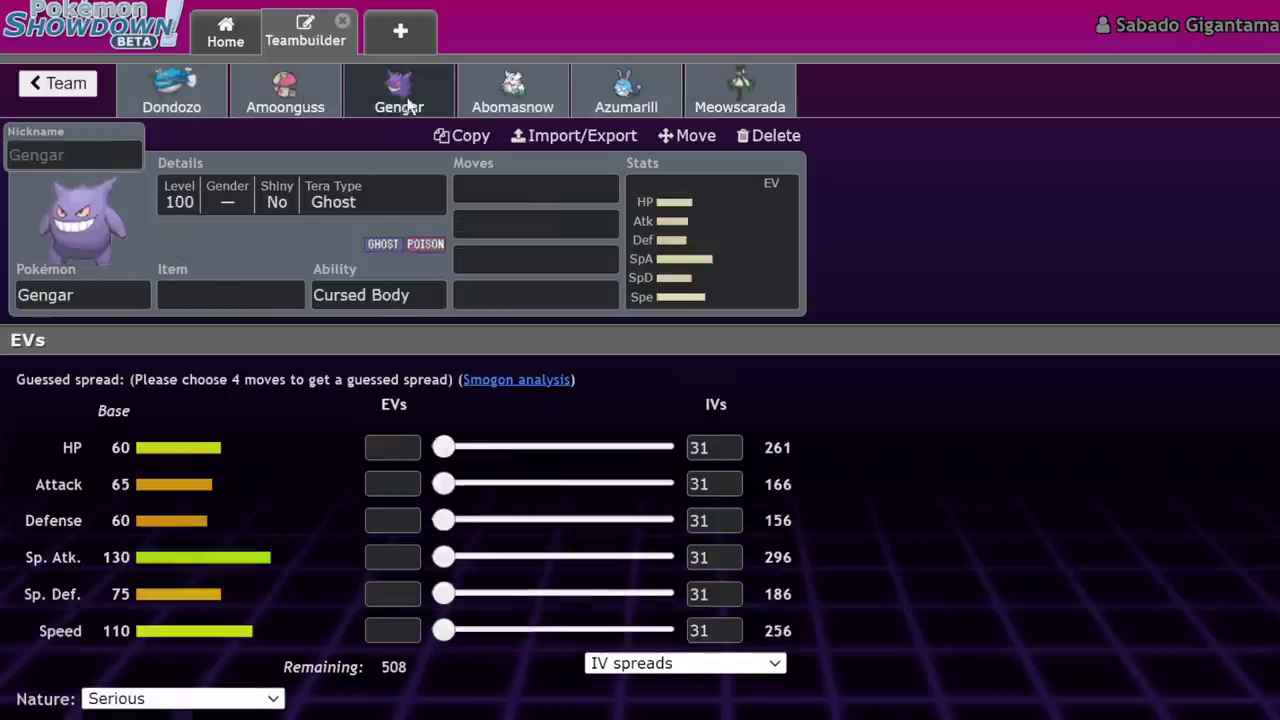
Replace Gengar with Skeledirge in the team
left_click(123, 295)
type("skele")
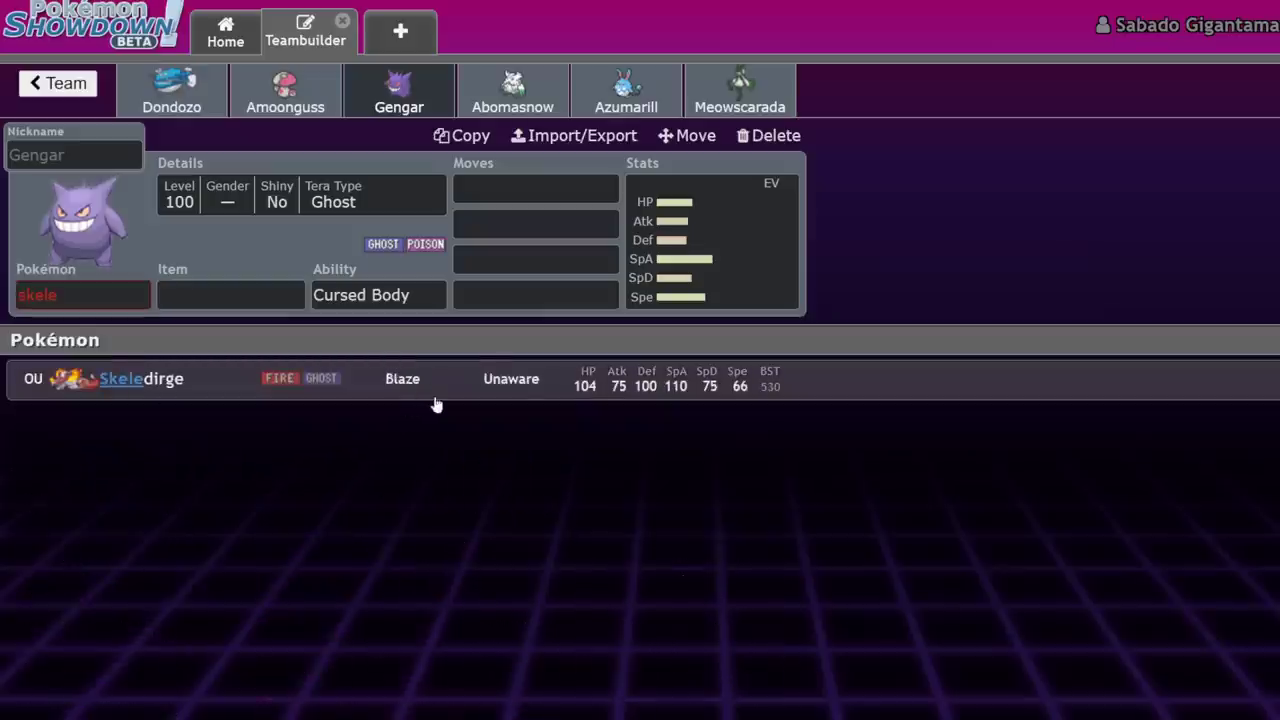
left_click(434, 397)
Check the Amoonguss and Abomasnow sets, and delete Dondozo from the team overview
left_click(310, 104)
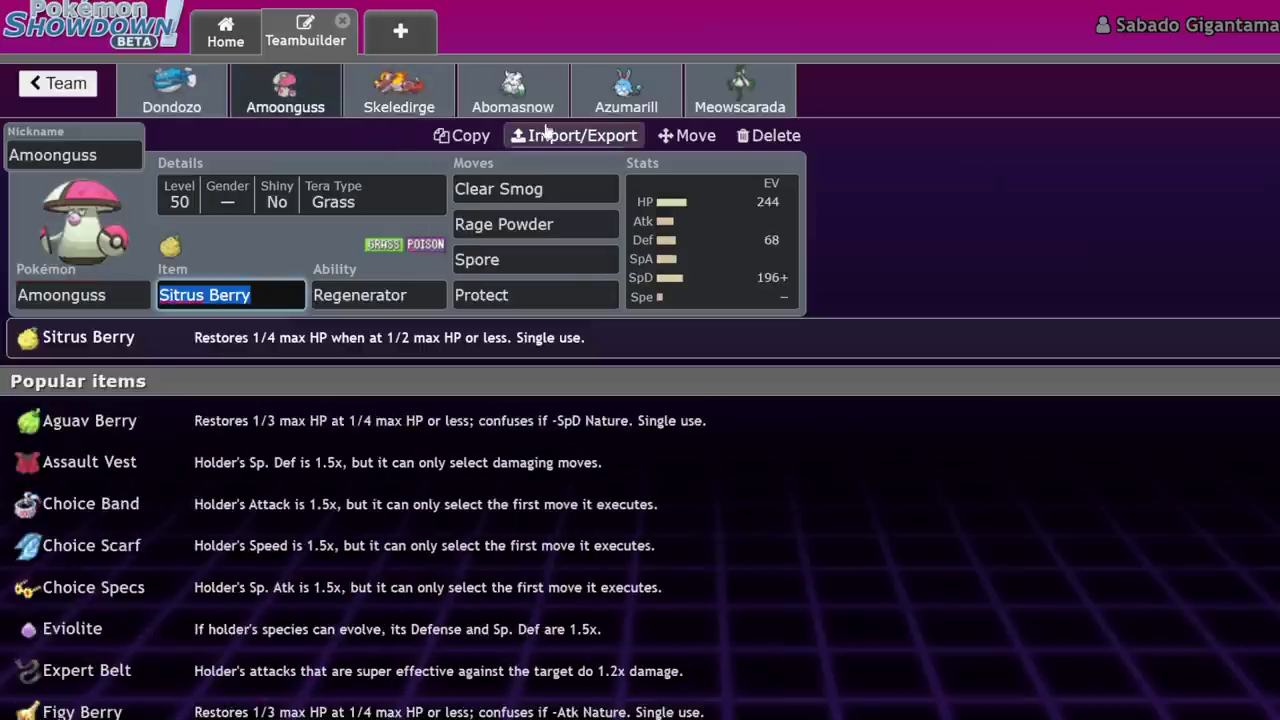
left_click(527, 95)
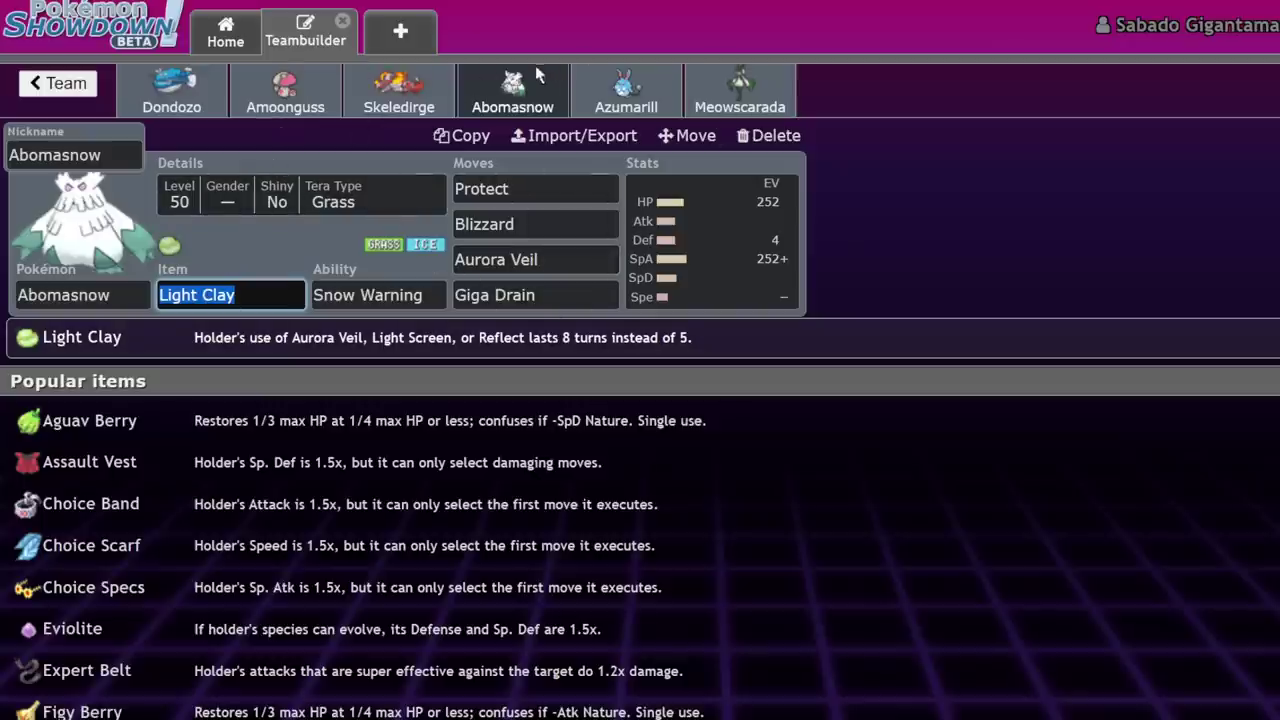
left_click(30, 83)
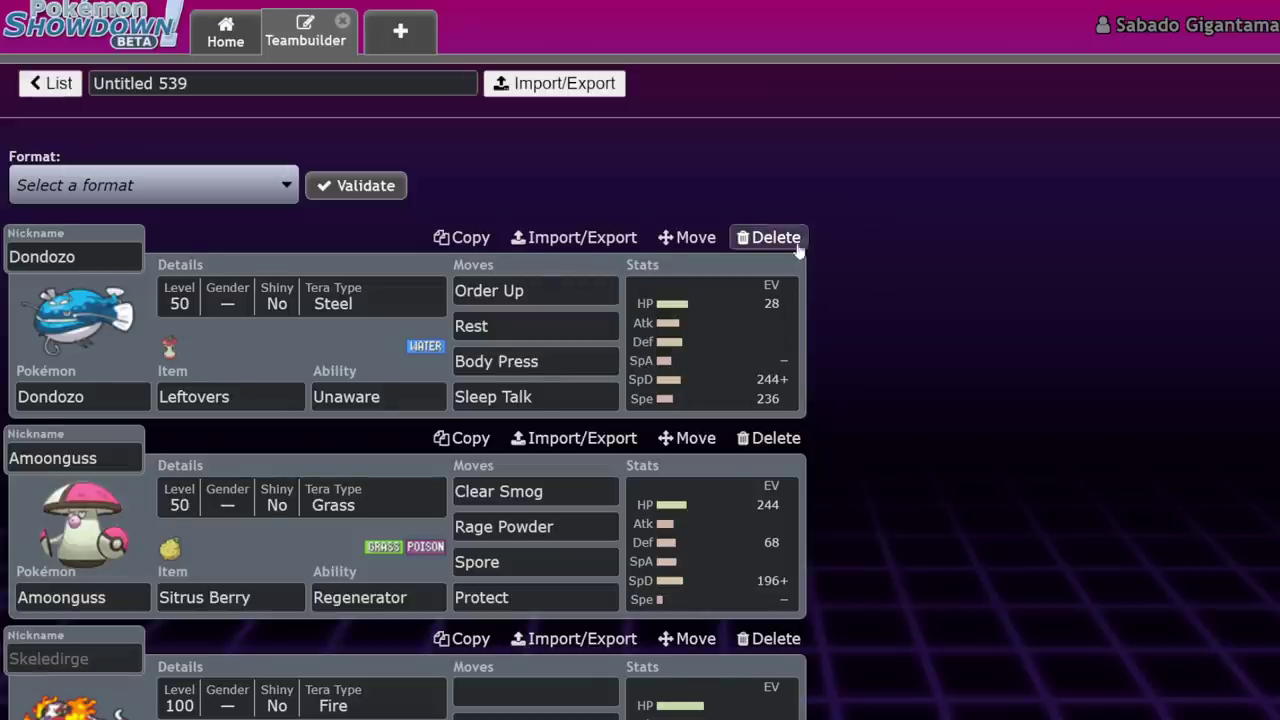
left_click(790, 244)
Add Murkrow to the team's free slot
scroll(100, 488, "down", 5)
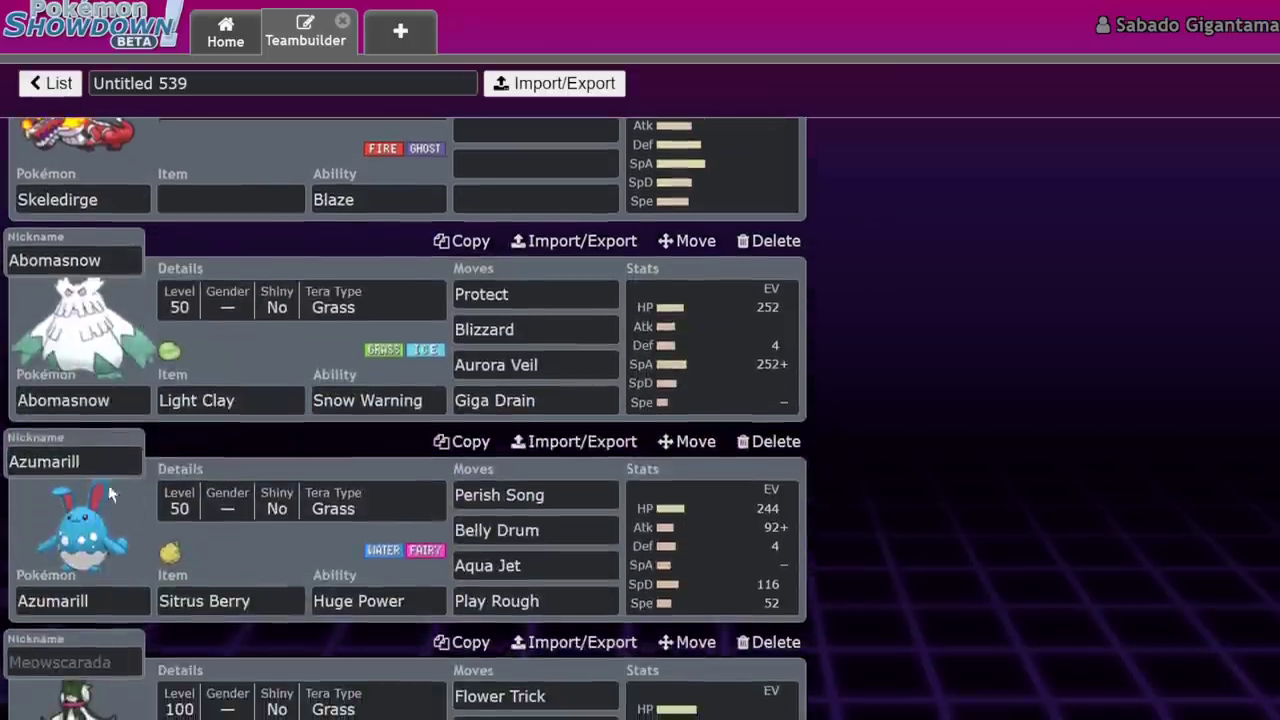
scroll(116, 388, "down", 2)
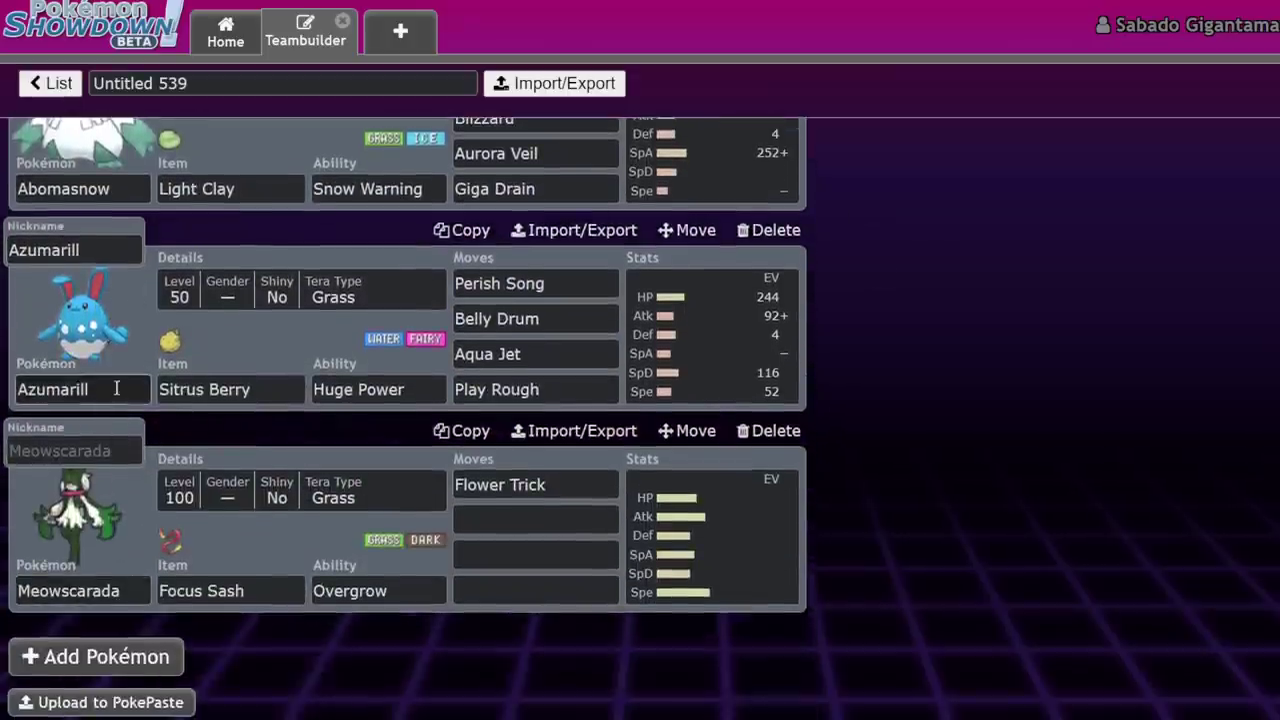
scroll(116, 400, "up", 4)
scroll(116, 450, "down", 4)
left_click(112, 656)
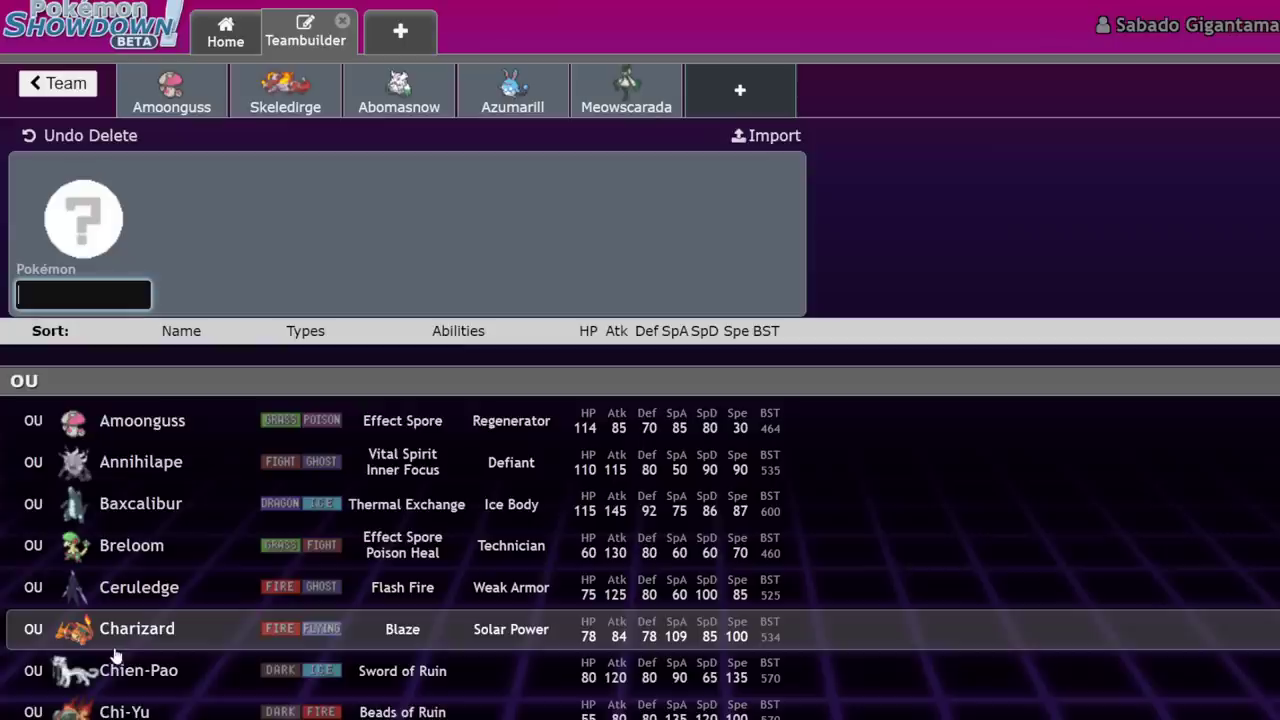
type("murk")
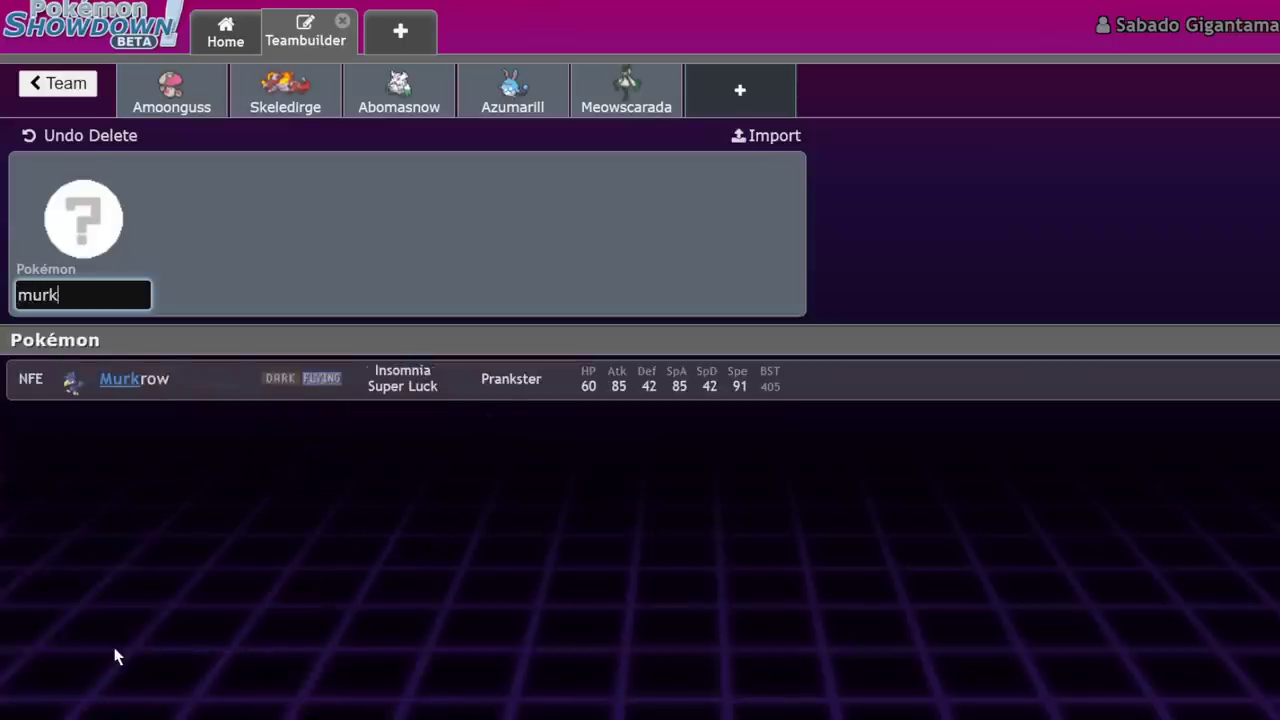
left_click(382, 386)
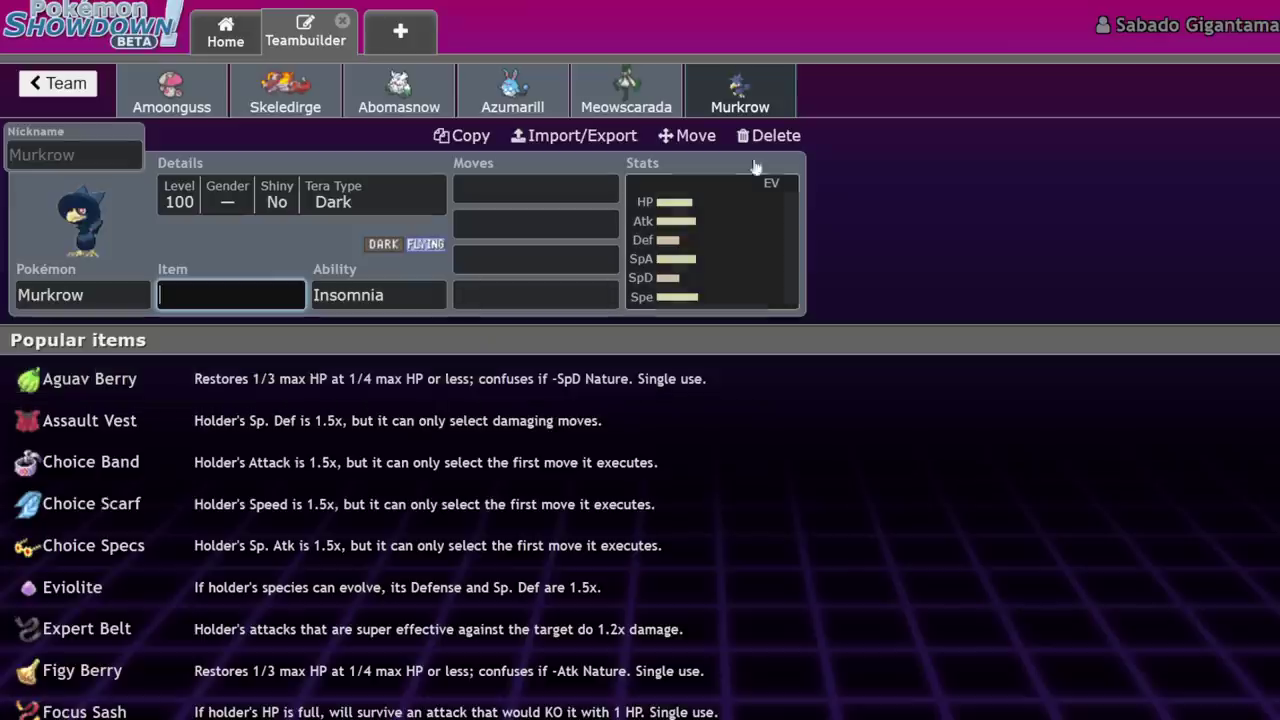
Go through the team's sets and move Meowscarada to the first slot, ahead of Amoonguss
left_click(200, 100)
left_click(285, 95)
left_click(398, 95)
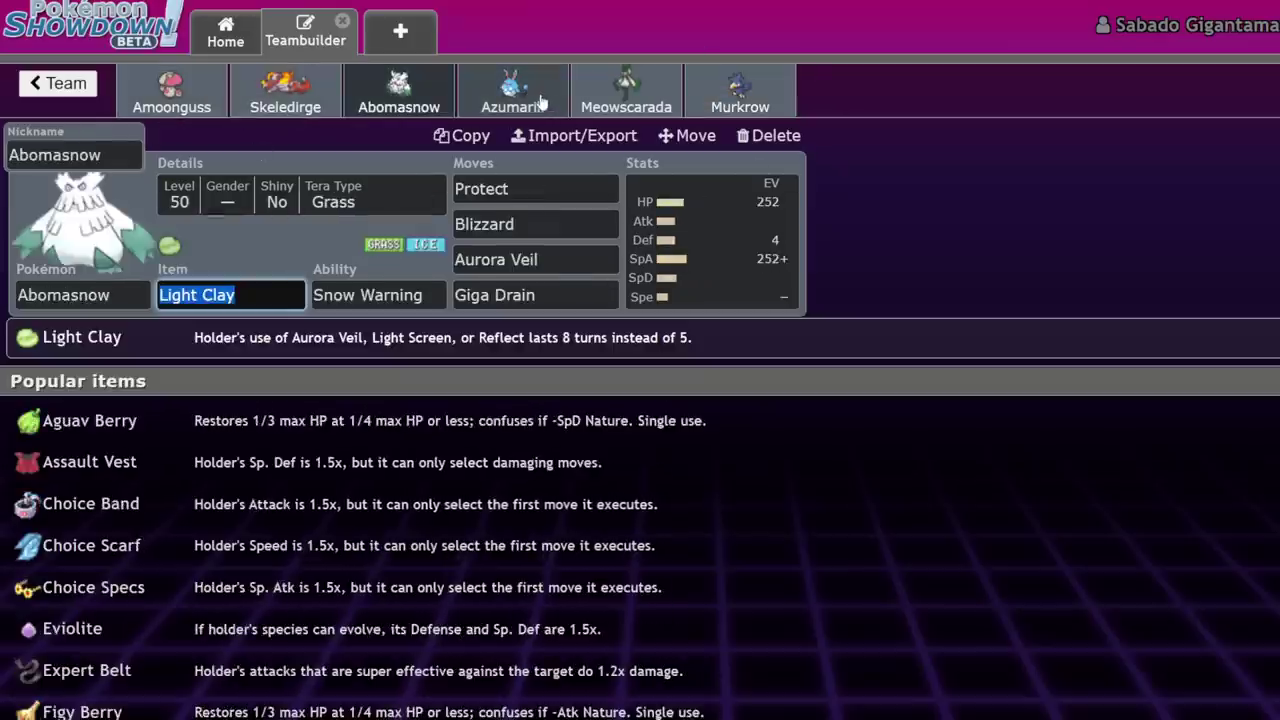
left_click(512, 95)
left_click(657, 114)
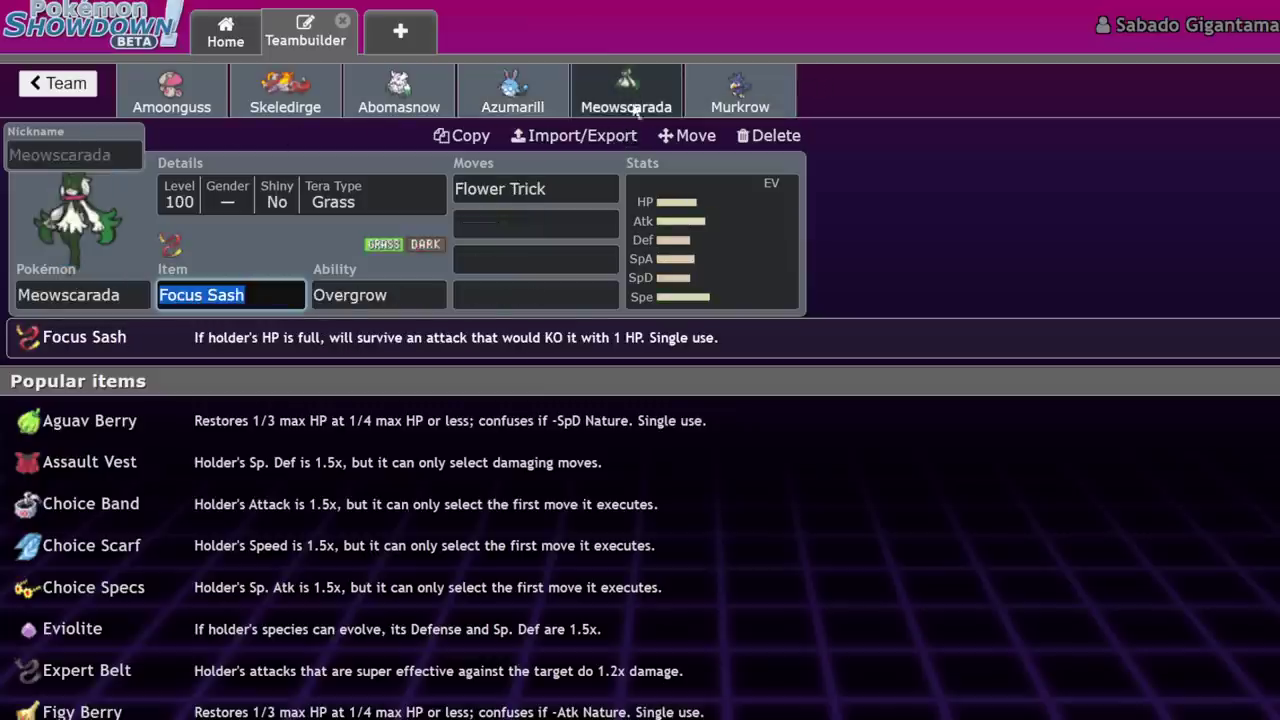
left_click(683, 137)
left_click(760, 162)
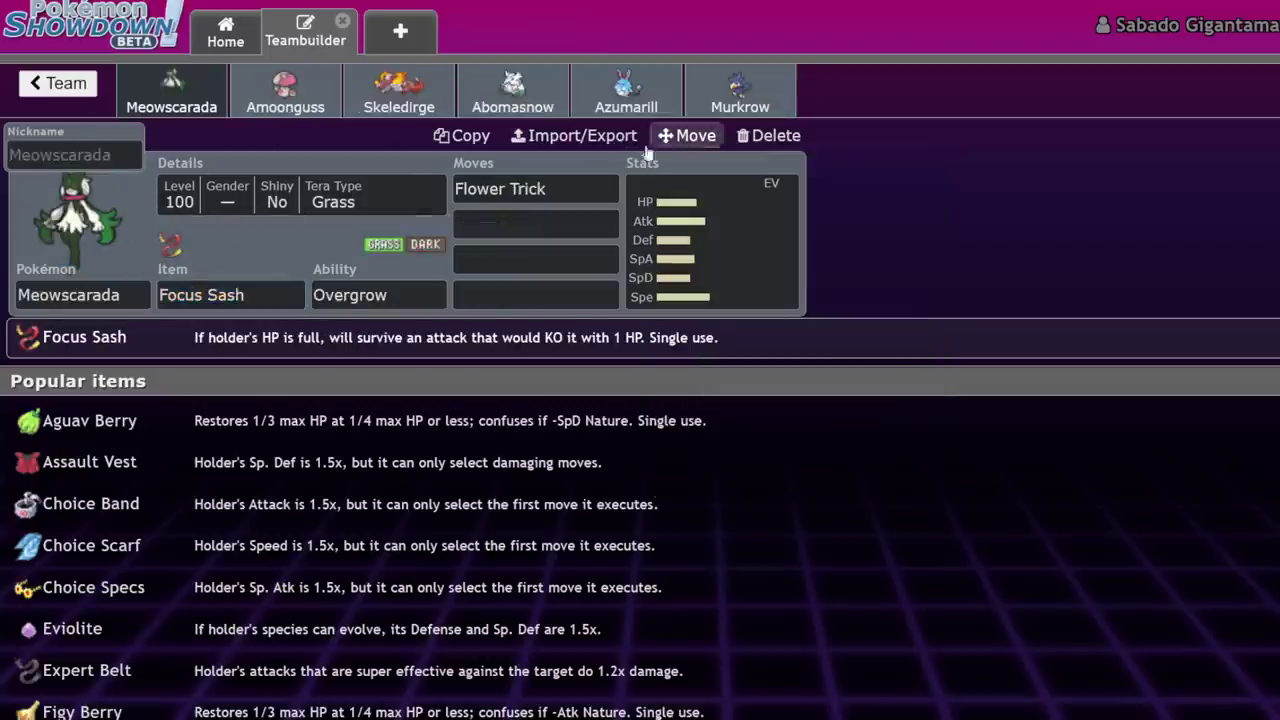
Move Skeledirge to the second slot, between Meowscarada and Amoonguss
left_click(432, 90)
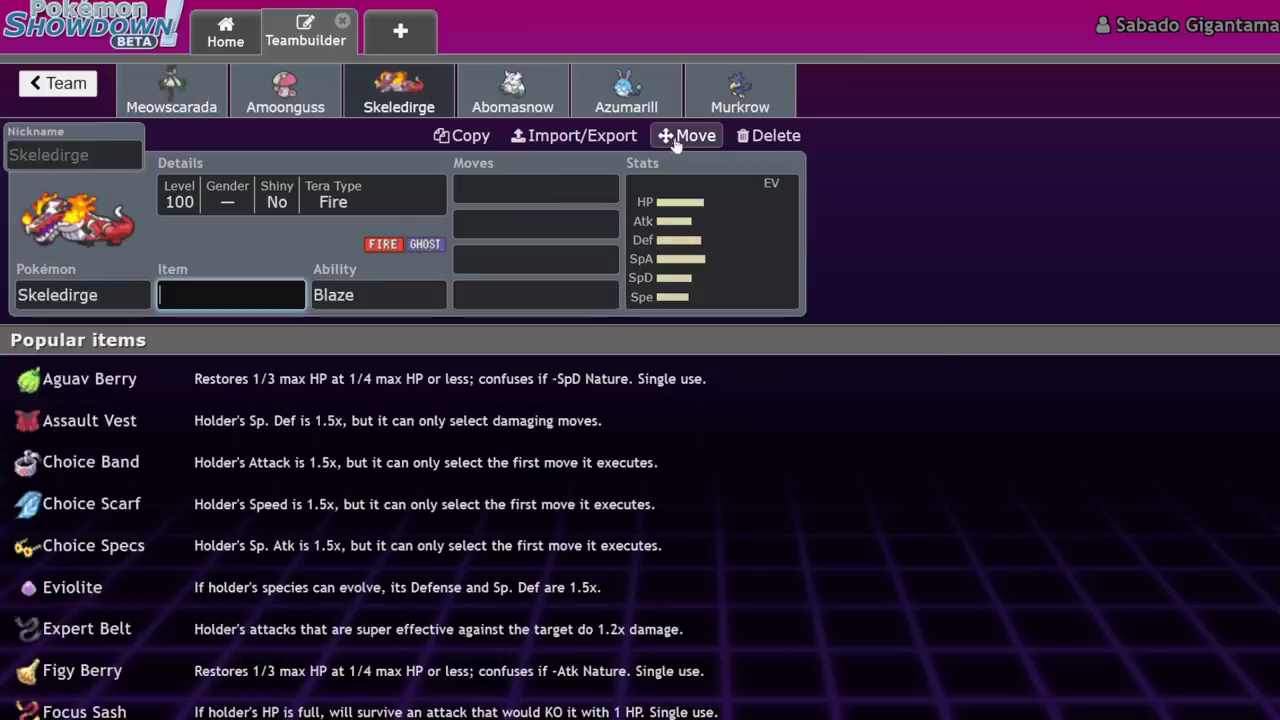
left_click(680, 137)
left_click(790, 224)
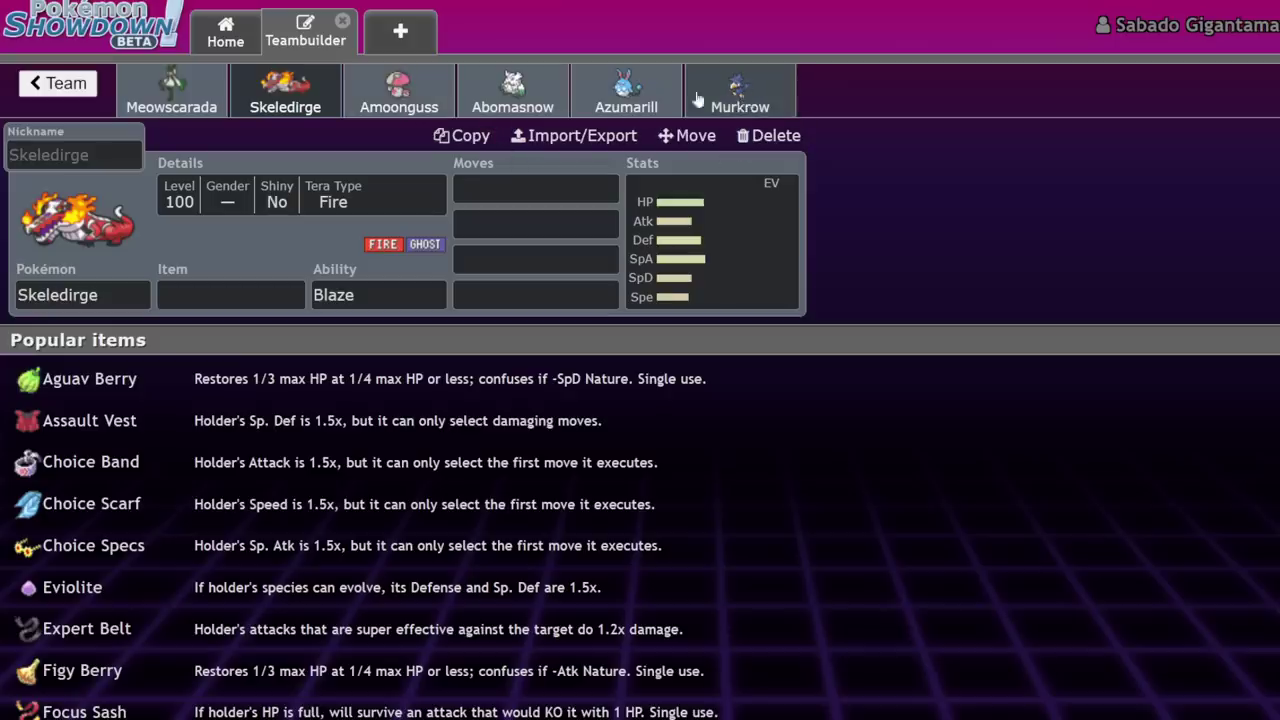
Move Murkrow to the third slot, between Skeledirge and Amoonguss
left_click(738, 100)
left_click(688, 135)
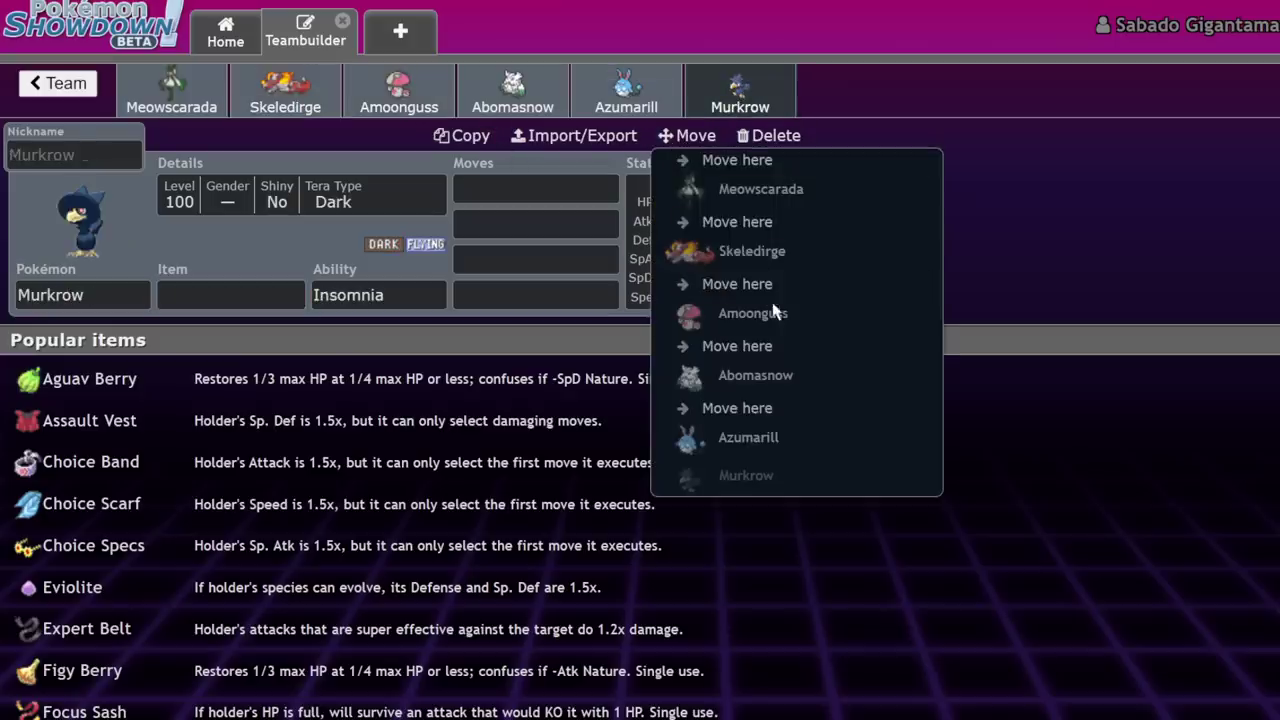
left_click(768, 286)
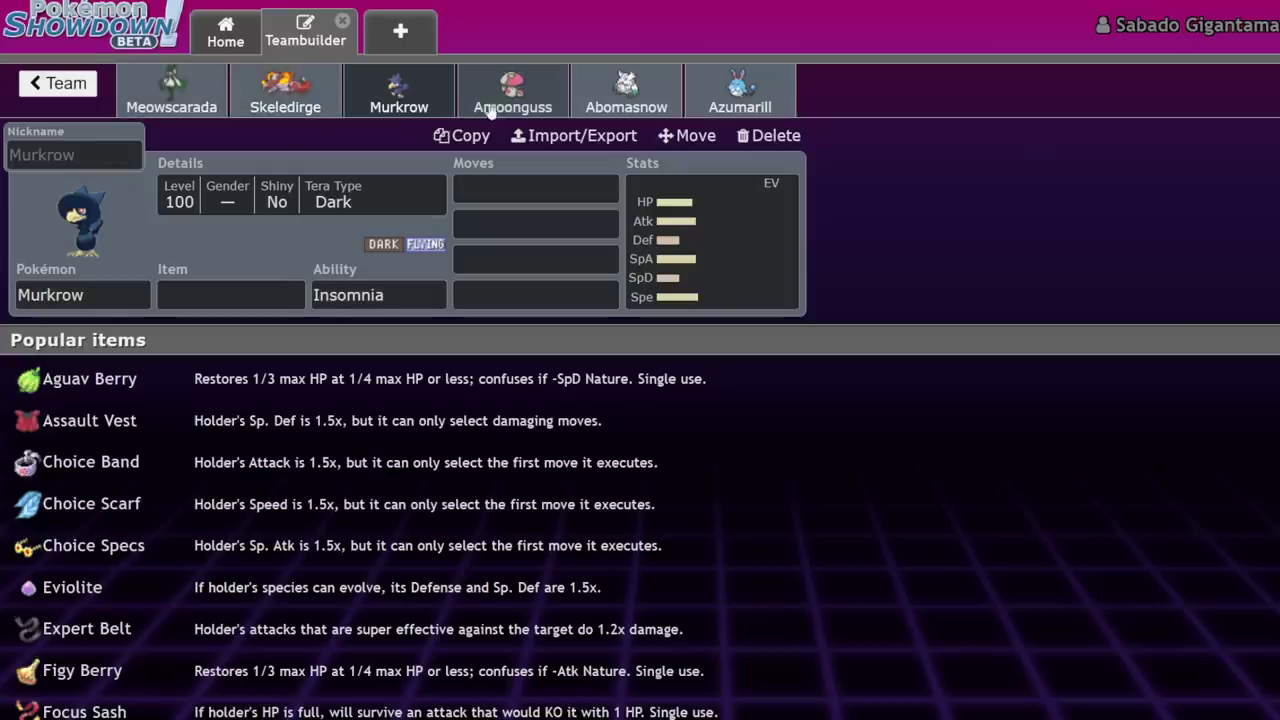
Examine the Amoonguss, Abomasnow and Azumarill sets, including their items, moves and EV spreads
left_click(553, 103)
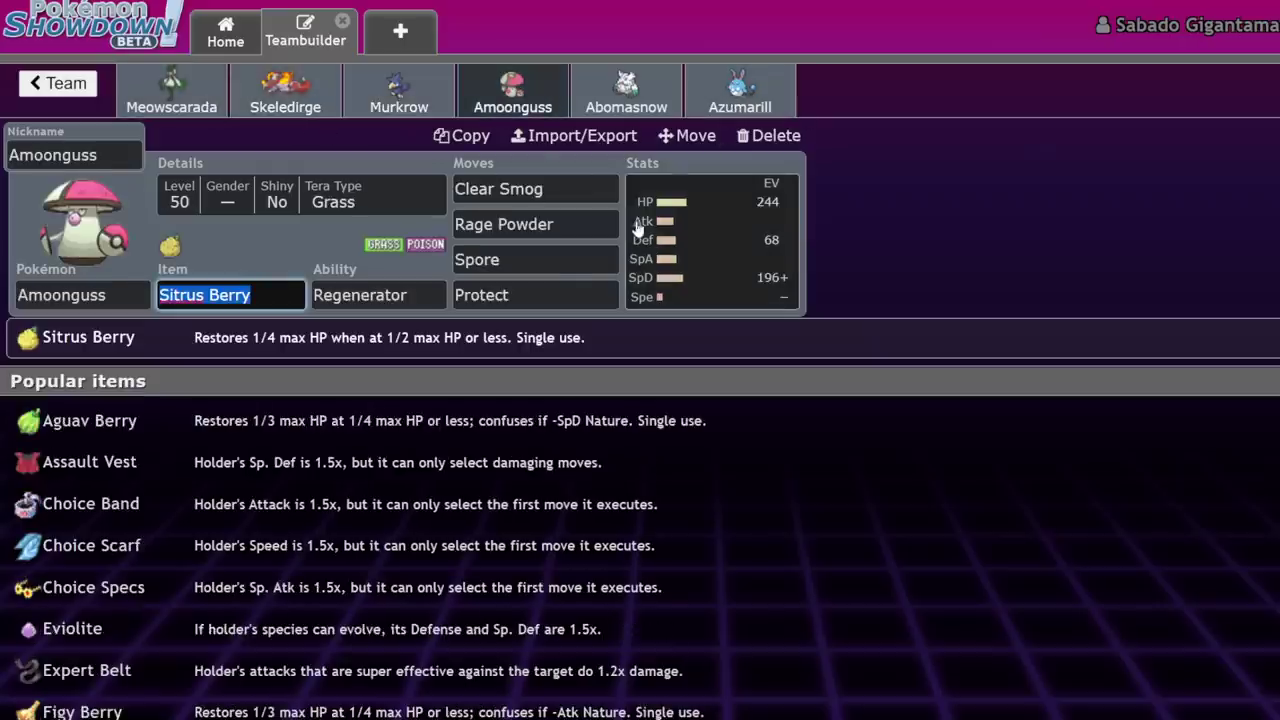
left_click(617, 140)
left_click(205, 295)
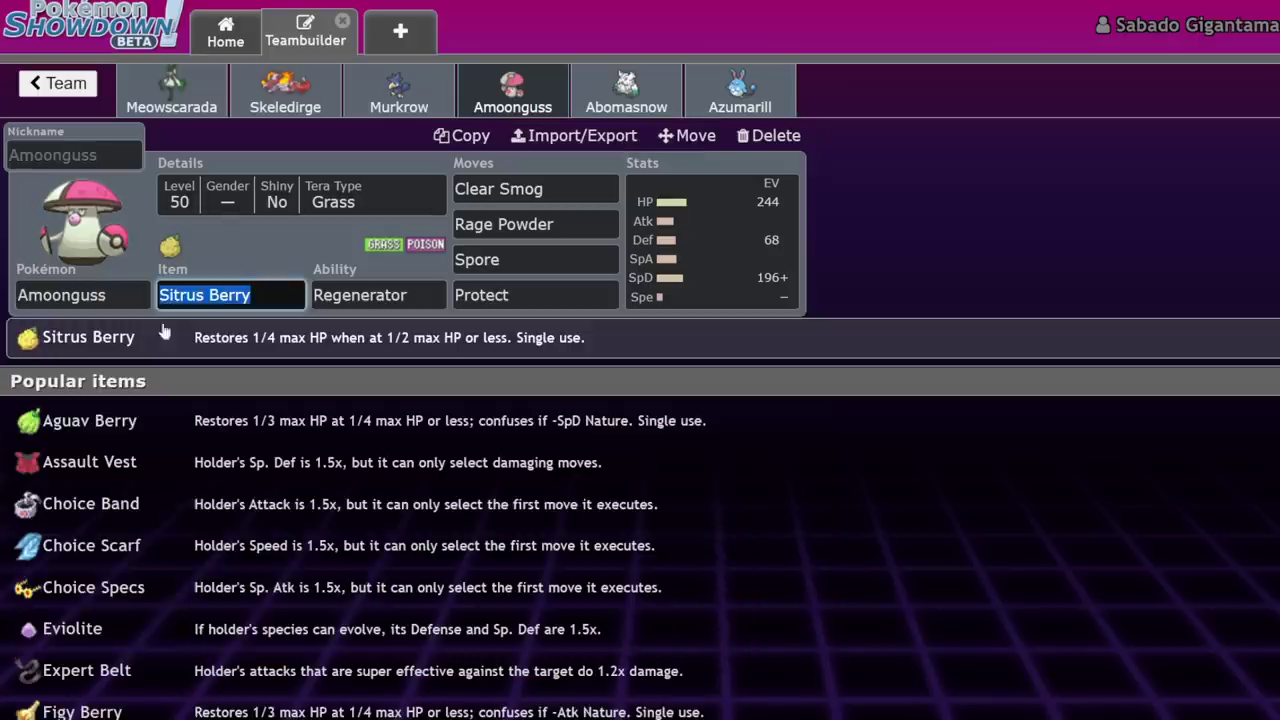
left_click(694, 138)
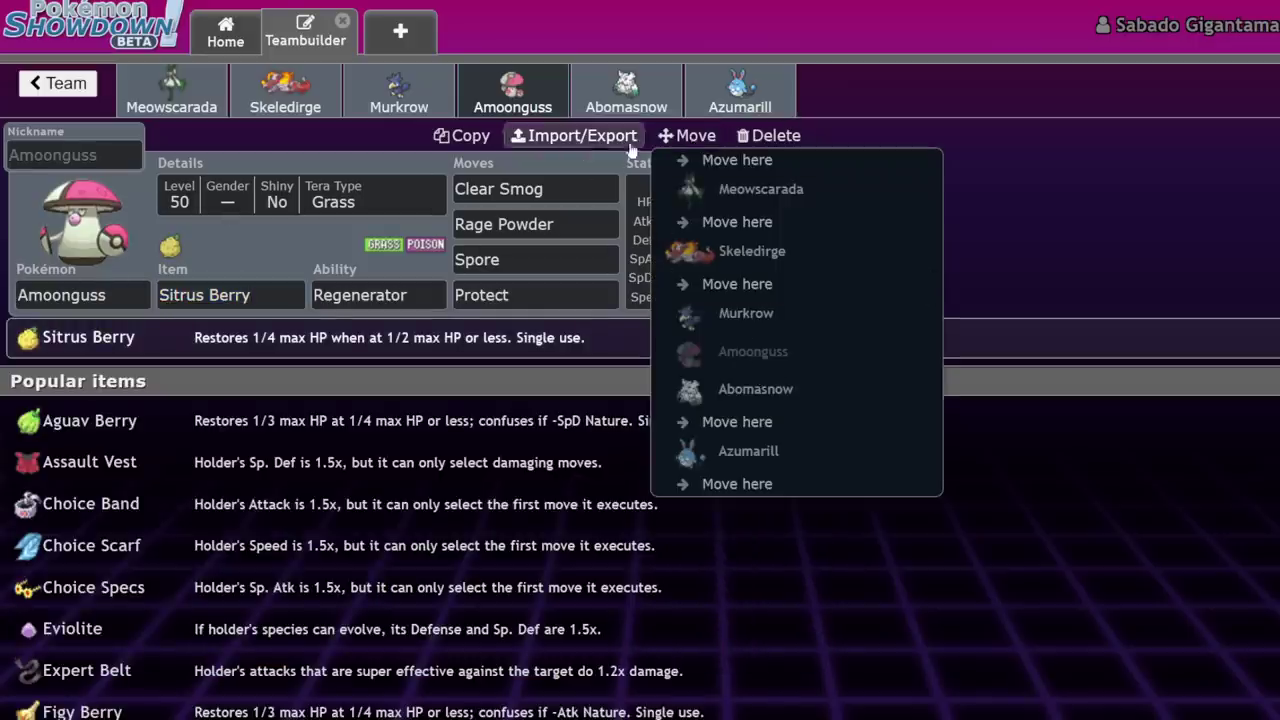
left_click(706, 80)
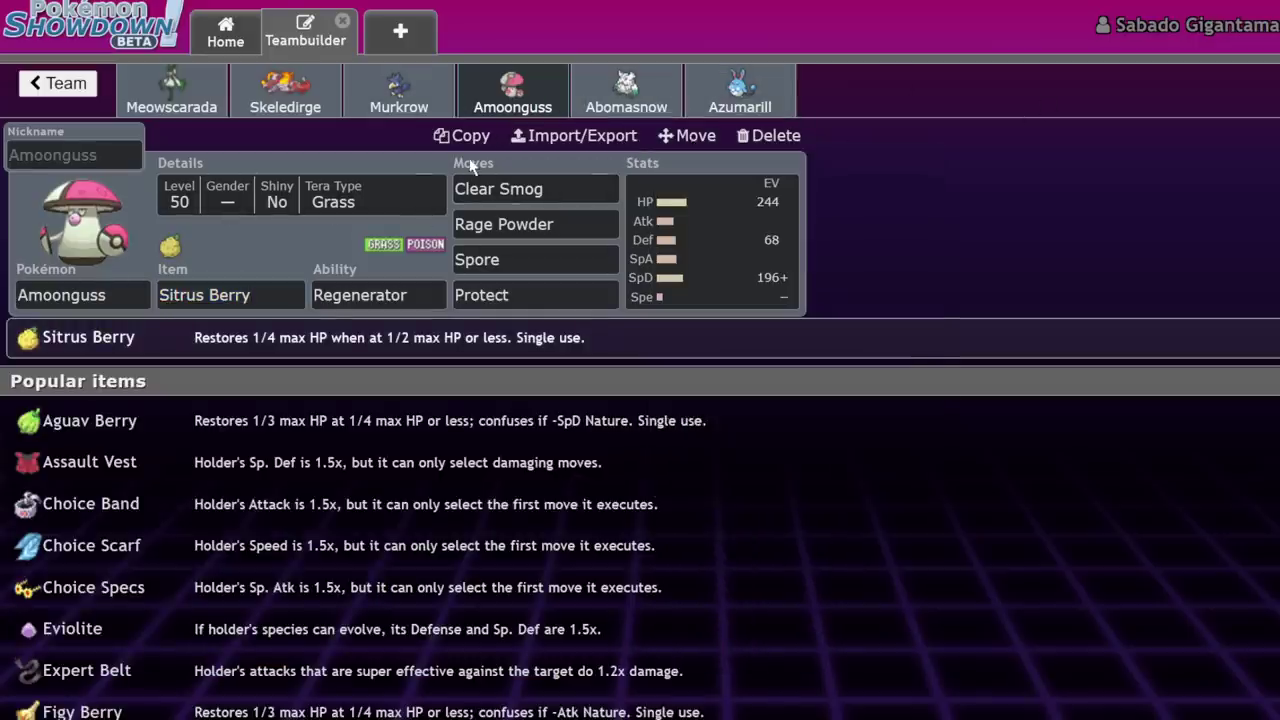
left_click(612, 100)
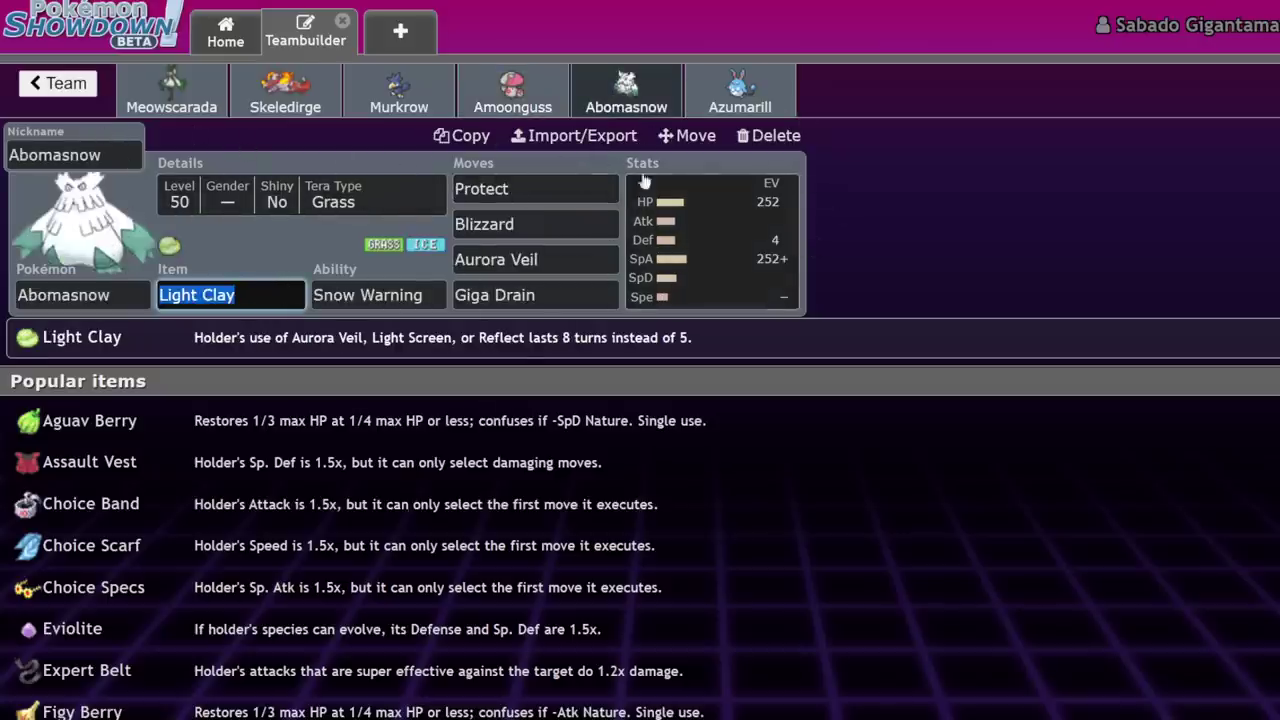
left_click(740, 90)
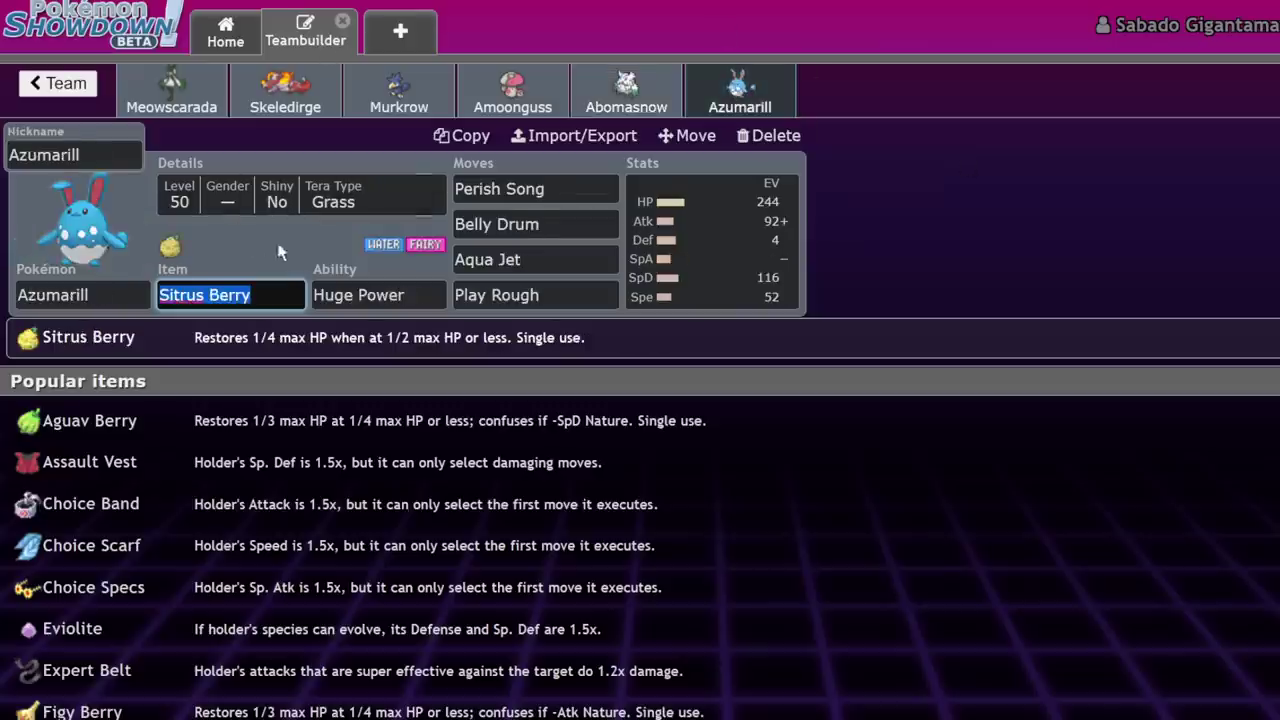
left_click(724, 259)
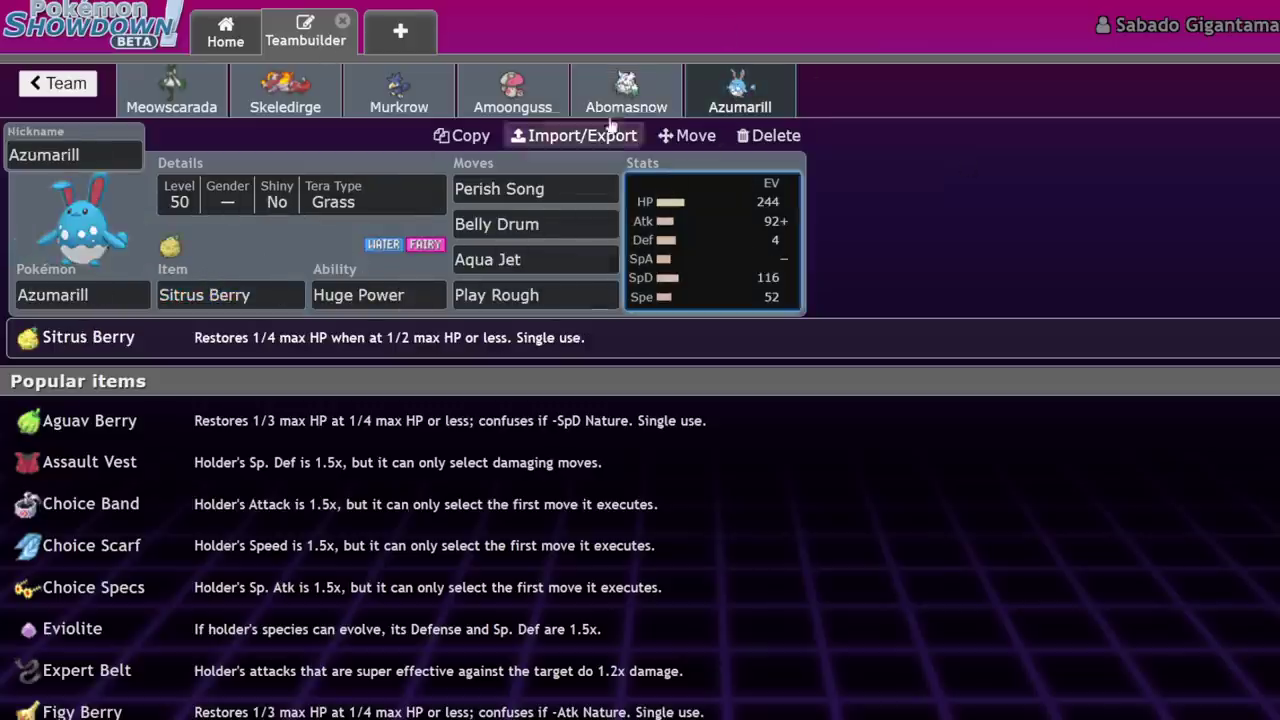